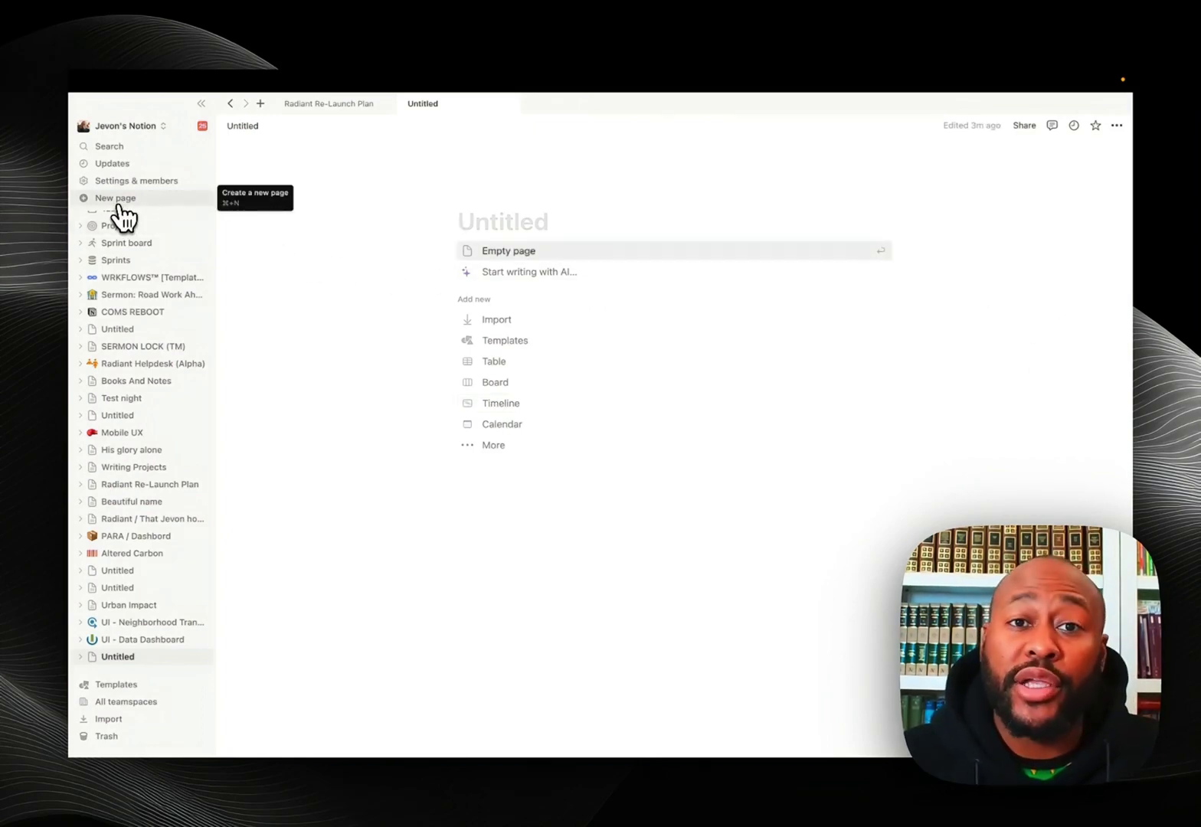
Step: Create a new page titled 'Test Staff Roster'
{"action": "left_click", "coordinate": [120, 201]}
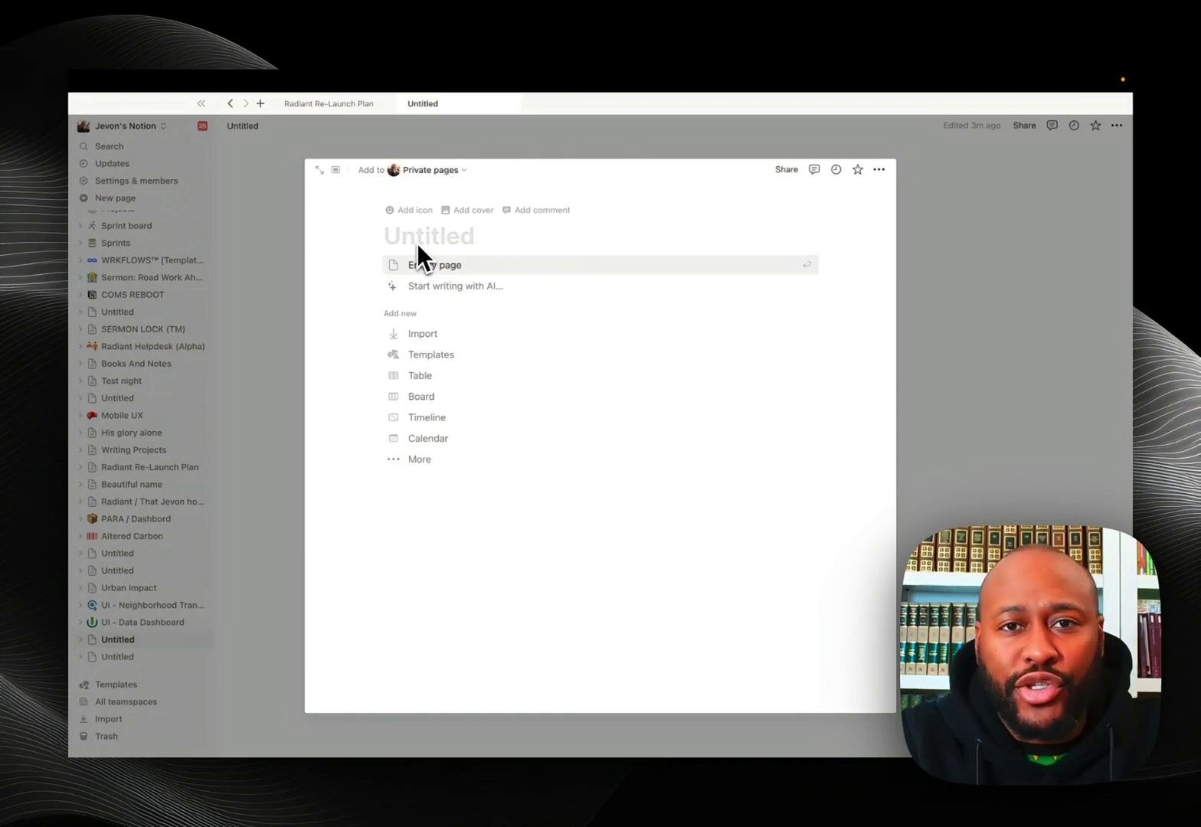
{"action": "type", "text": "Test"}
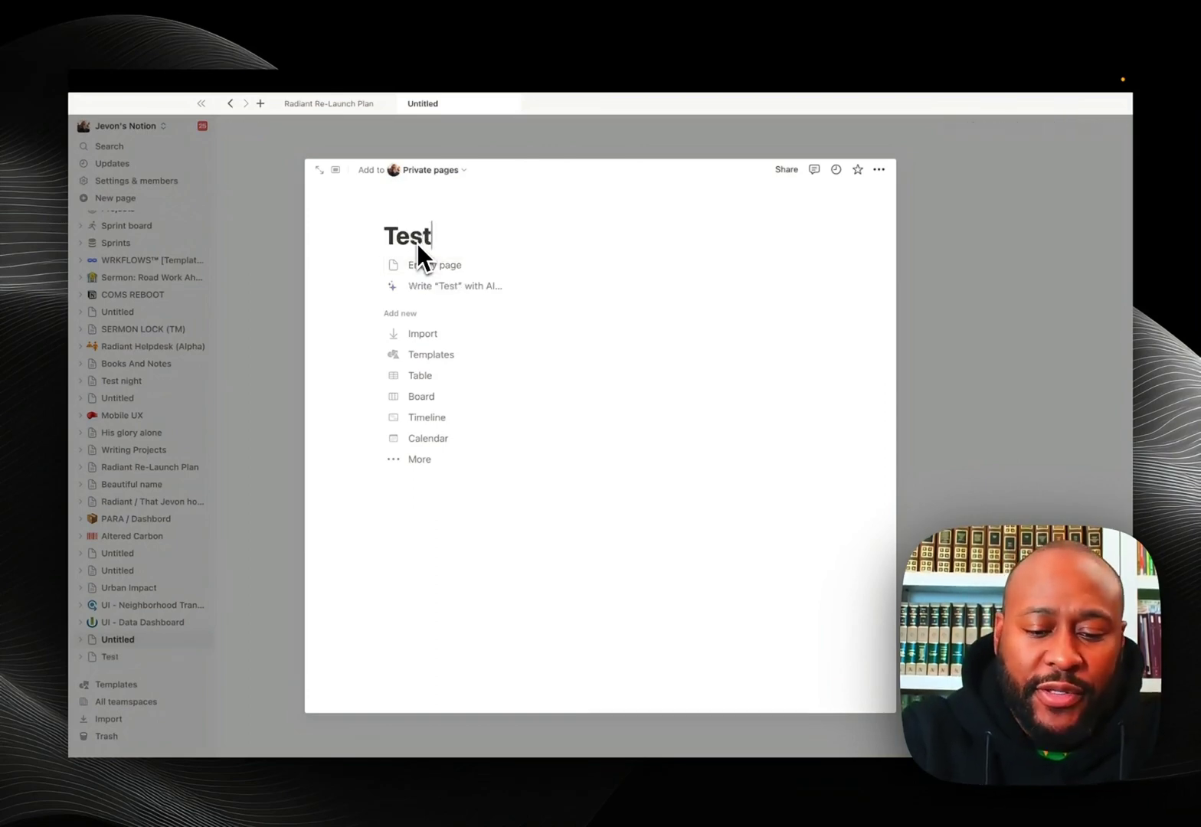
{"action": "type", "text": " Staf"}
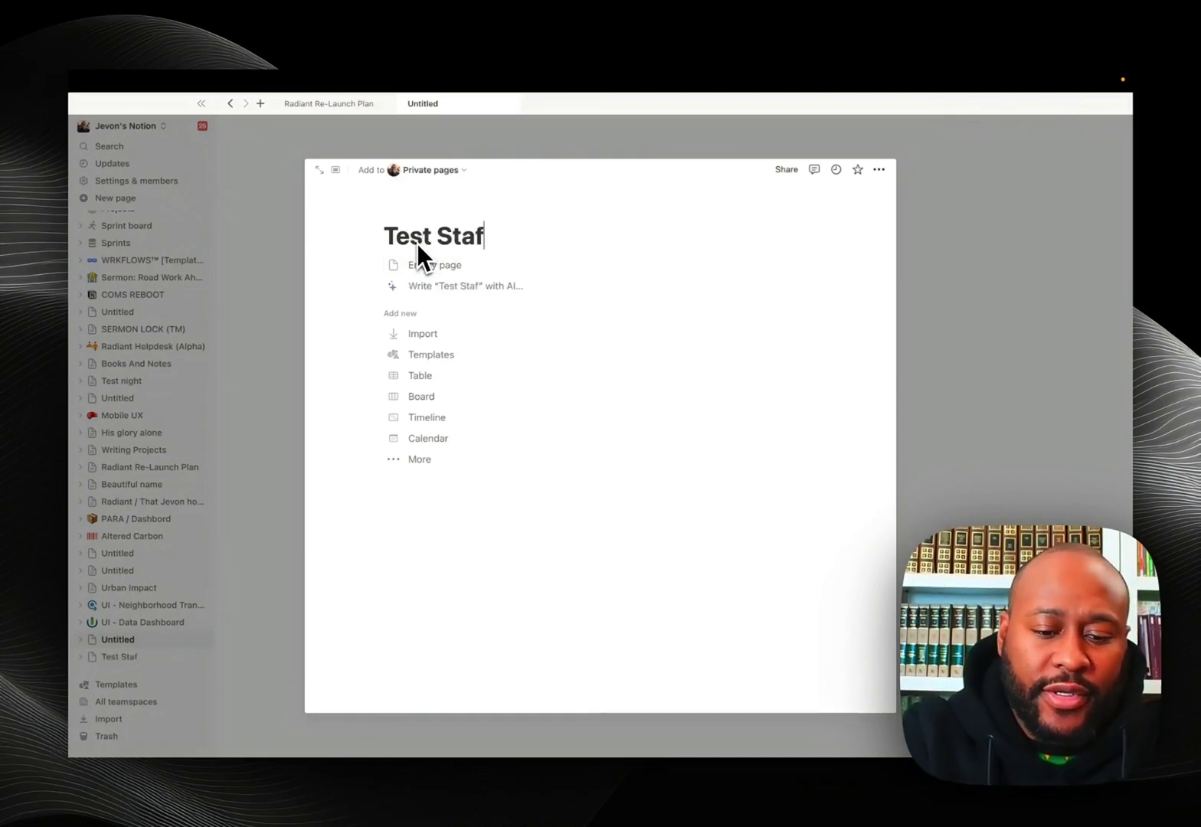
{"action": "type", "text": "f R"}
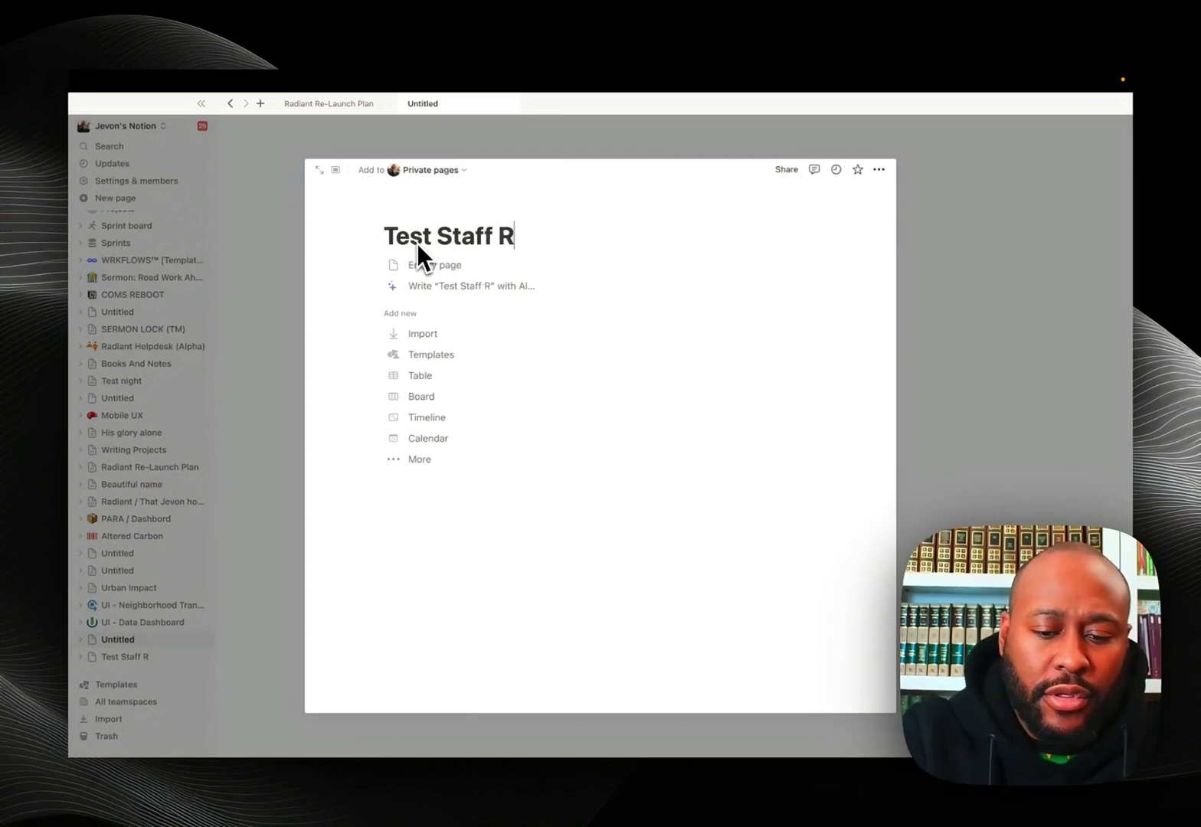
{"action": "type", "text": "oster"}
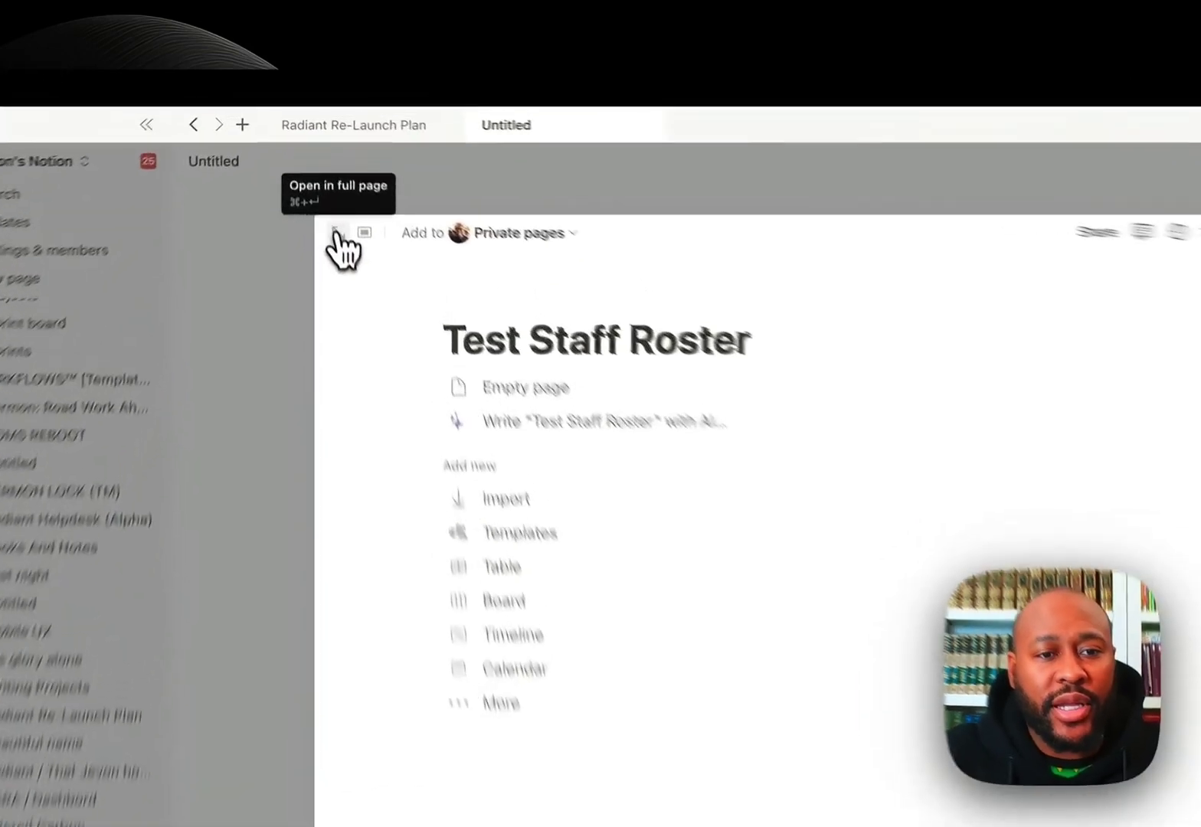
Step: Expand Test Staff Roster to a full page and reveal the extra starting layouts
{"action": "left_click", "coordinate": [337, 232]}
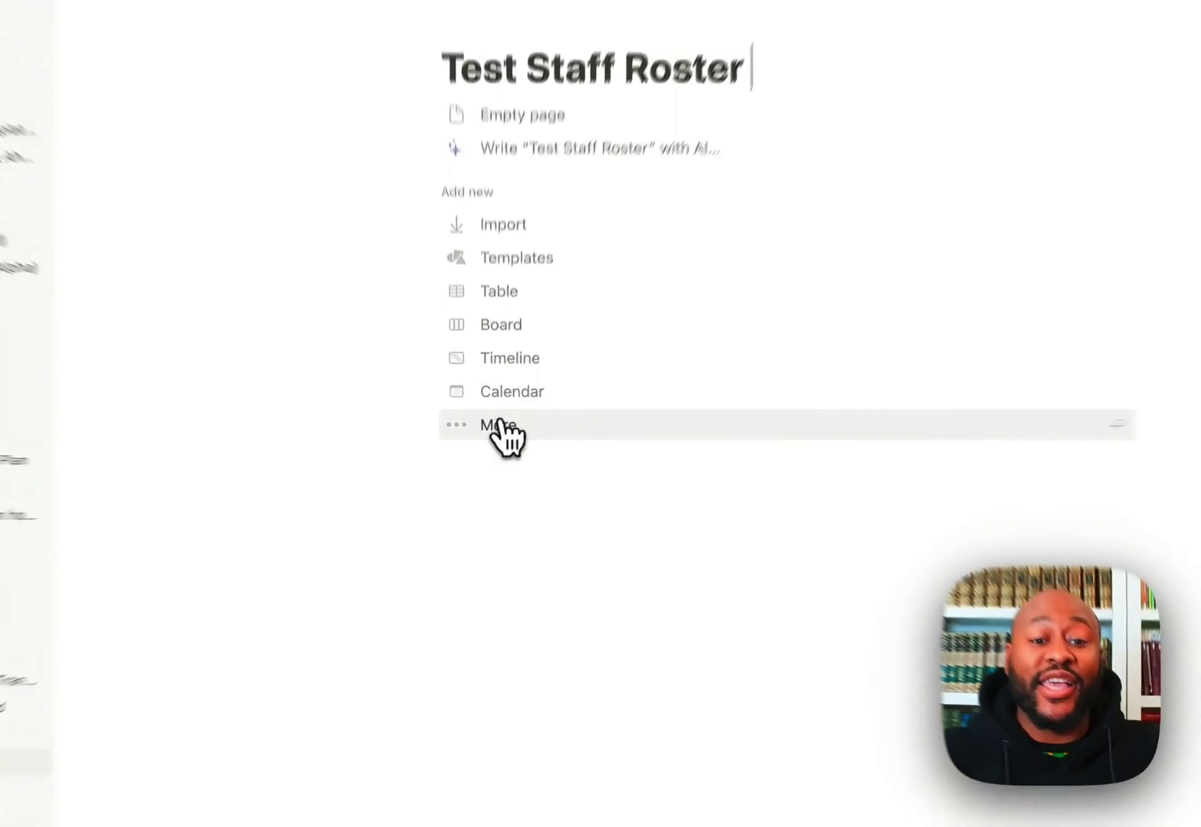
{"action": "left_click", "coordinate": [492, 445]}
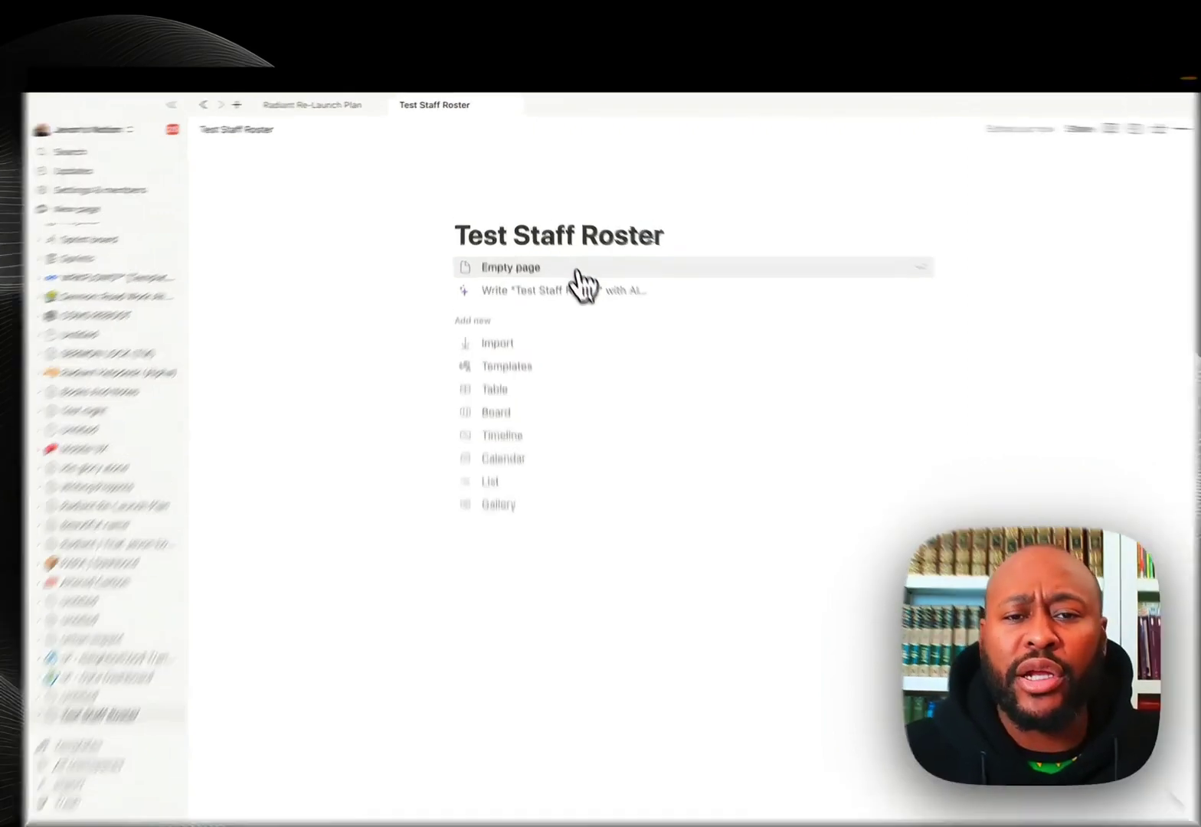
Step: Start from an empty page and insert a Database - Inline block using the /inl command
{"action": "left_click", "coordinate": [578, 269]}
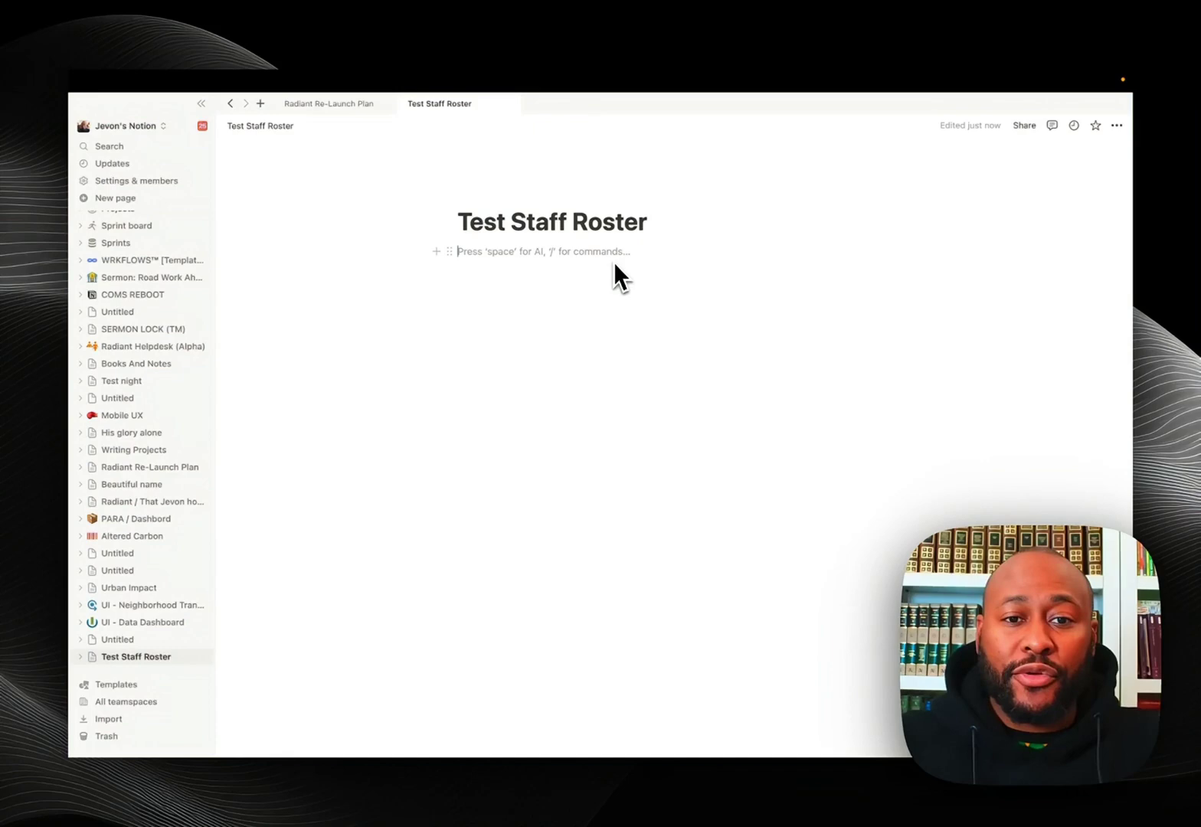
{"action": "type", "text": "/"}
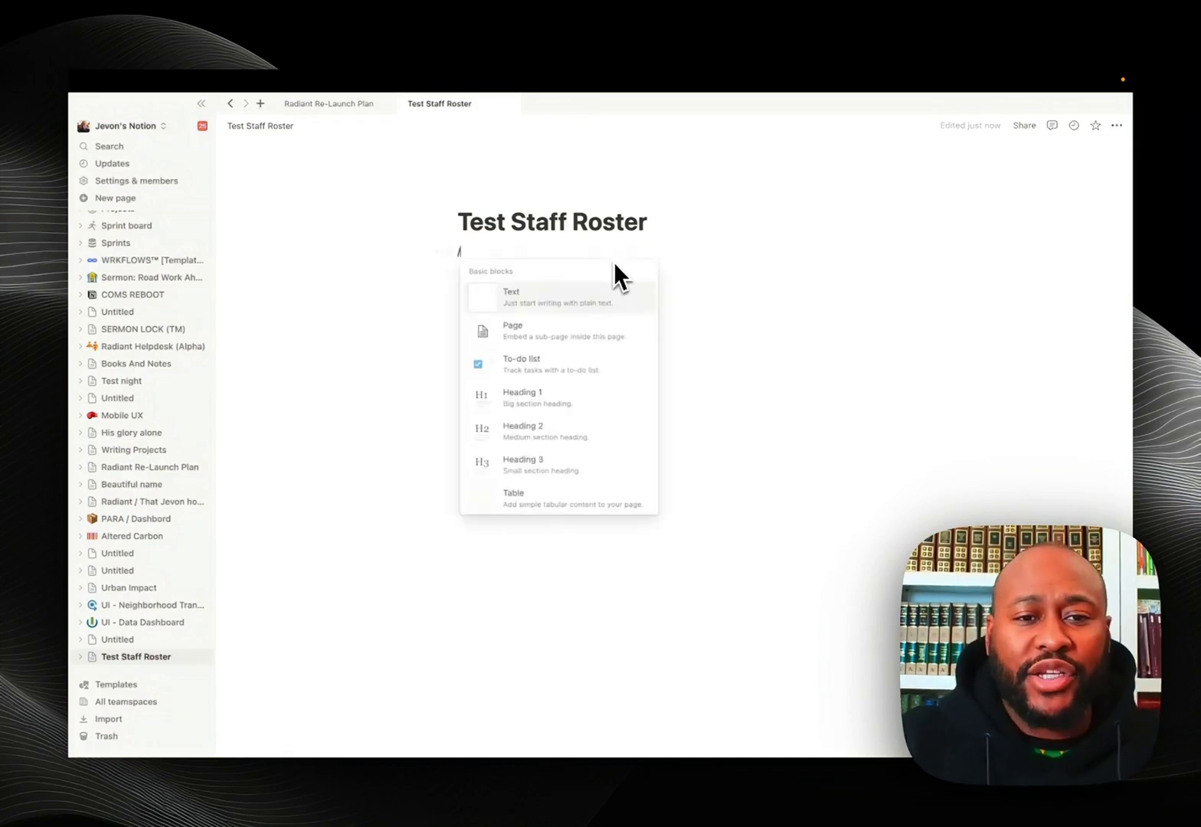
{"action": "mouse_move", "coordinate": [622, 283]}
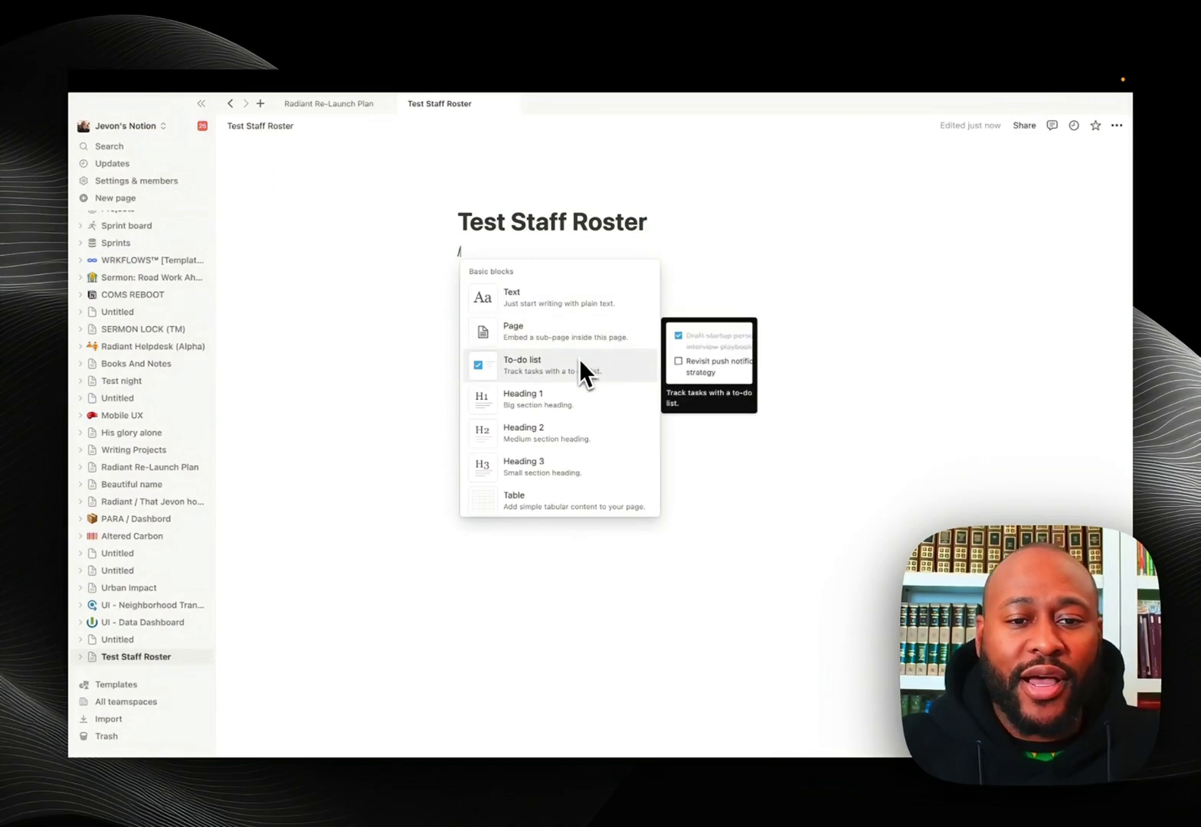
{"action": "scroll", "coordinate": [580, 362], "scroll_direction": "down", "scroll_amount": 1}
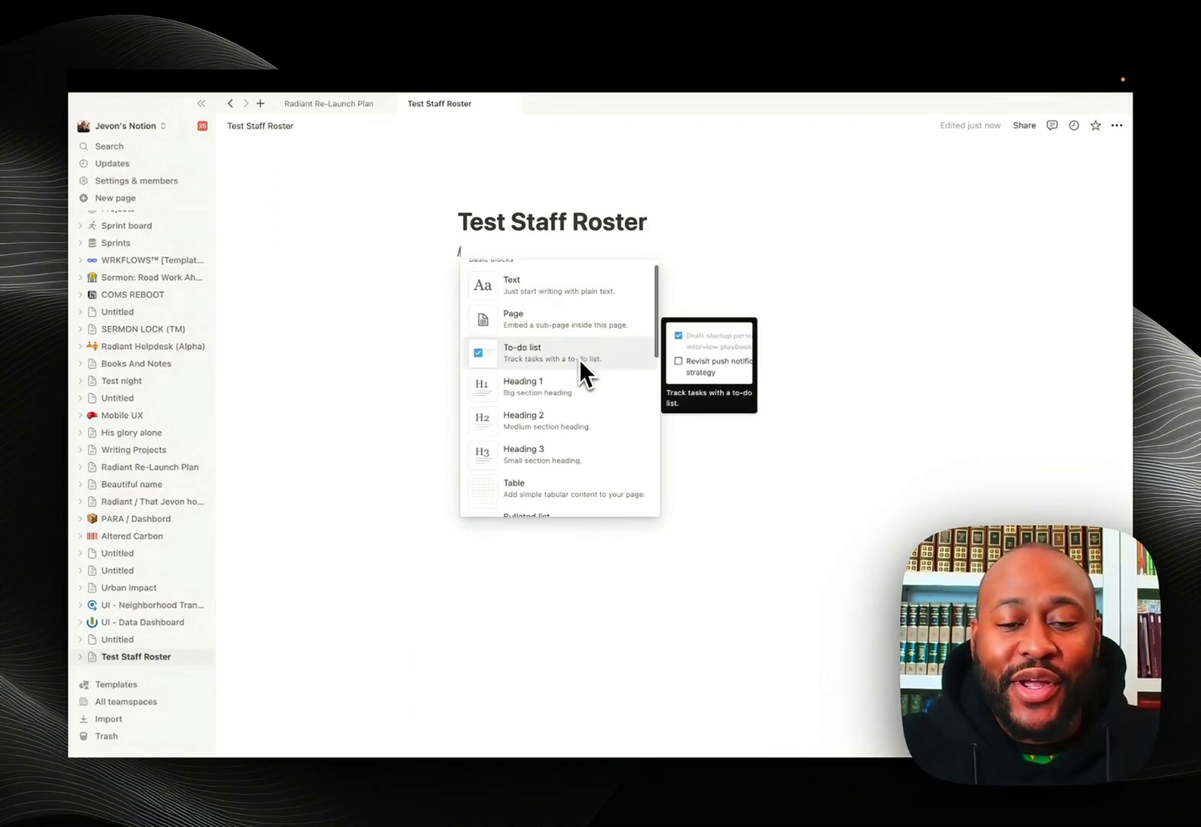
{"action": "scroll", "coordinate": [579, 359], "scroll_direction": "up", "scroll_amount": 1}
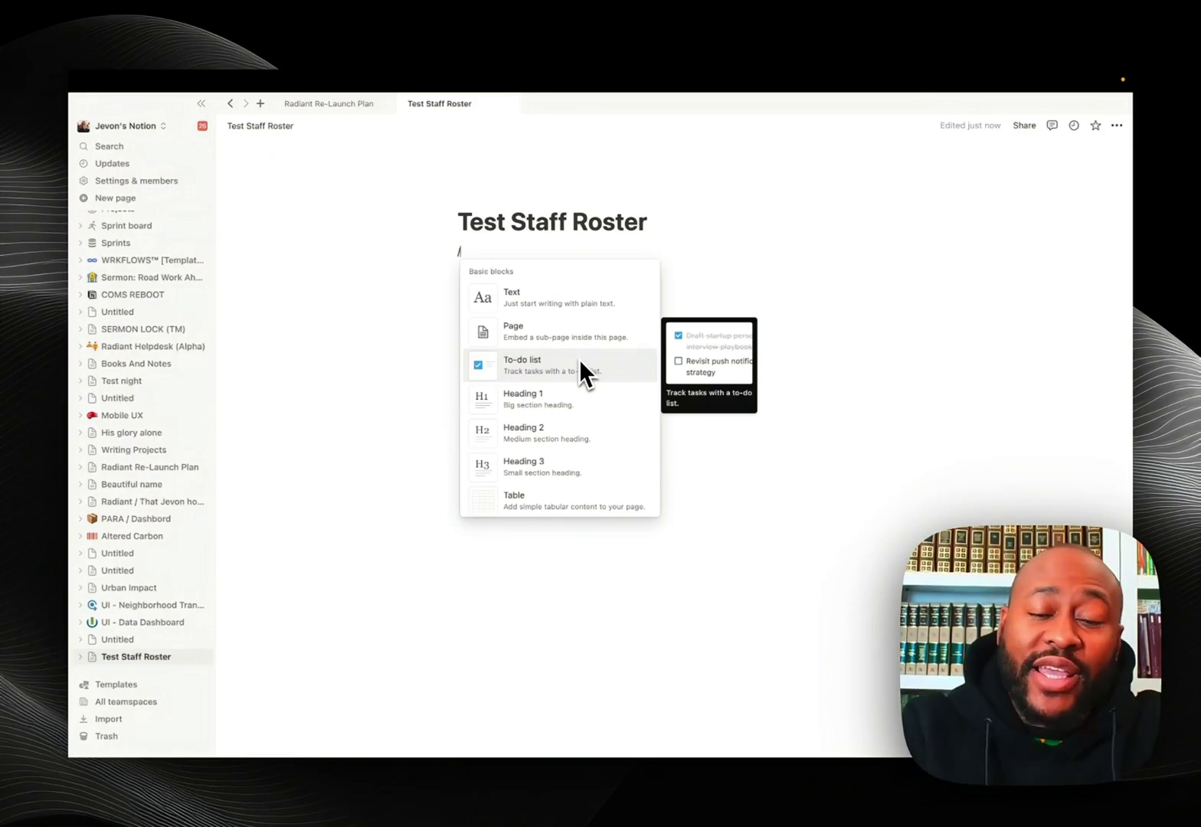
{"action": "type", "text": "in"}
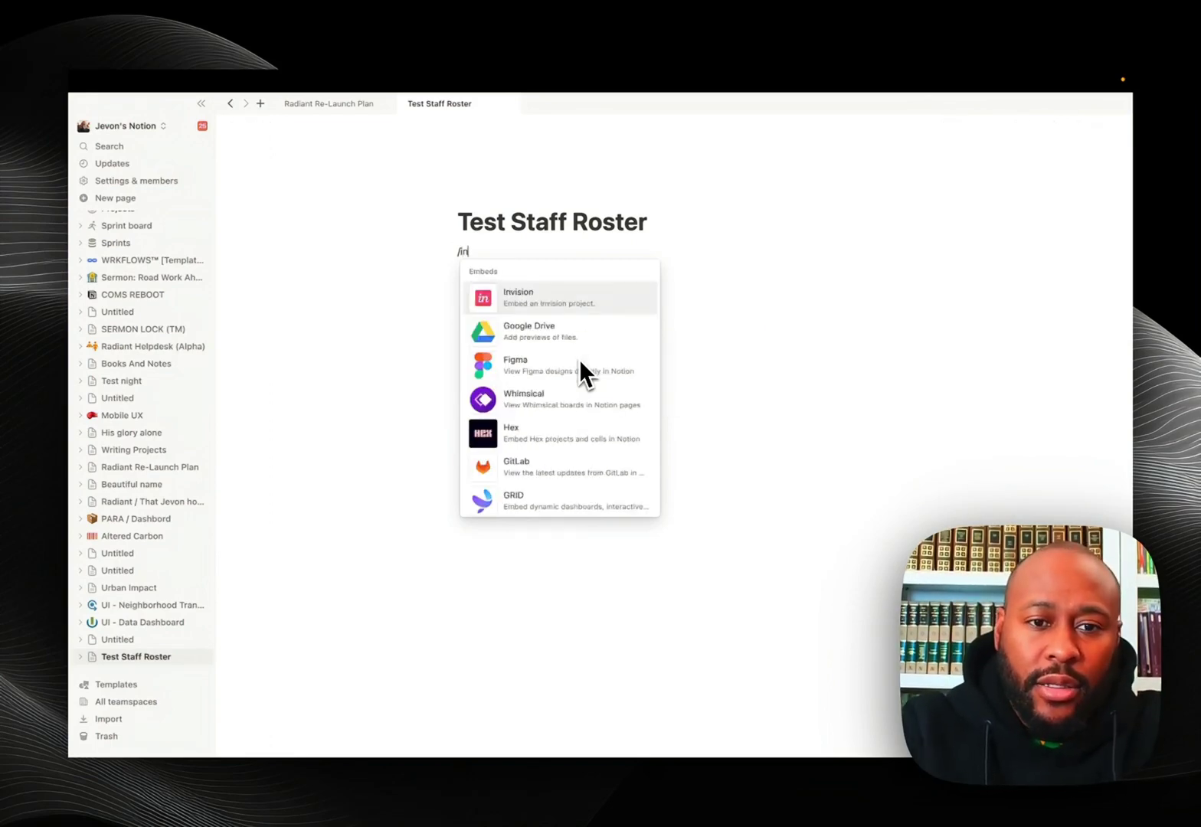
{"action": "type", "text": "l"}
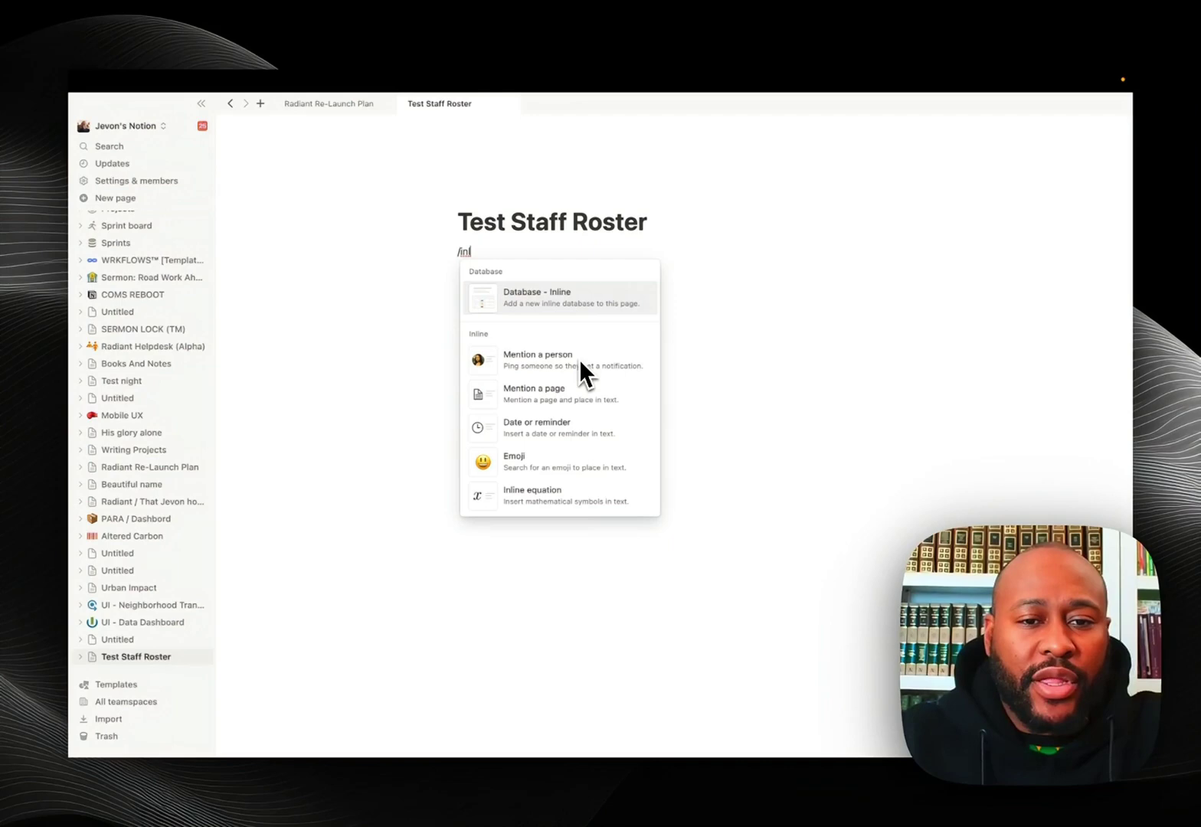
{"action": "mouse_move", "coordinate": [568, 314]}
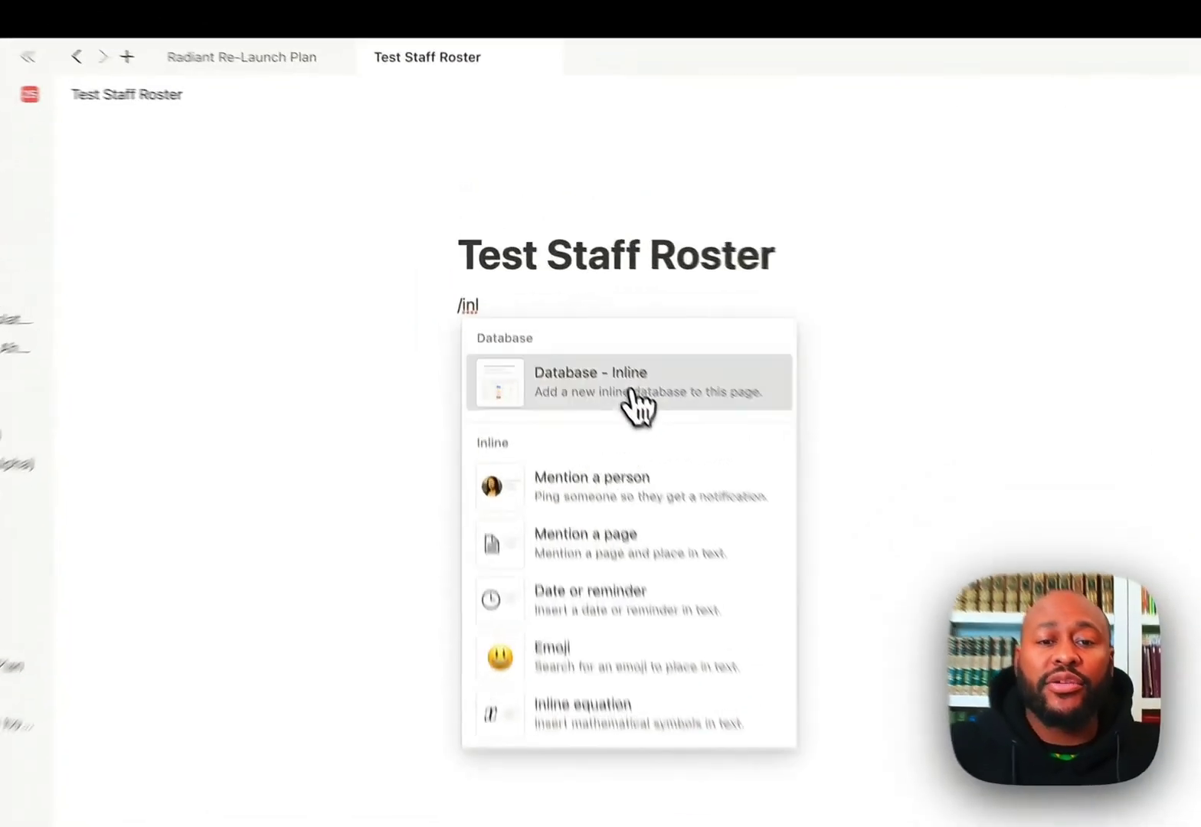
{"action": "left_click", "coordinate": [563, 307]}
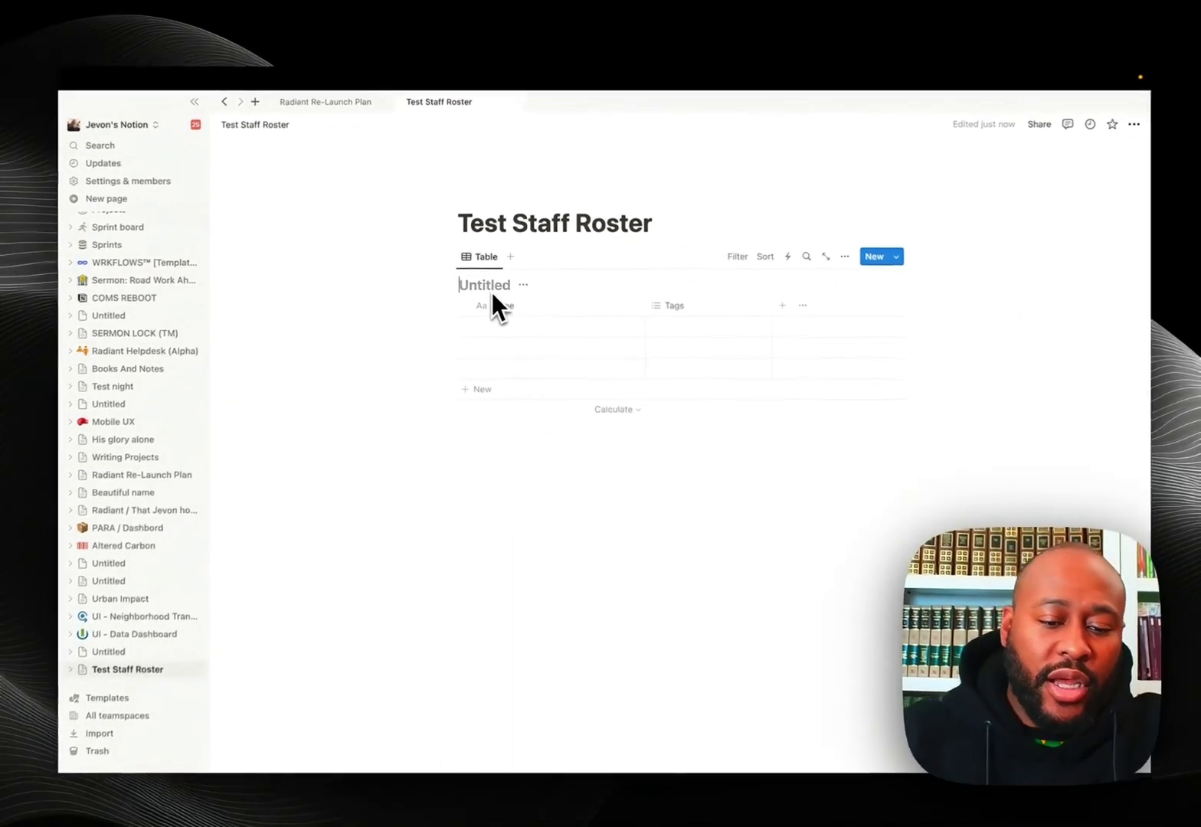
Step: Title the inline database 'test staff roster', then hide the database title
{"action": "type", "text": "t"}
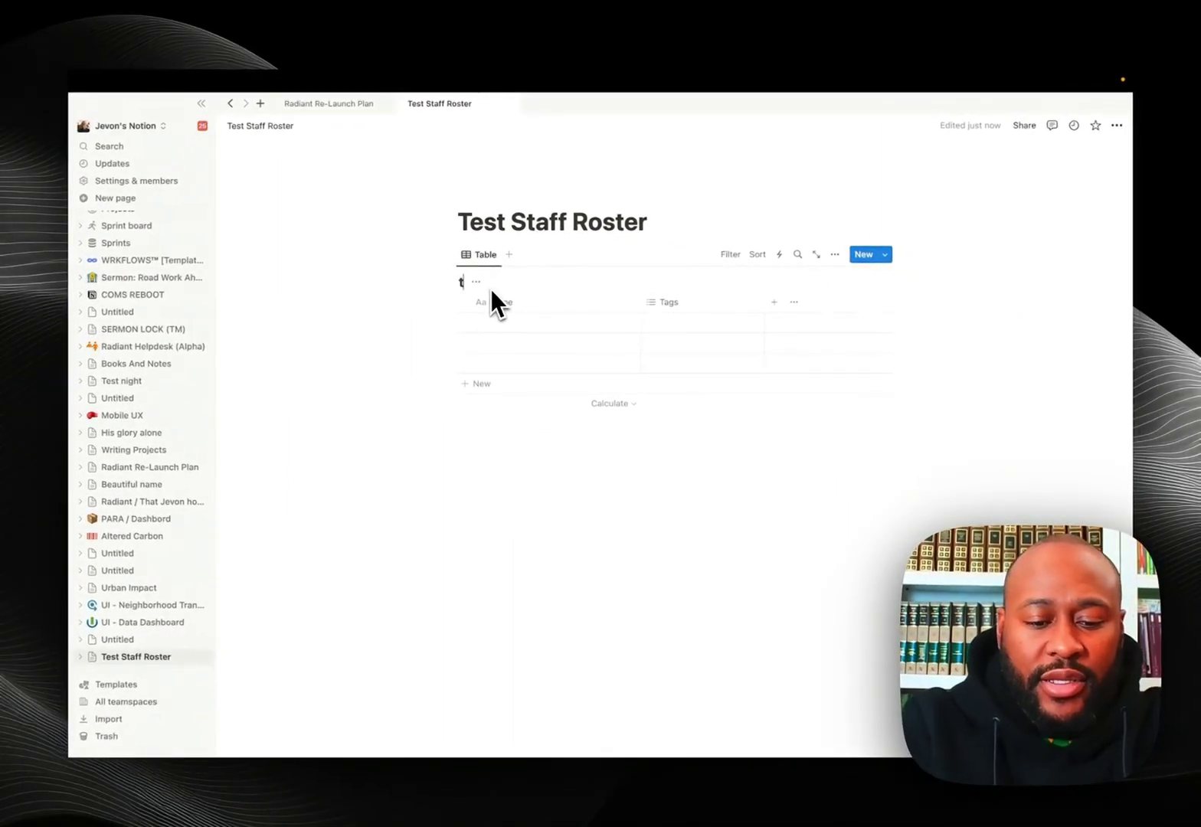
{"action": "type", "text": "est staff"}
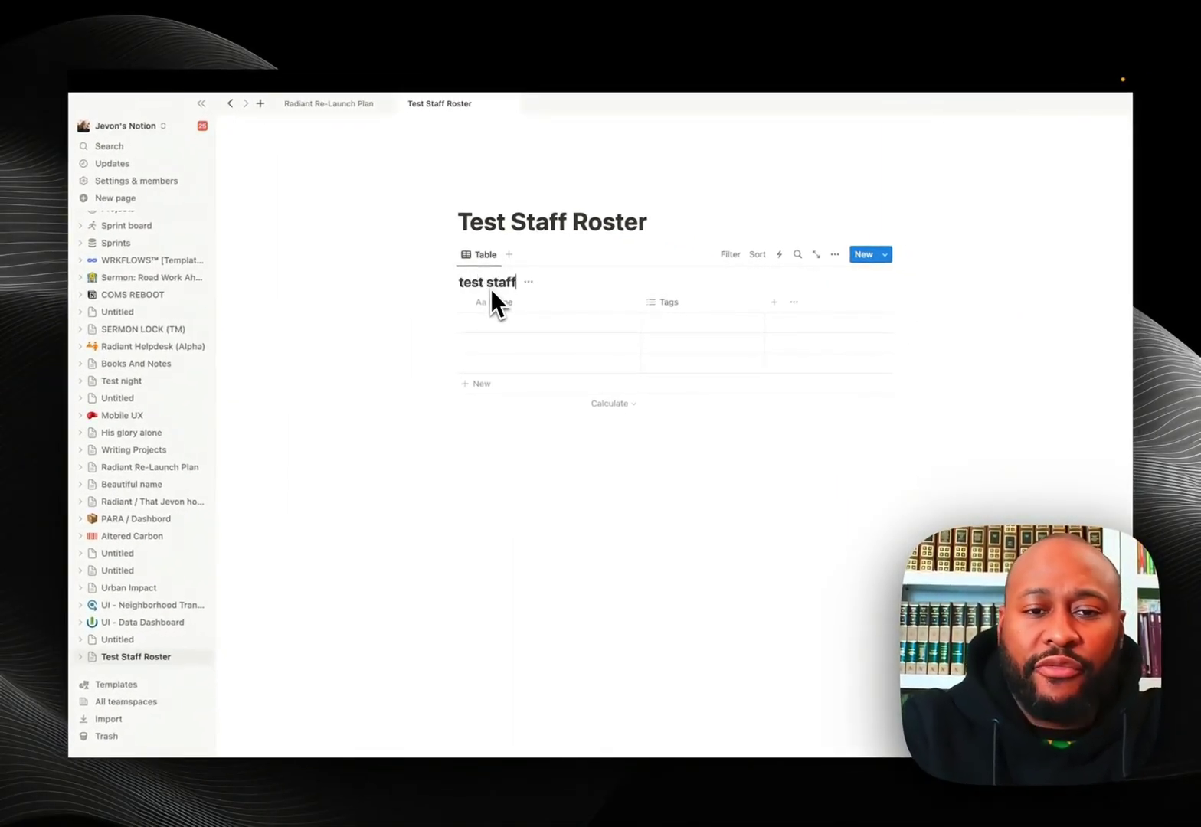
{"action": "type", "text": " roster"}
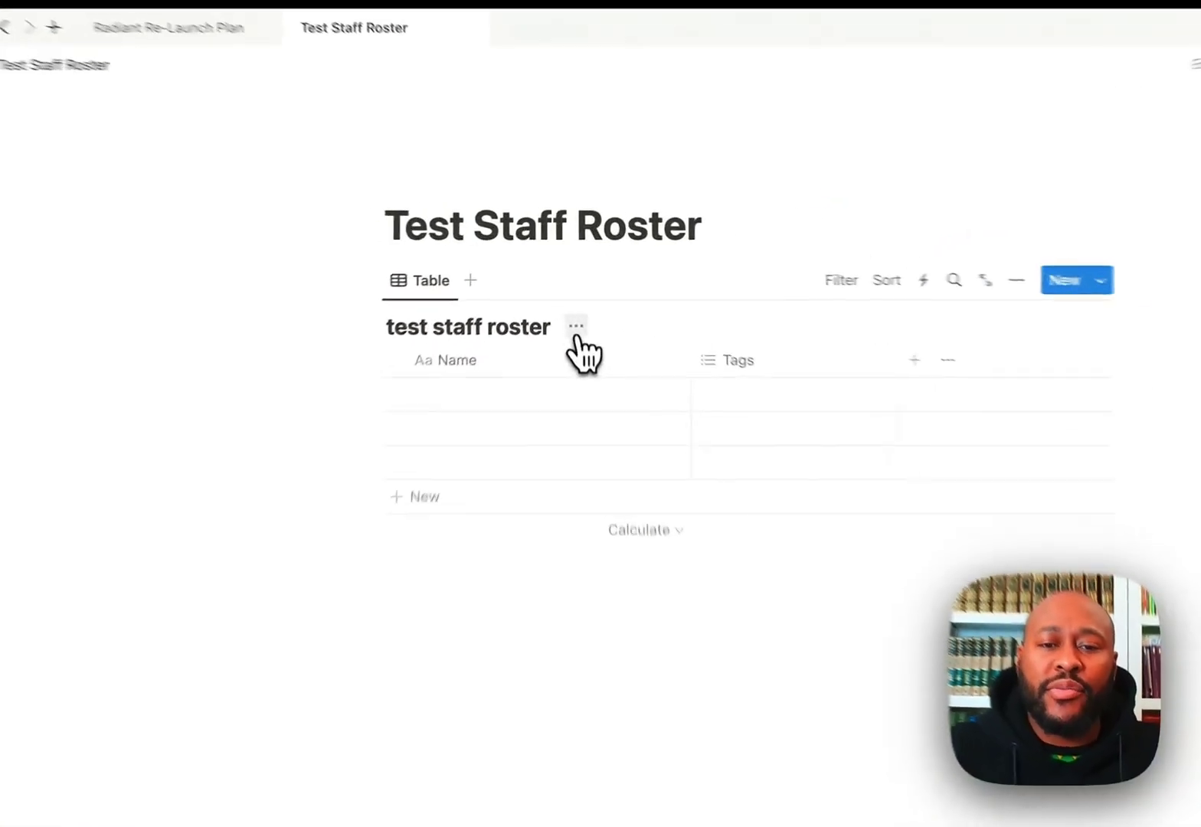
{"action": "left_click", "coordinate": [572, 283]}
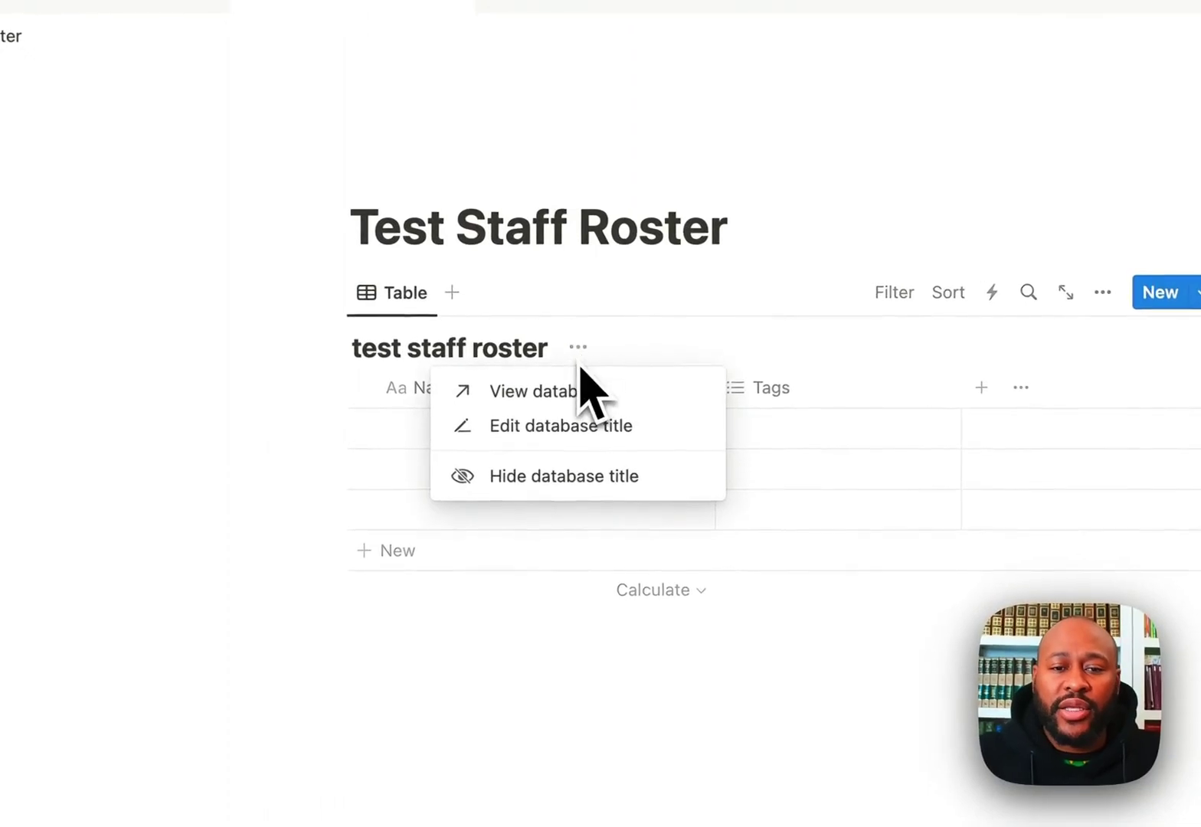
{"action": "left_click", "coordinate": [573, 476]}
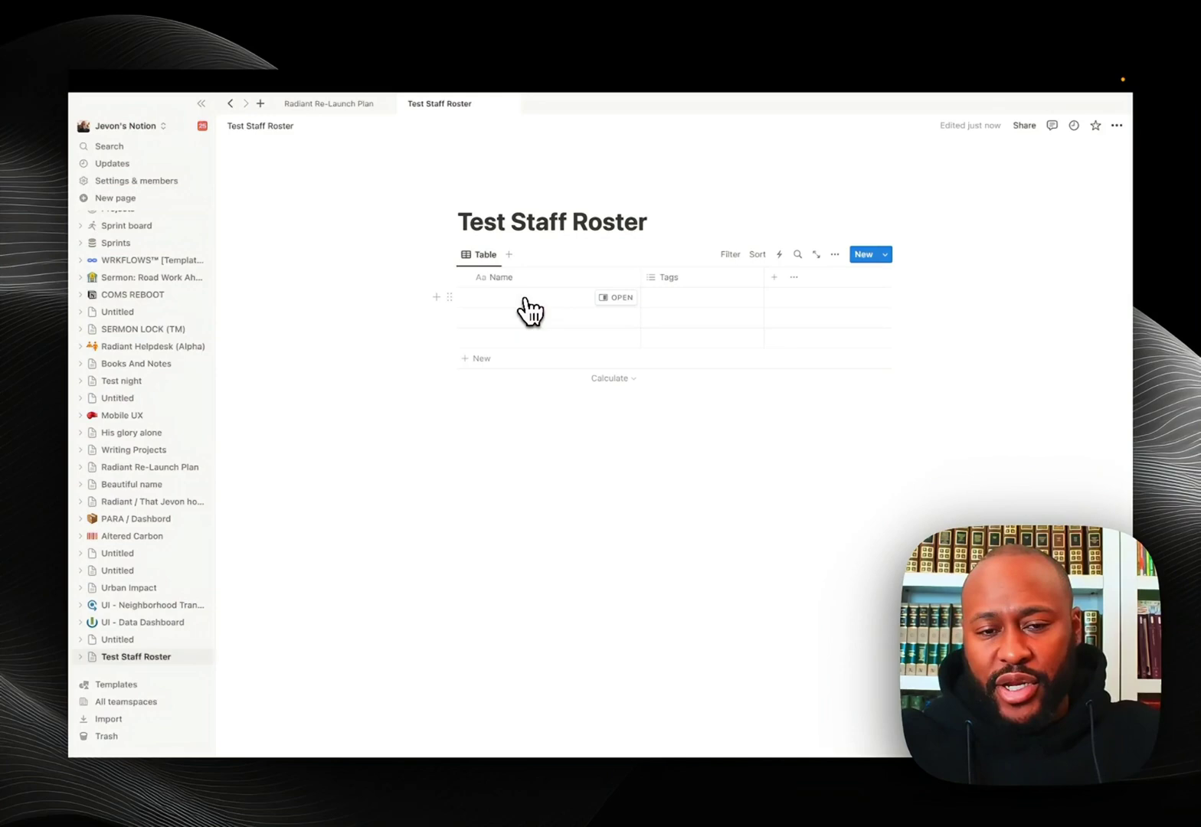
Step: Enter Lead Pastor, Executive Pastor, Worship Pastor and Youth Pastor as the four Name rows
{"action": "left_click", "coordinate": [527, 303]}
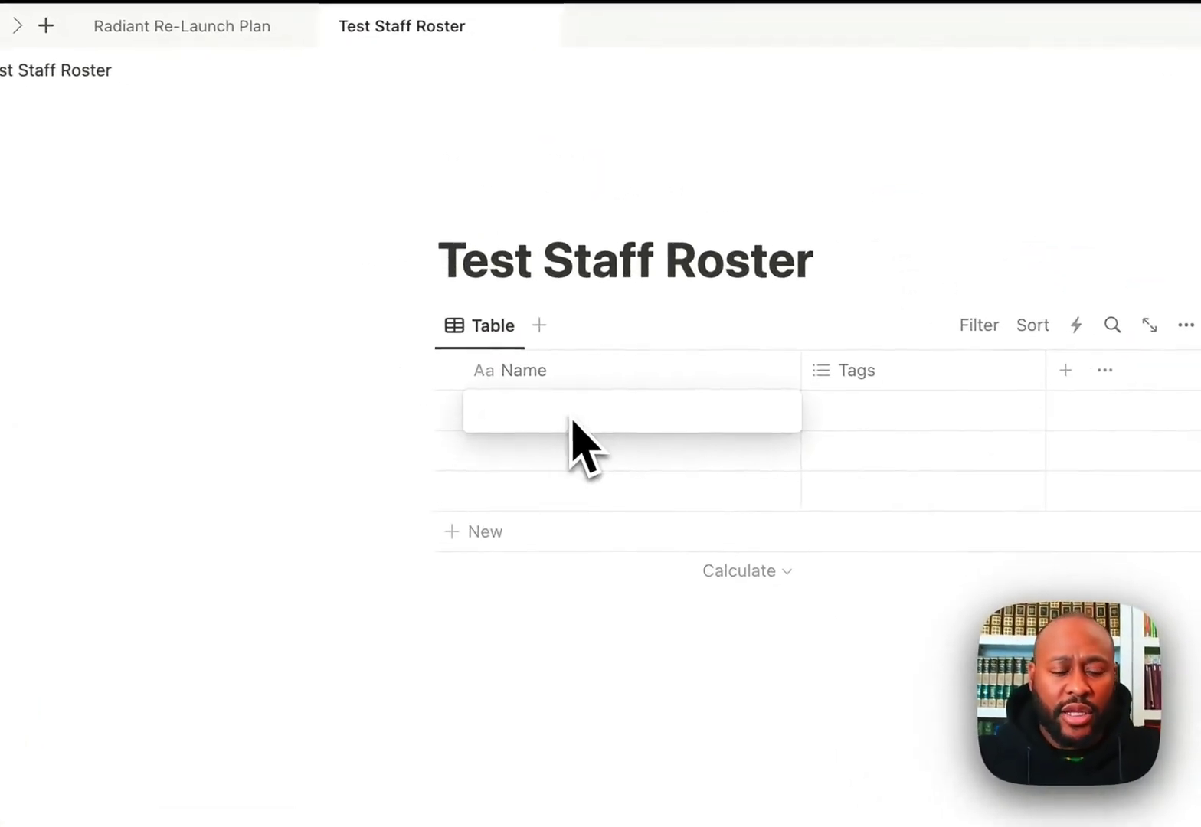
{"action": "type", "text": "Lead"}
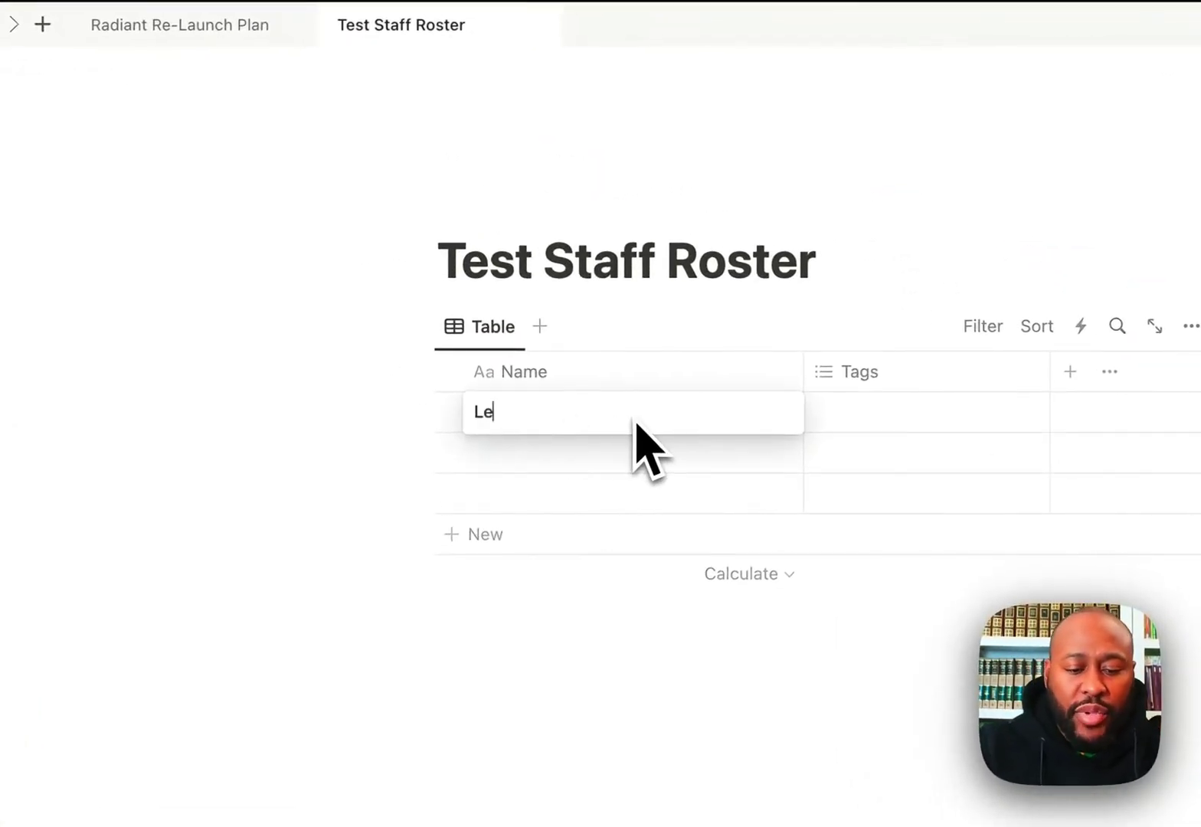
{"action": "type", "text": " Past"}
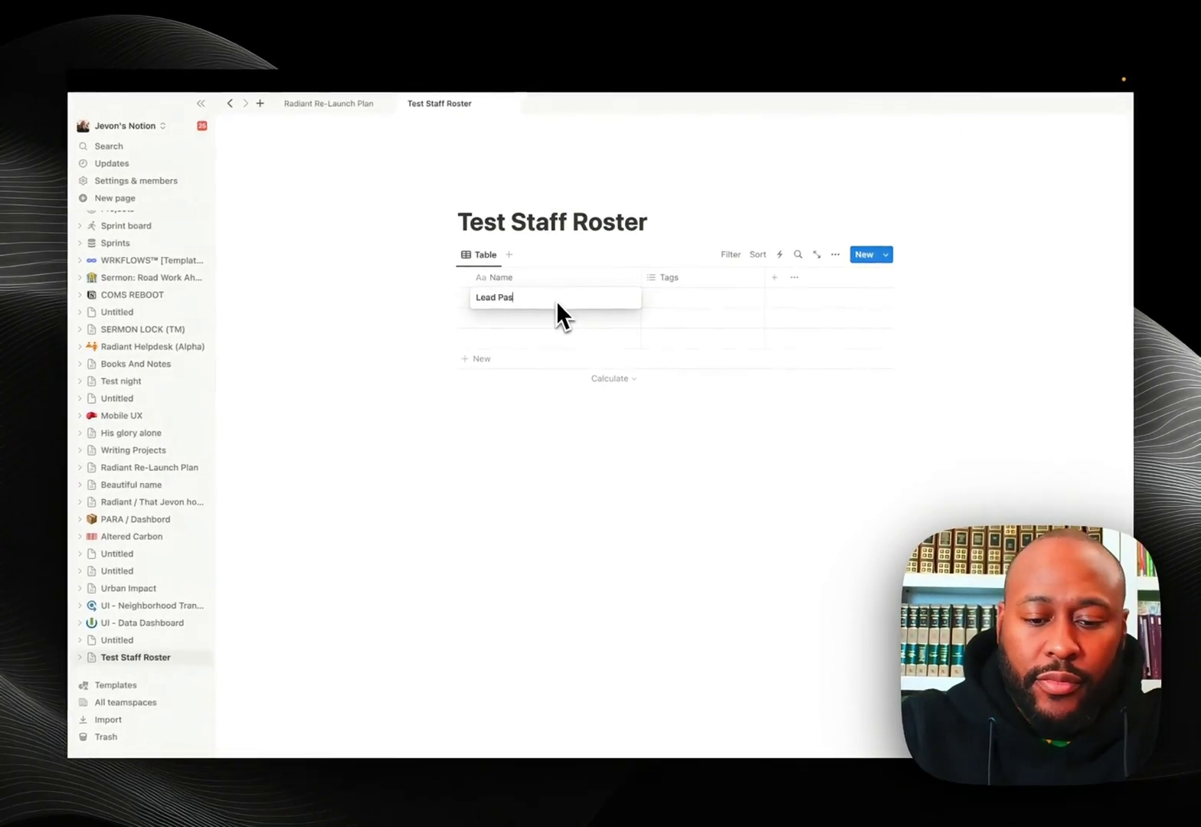
{"action": "type", "text": "or"}
{"action": "key", "text": "Return"}
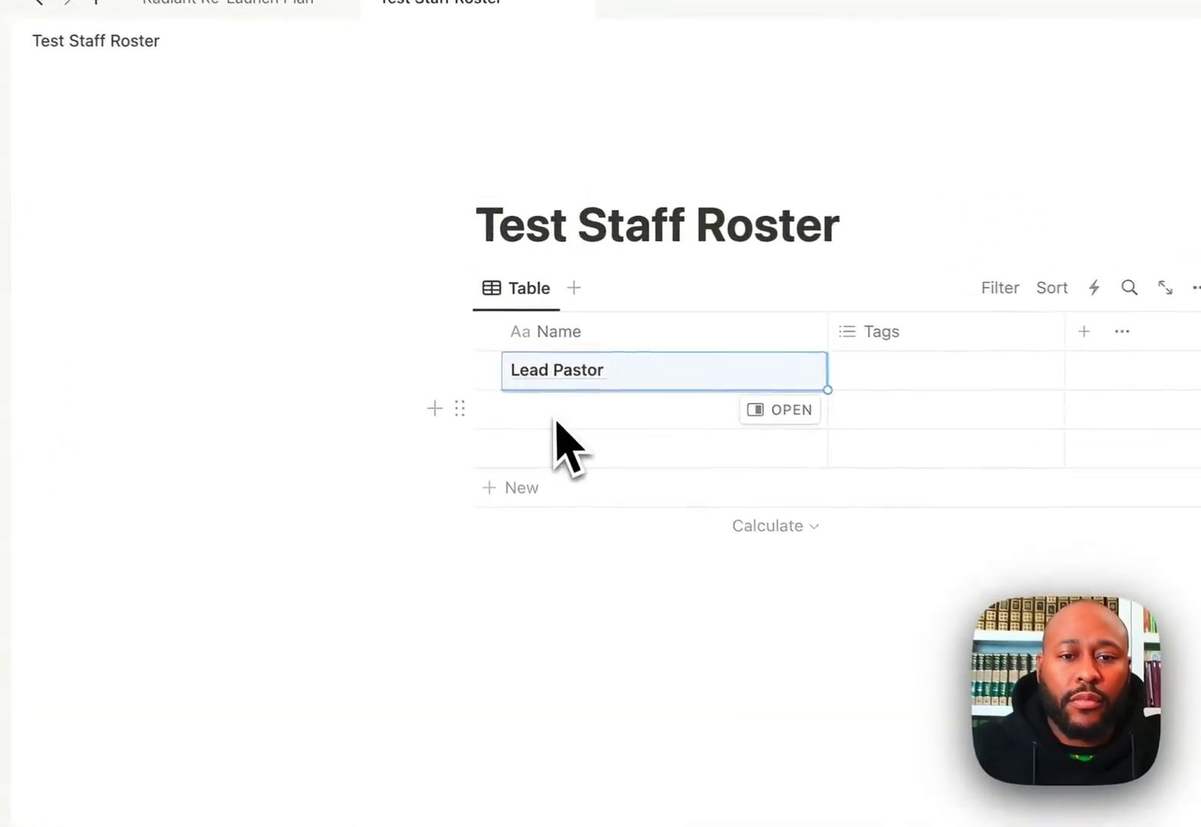
{"action": "left_click", "coordinate": [496, 322]}
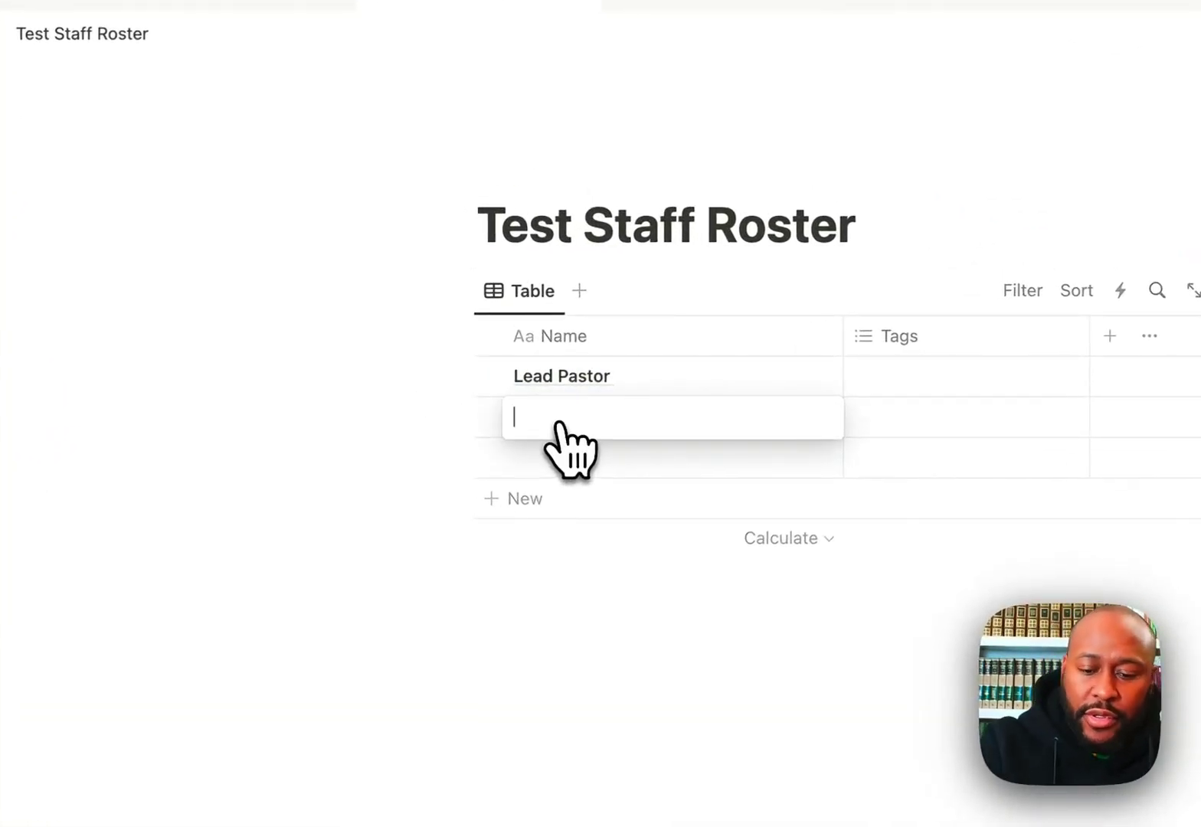
{"action": "type", "text": "Executive"}
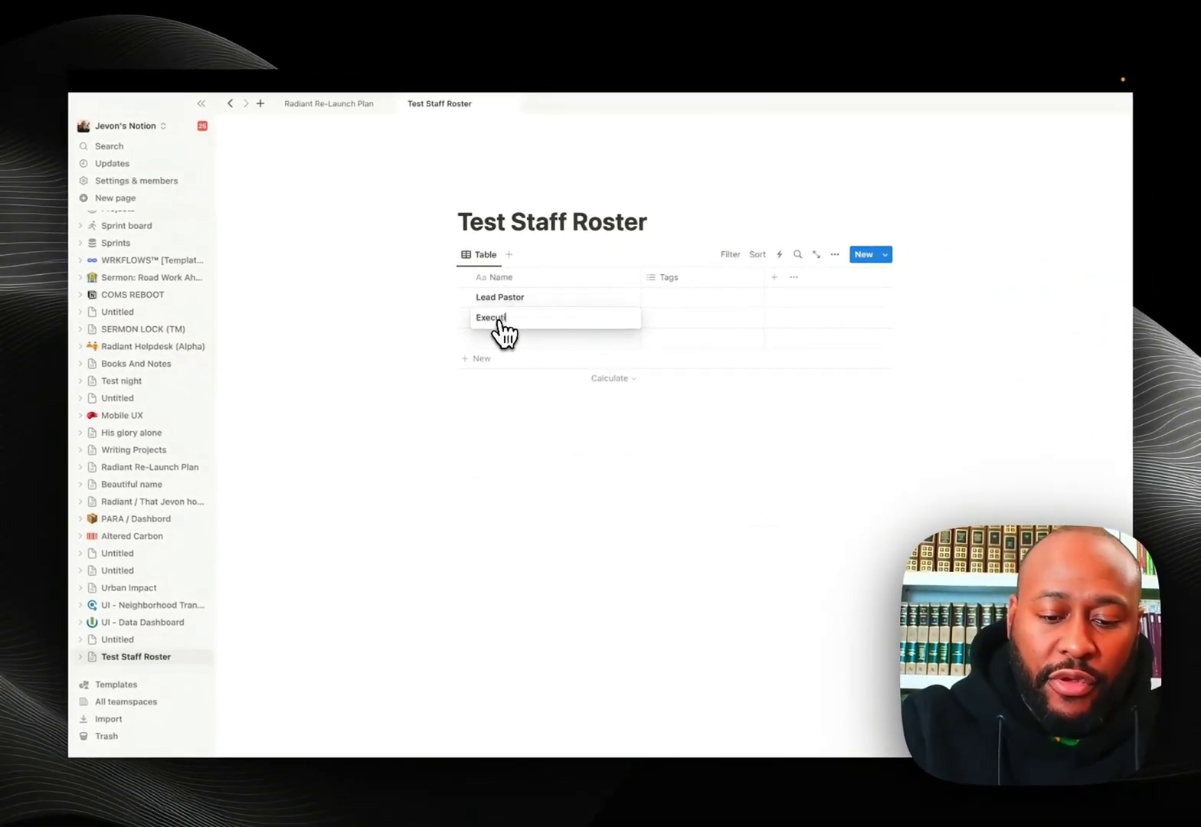
{"action": "type", "text": " Pastor"}
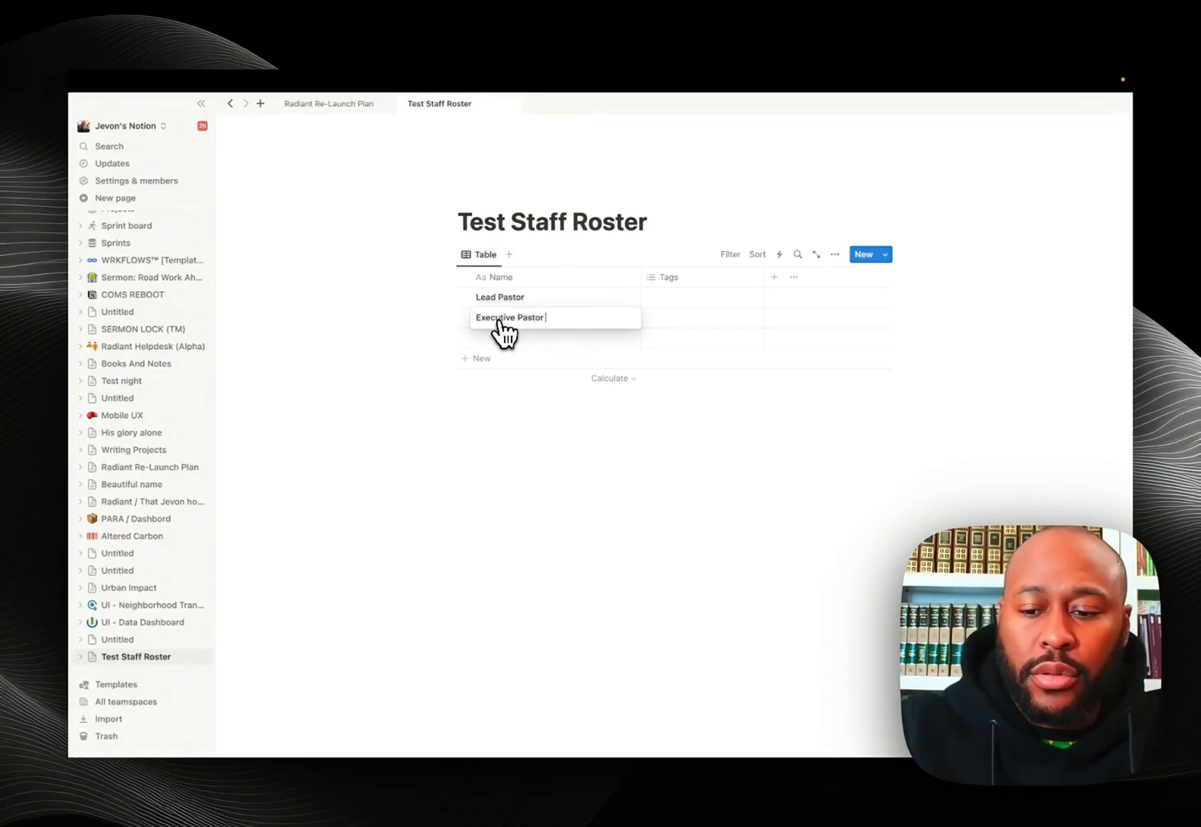
{"action": "key", "text": "Return"}
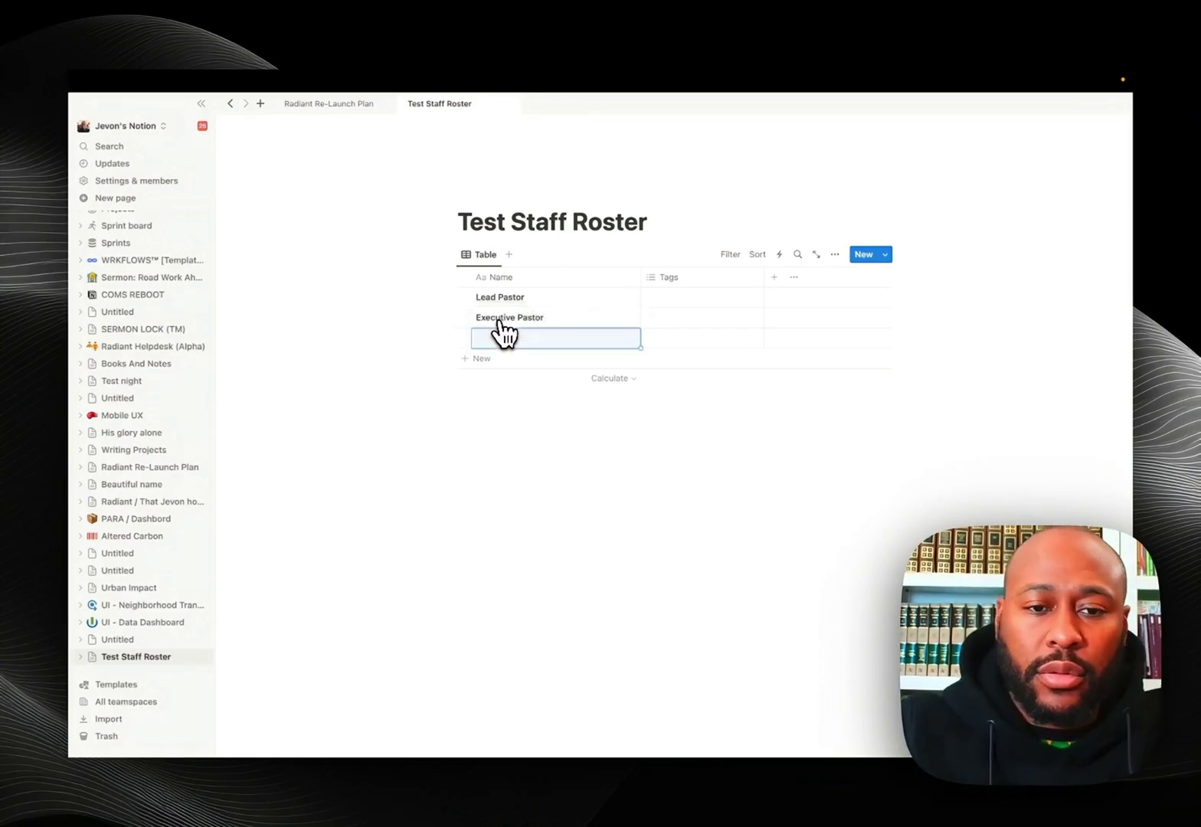
{"action": "type", "text": "Wor"}
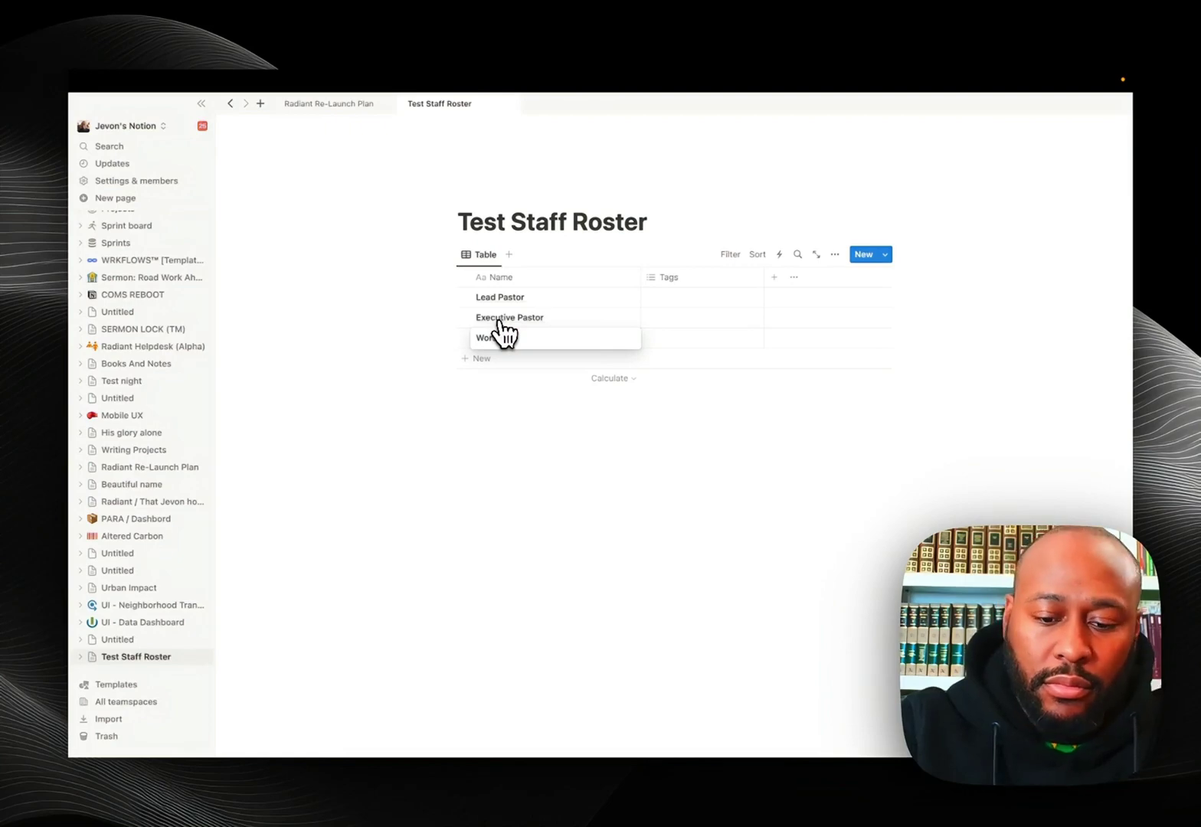
{"action": "type", "text": "ship Pastor"}
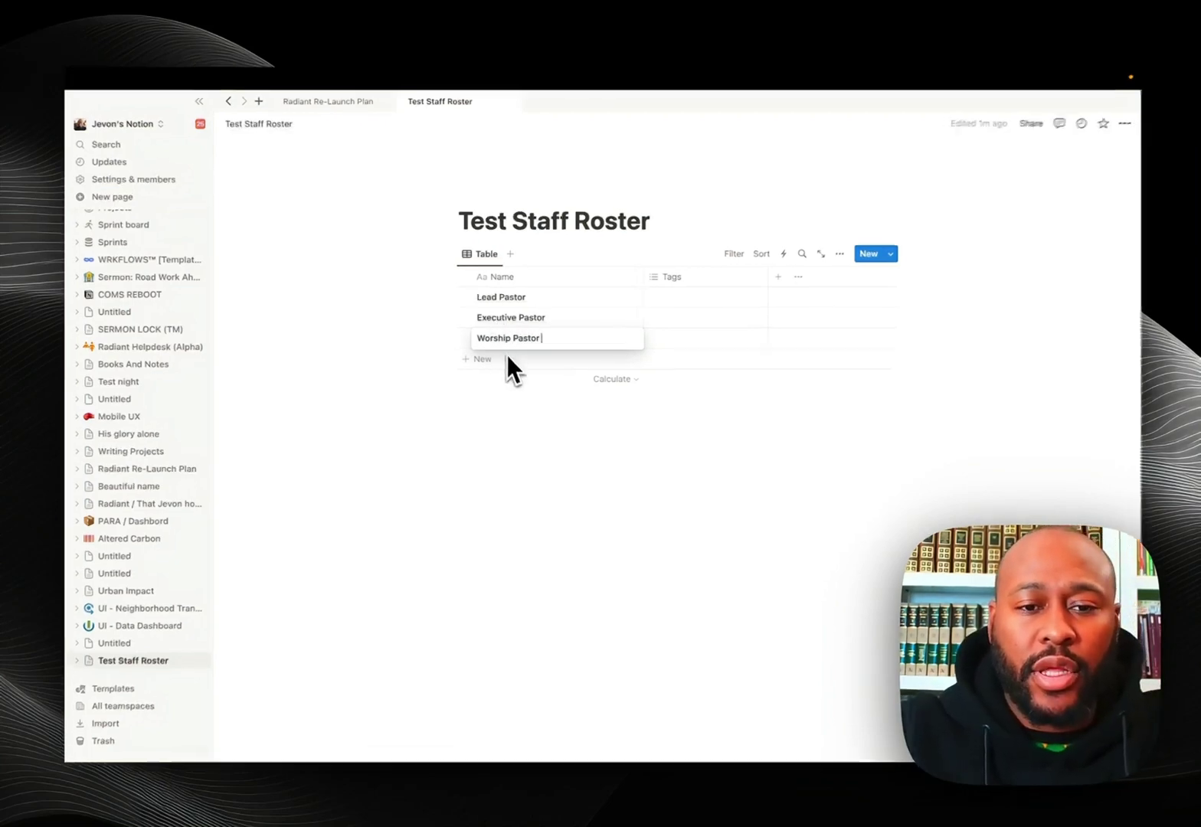
{"action": "key", "text": "Escape"}
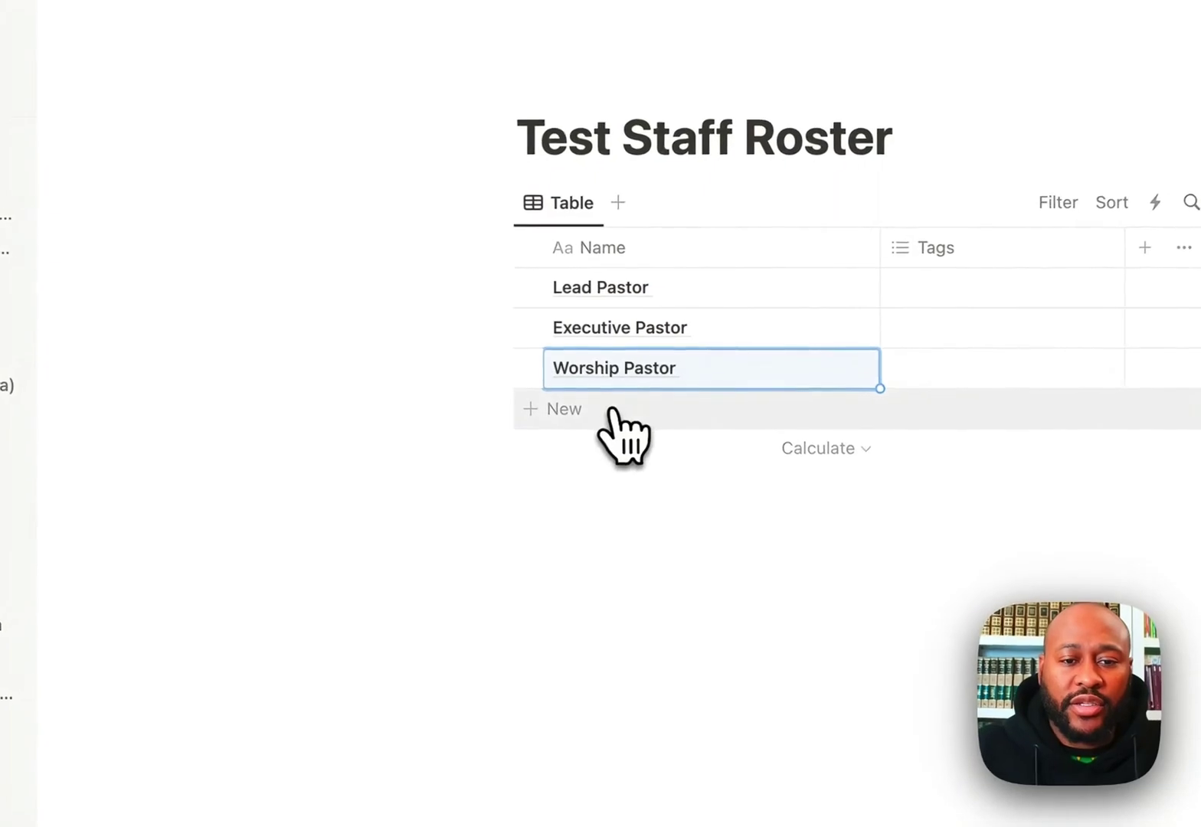
{"action": "left_click", "coordinate": [590, 418]}
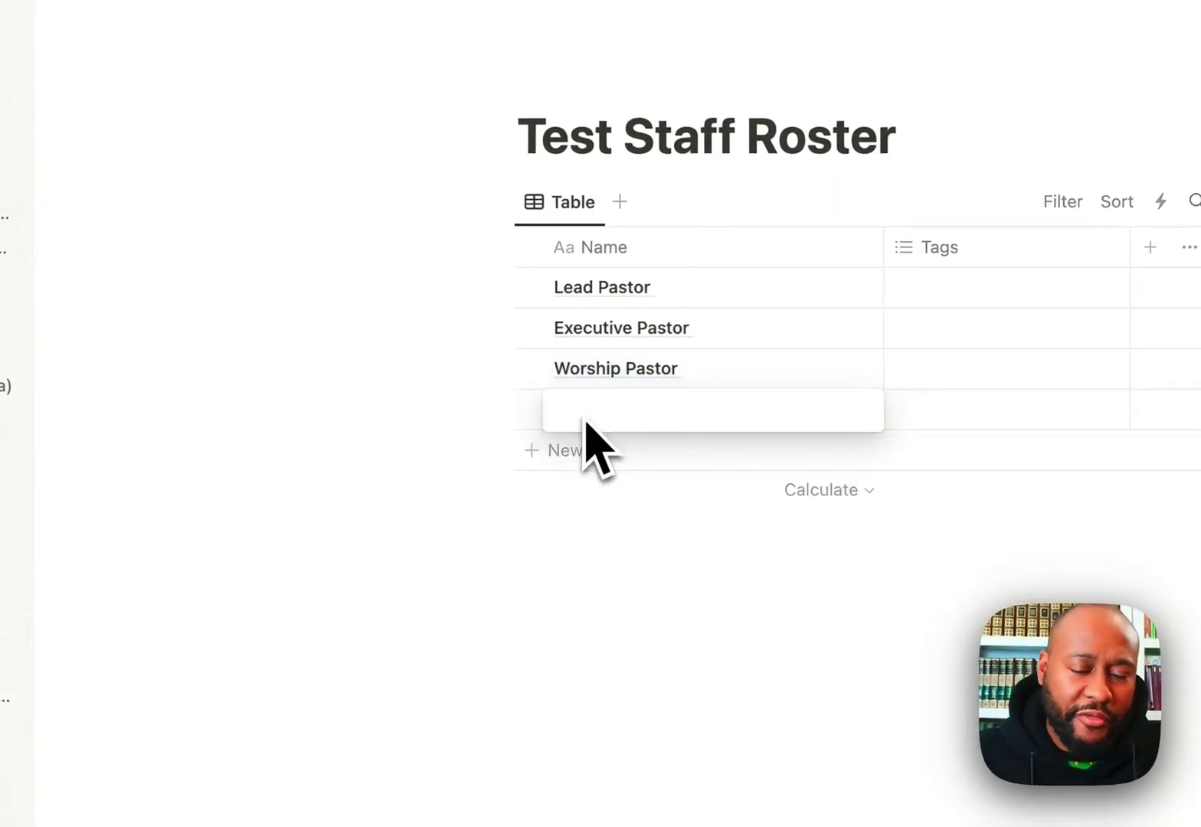
{"action": "type", "text": "Youth "}
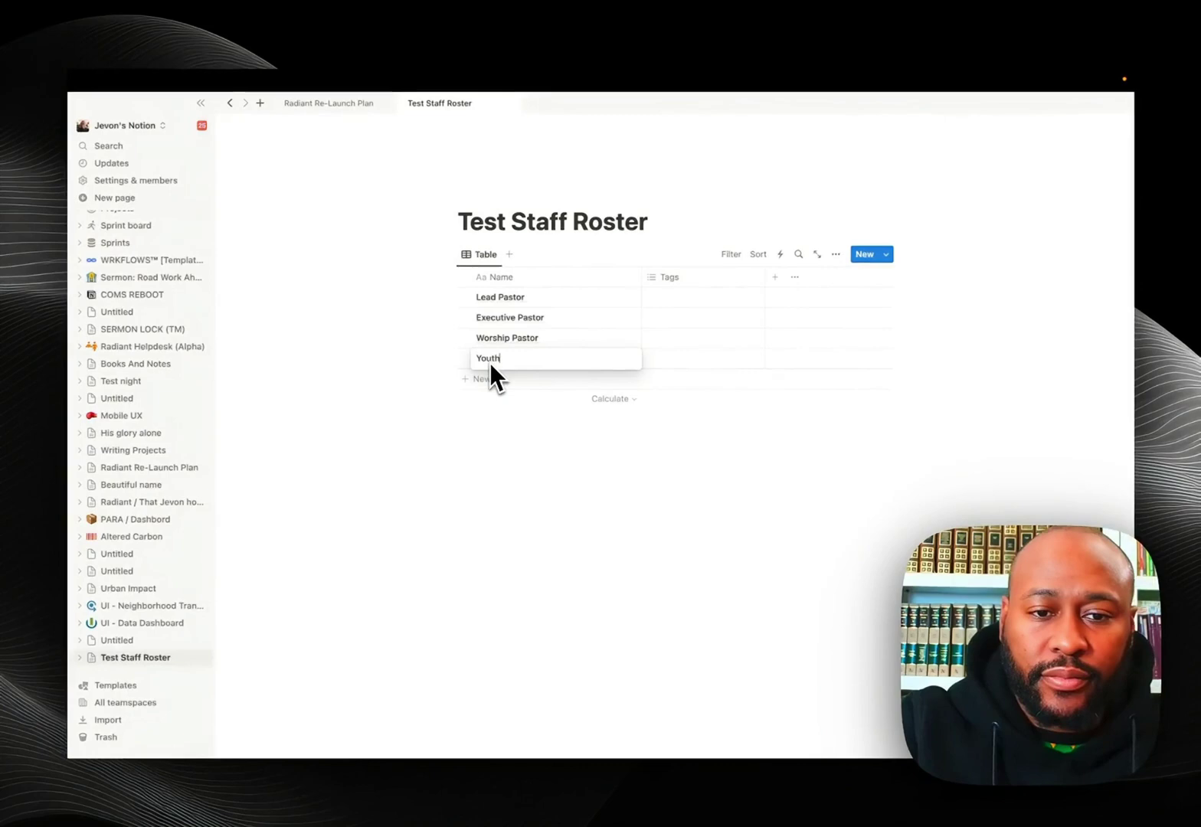
{"action": "type", "text": "Pastor"}
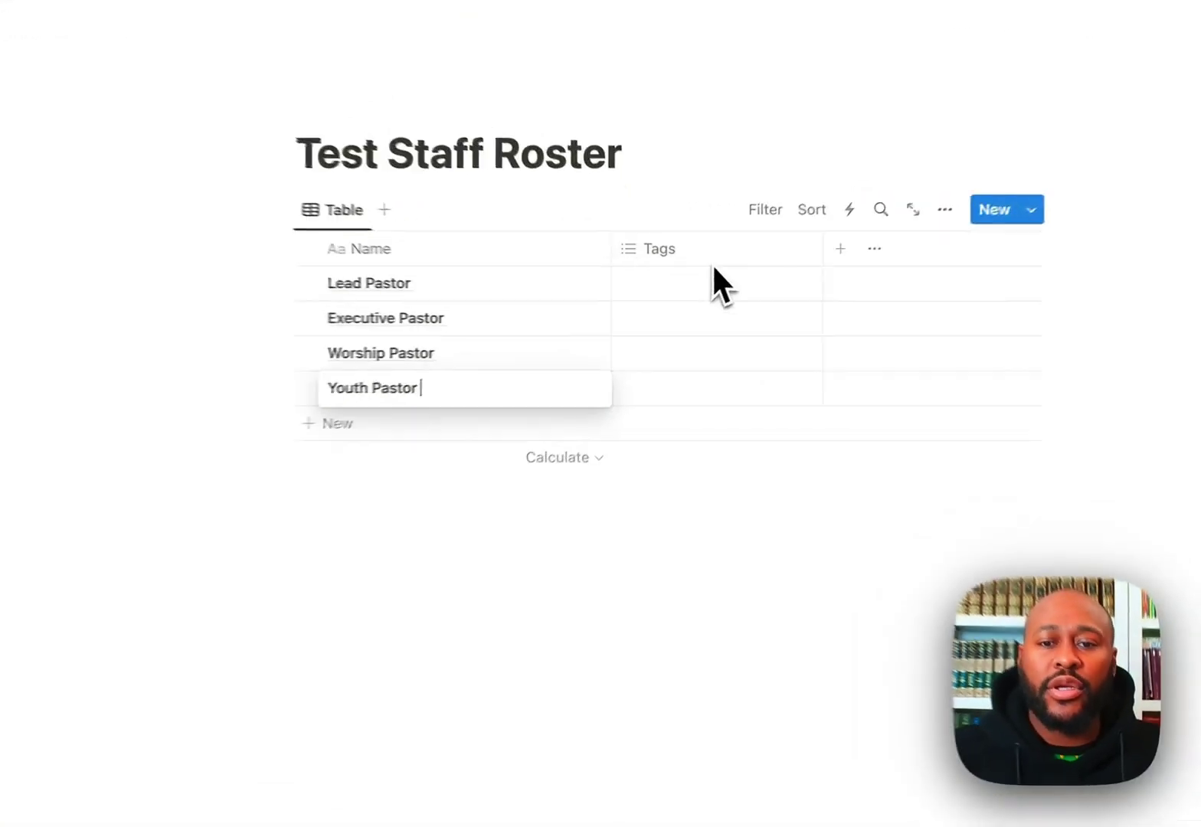
{"action": "key", "text": "Escape"}
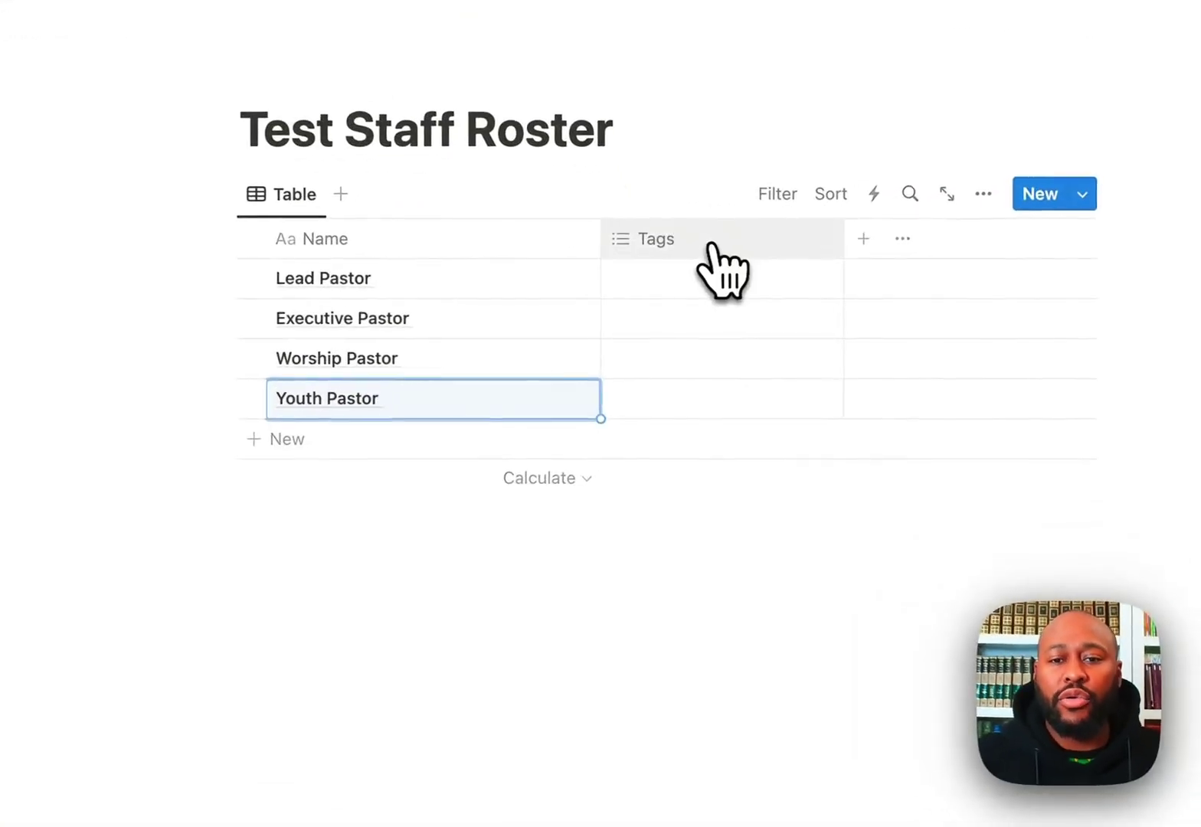
Step: Delete the Tags property from the roster table and confirm the removal
{"action": "left_click", "coordinate": [673, 244]}
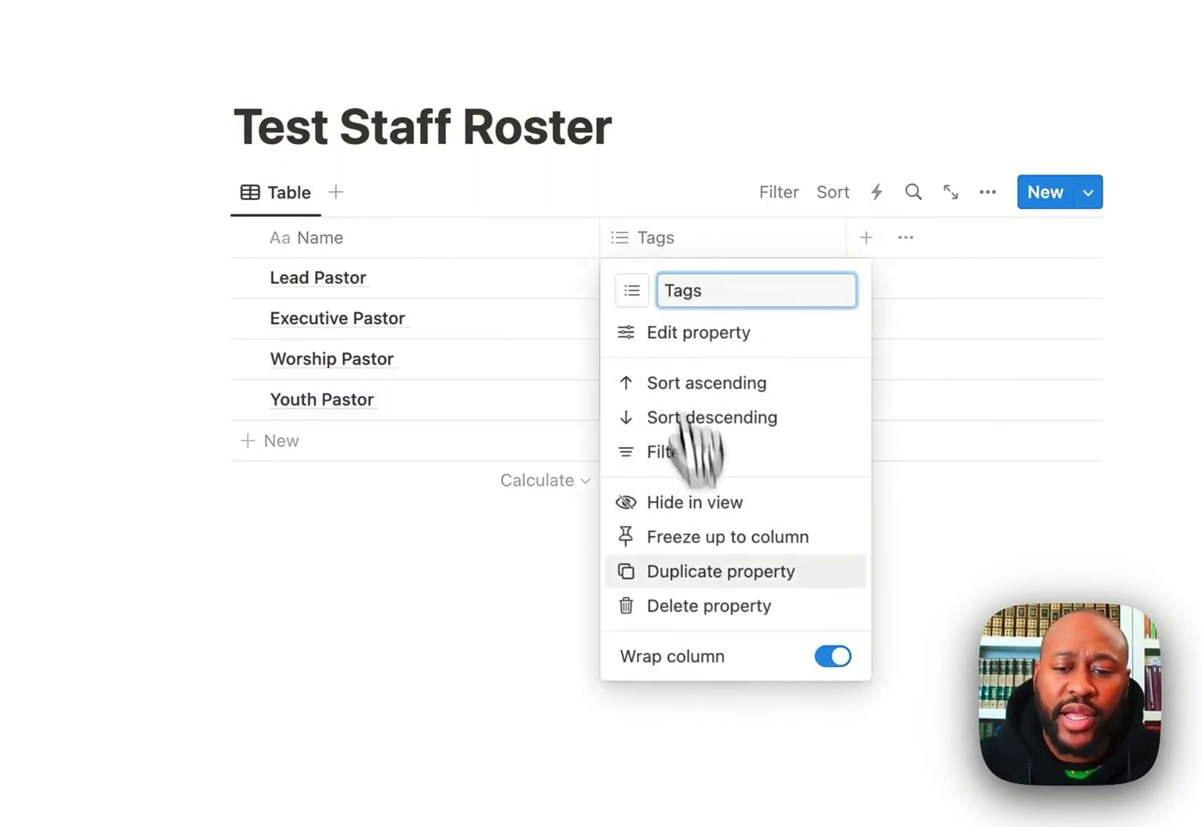
{"action": "left_click", "coordinate": [716, 607]}
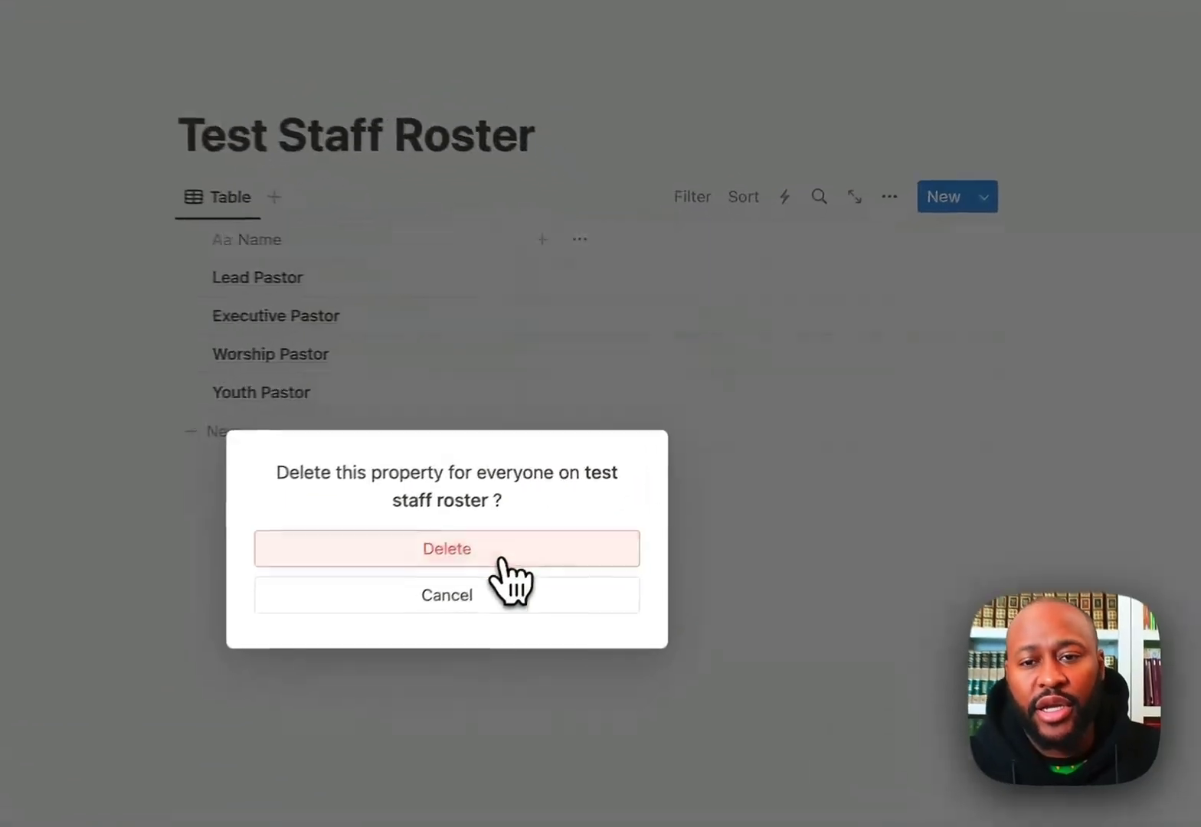
{"action": "left_click", "coordinate": [614, 453]}
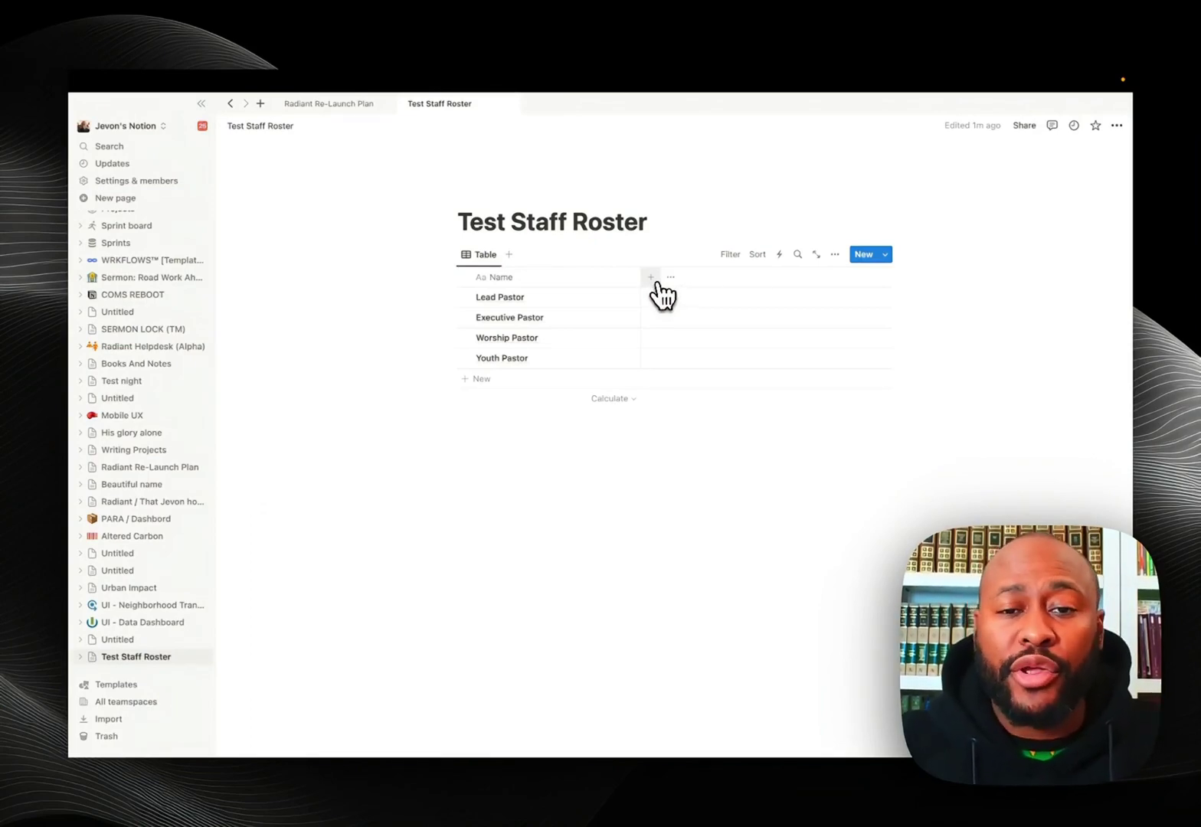
Step: Add a new Phone-type property column beside Name in the roster table
{"action": "left_click", "coordinate": [653, 280]}
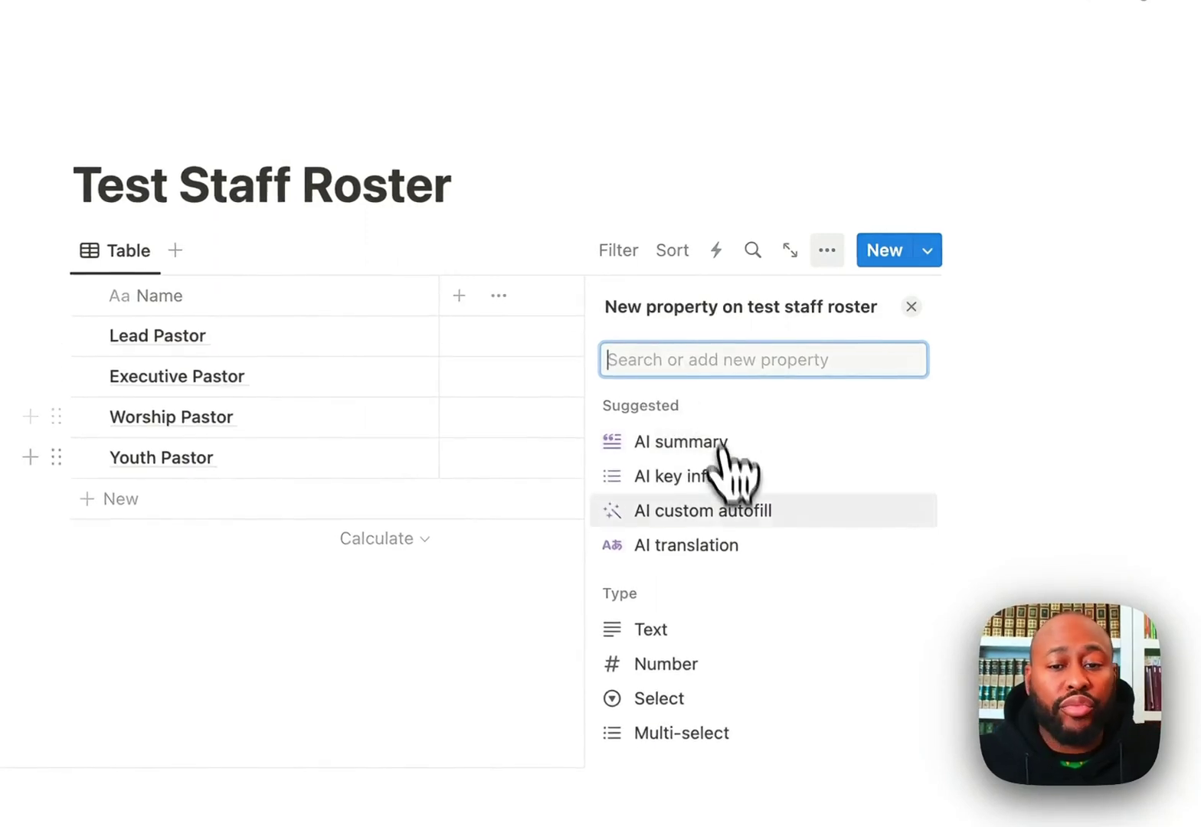
{"action": "scroll", "coordinate": [747, 536], "scroll_direction": "down", "scroll_amount": 10}
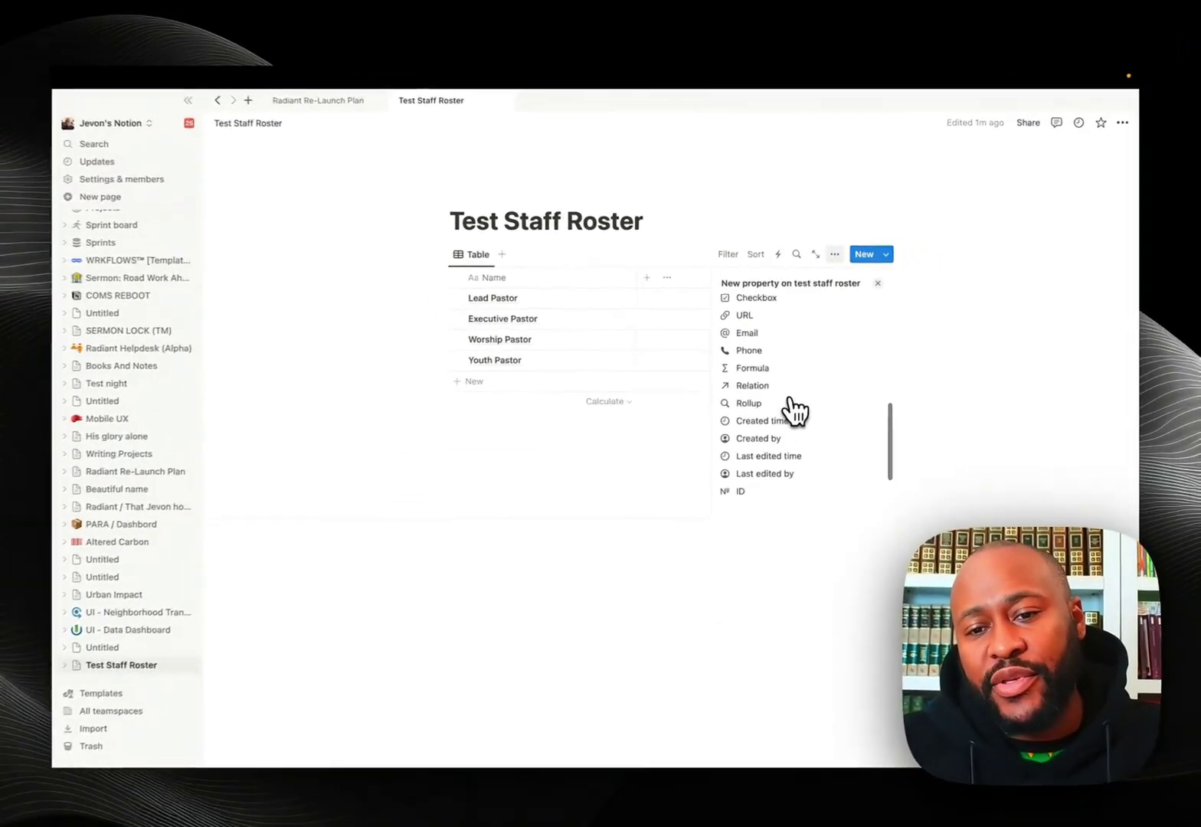
{"action": "scroll", "coordinate": [794, 410], "scroll_direction": "up", "scroll_amount": 3}
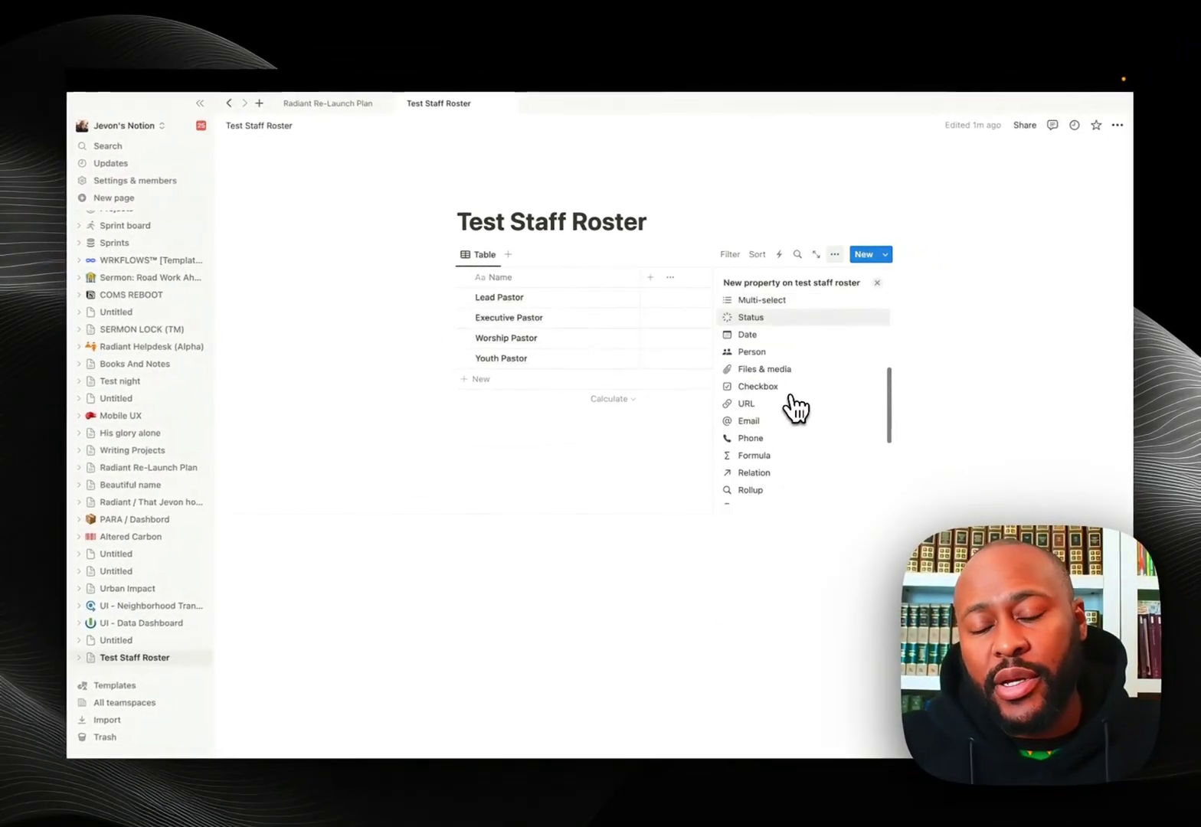
{"action": "scroll", "coordinate": [795, 409], "scroll_direction": "down", "scroll_amount": 2}
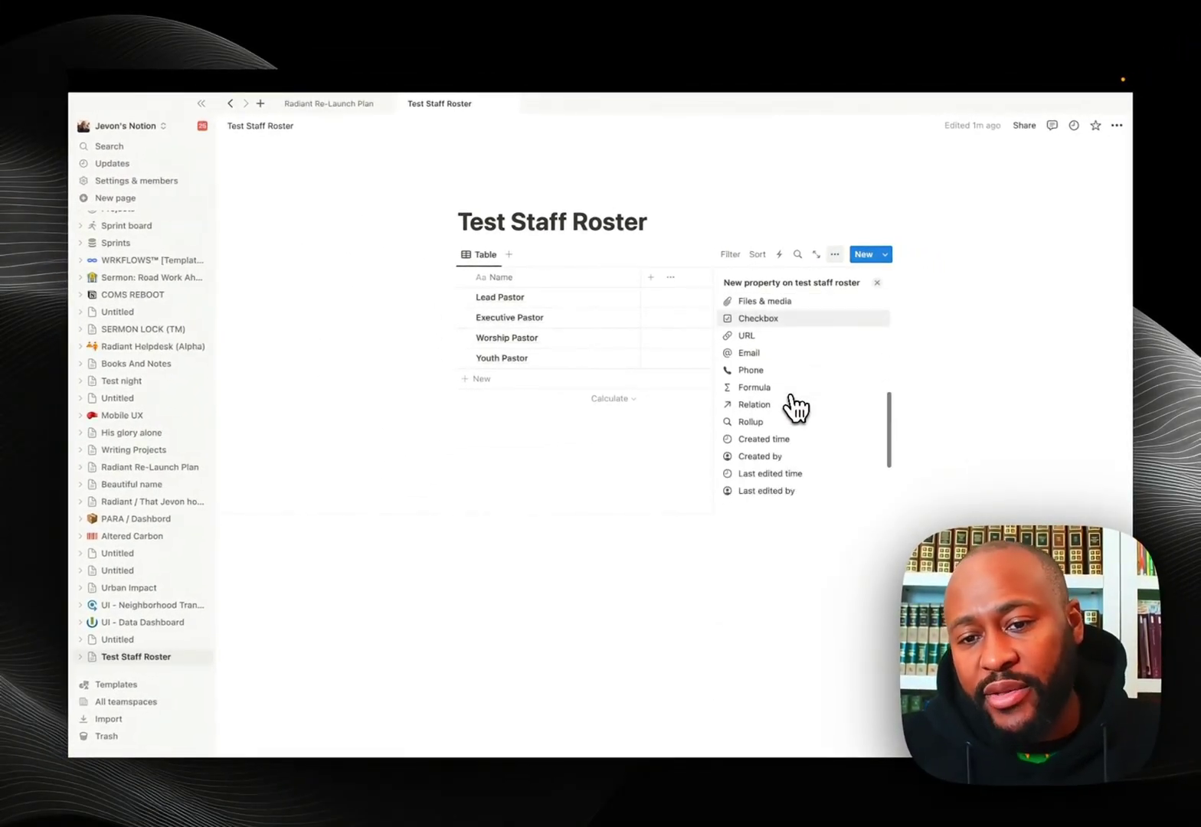
{"action": "scroll", "coordinate": [797, 410], "scroll_direction": "down", "scroll_amount": 5}
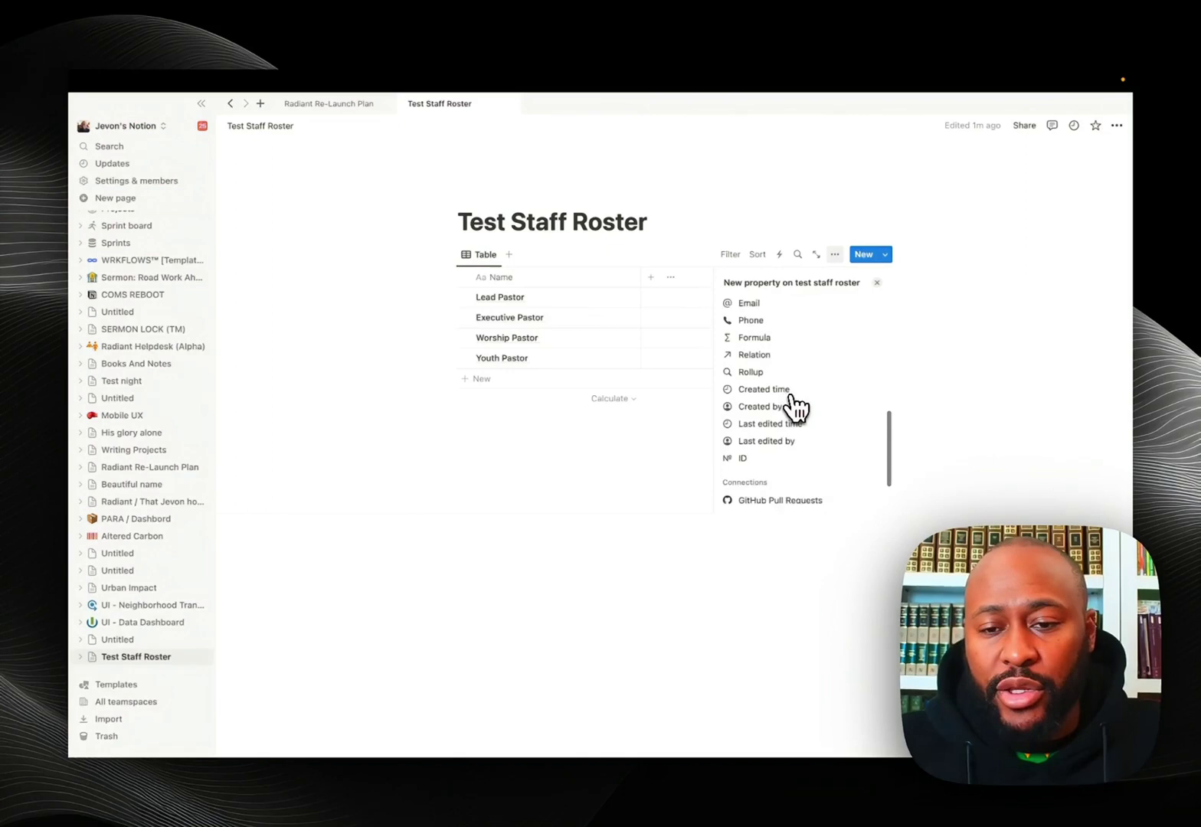
{"action": "scroll", "coordinate": [796, 410], "scroll_direction": "up", "scroll_amount": 5}
{"action": "scroll", "coordinate": [796, 410], "scroll_direction": "up", "scroll_amount": 3}
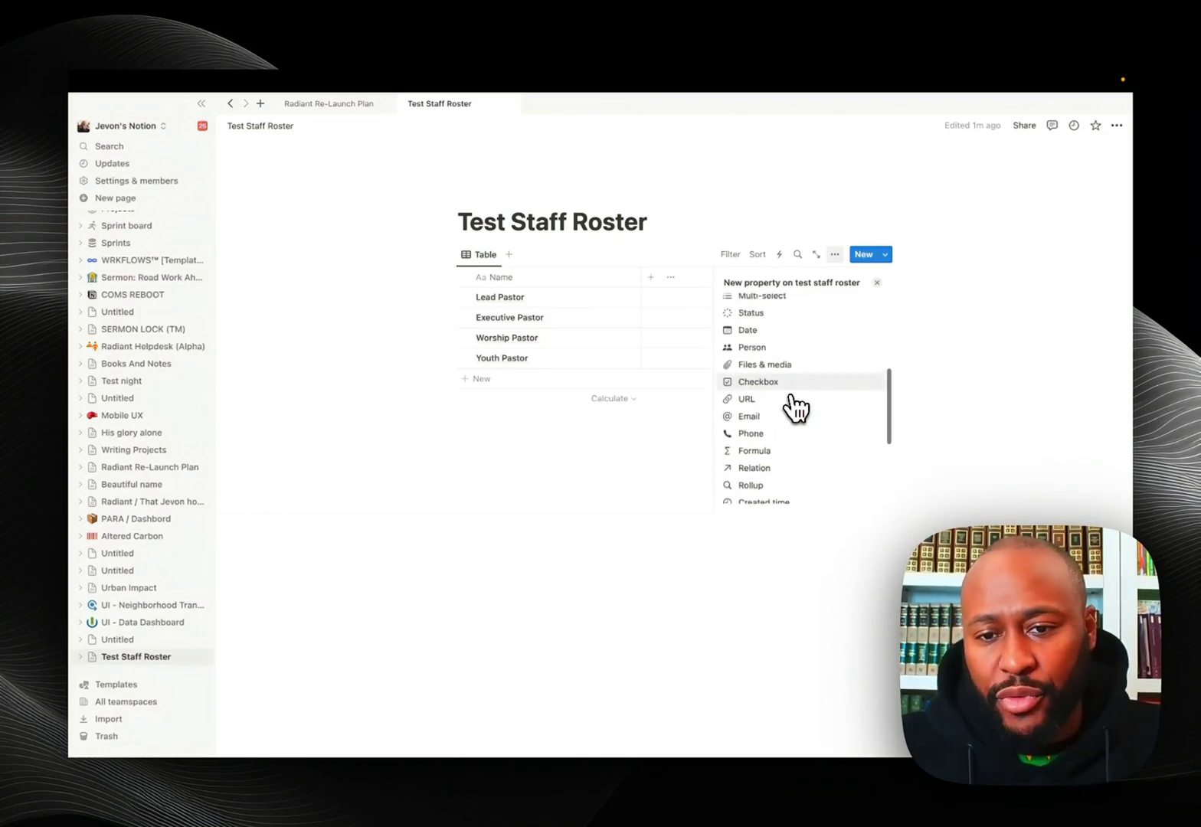
{"action": "scroll", "coordinate": [797, 409], "scroll_direction": "down", "scroll_amount": 2}
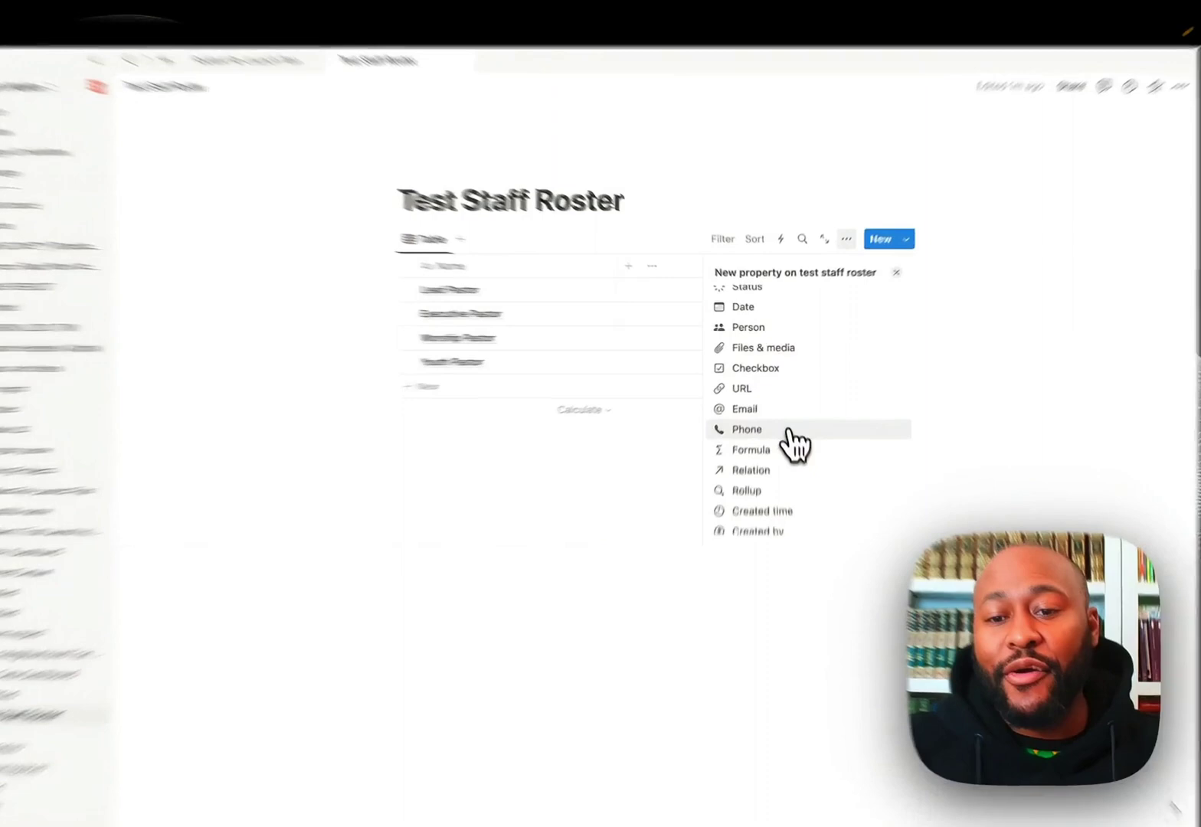
{"action": "left_click", "coordinate": [786, 417]}
{"action": "left_click", "coordinate": [414, 556]}
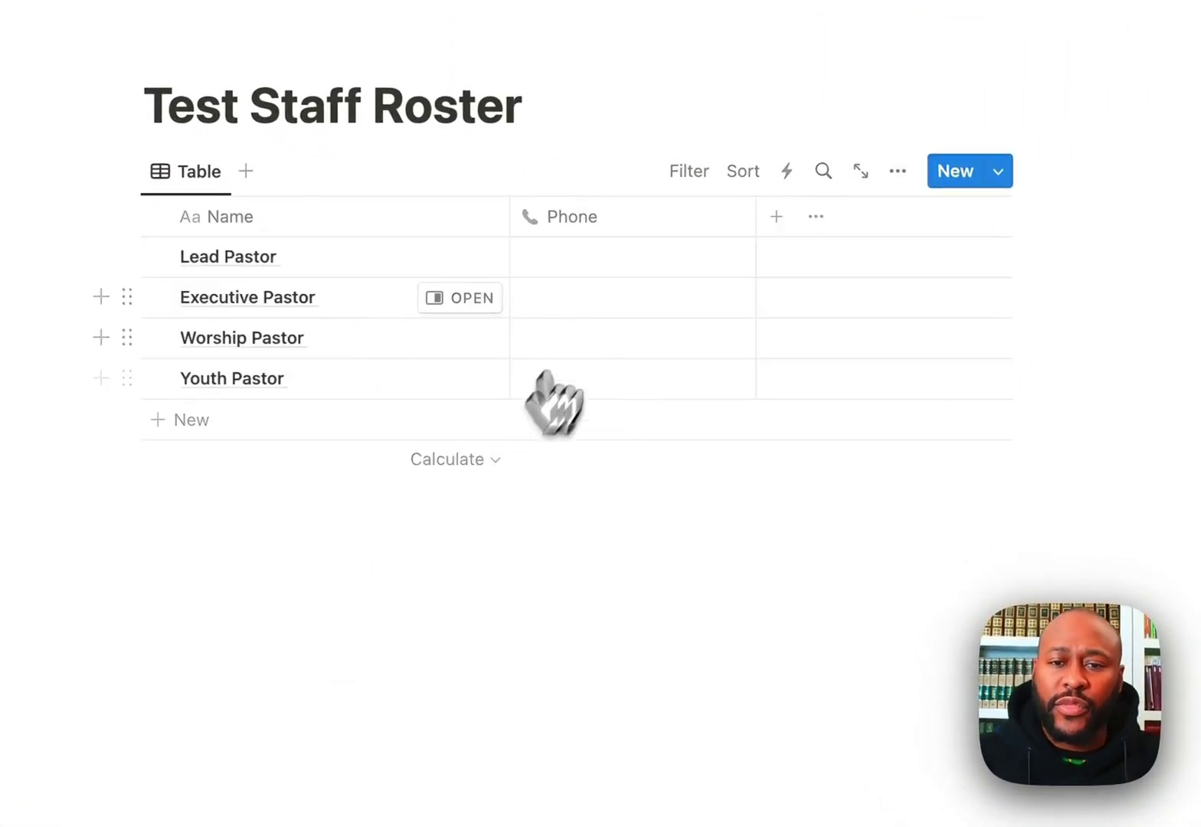
Step: Enter a placeholder phone number for Lead Pastor and fill it down to all four rows
{"action": "left_click", "coordinate": [596, 275]}
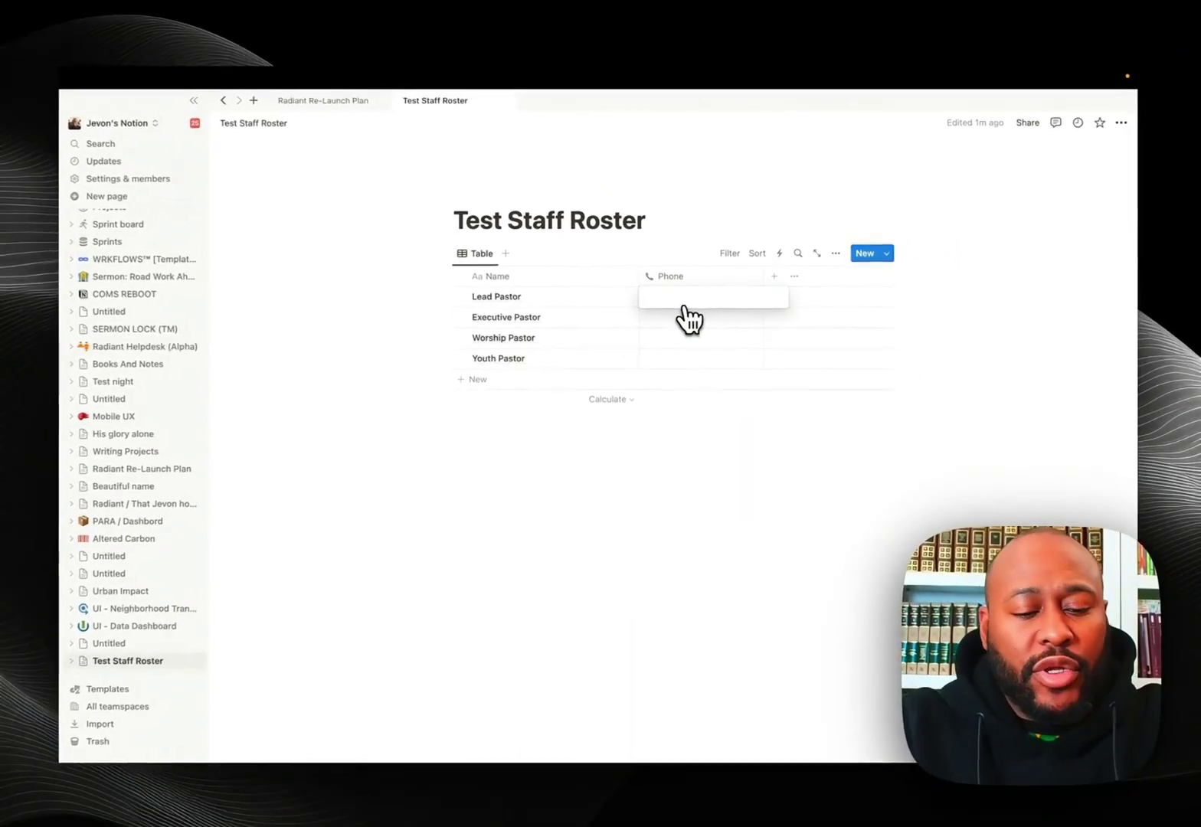
{"action": "type", "text": "206"}
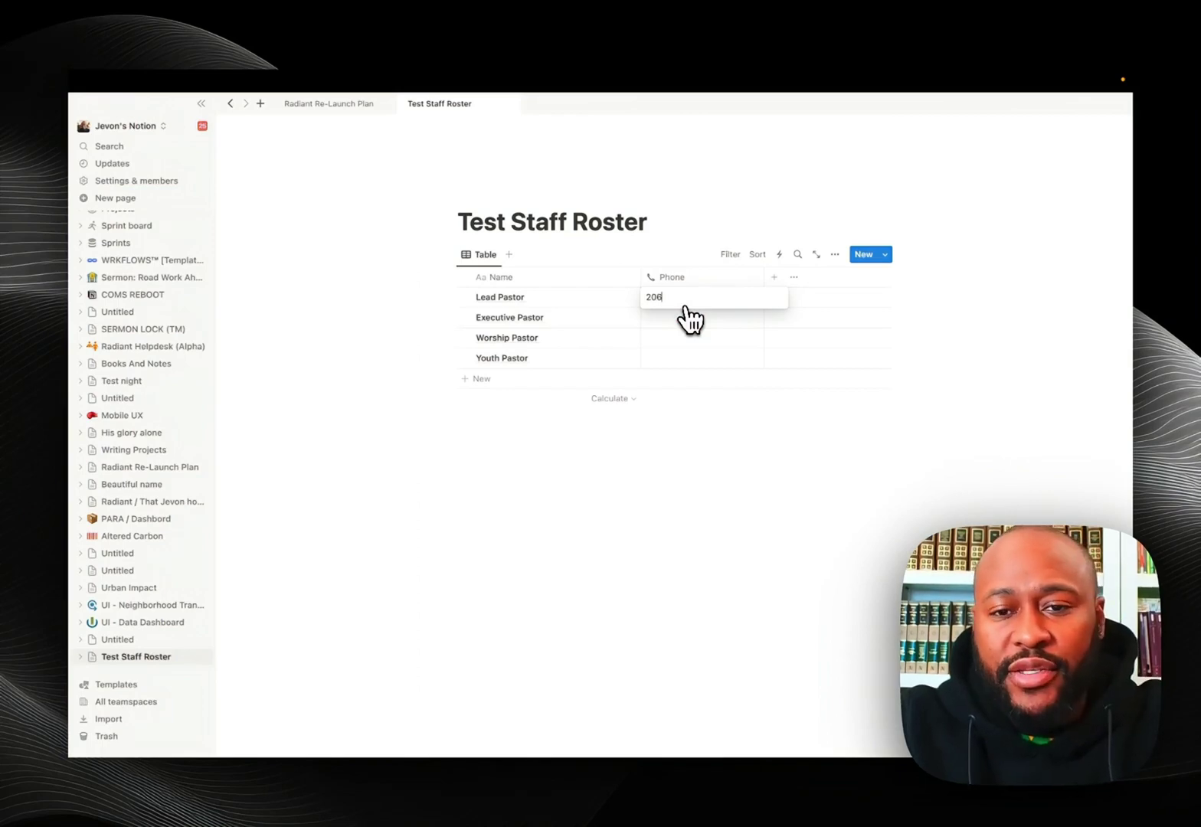
{"action": "type", "text": "-555-5555"}
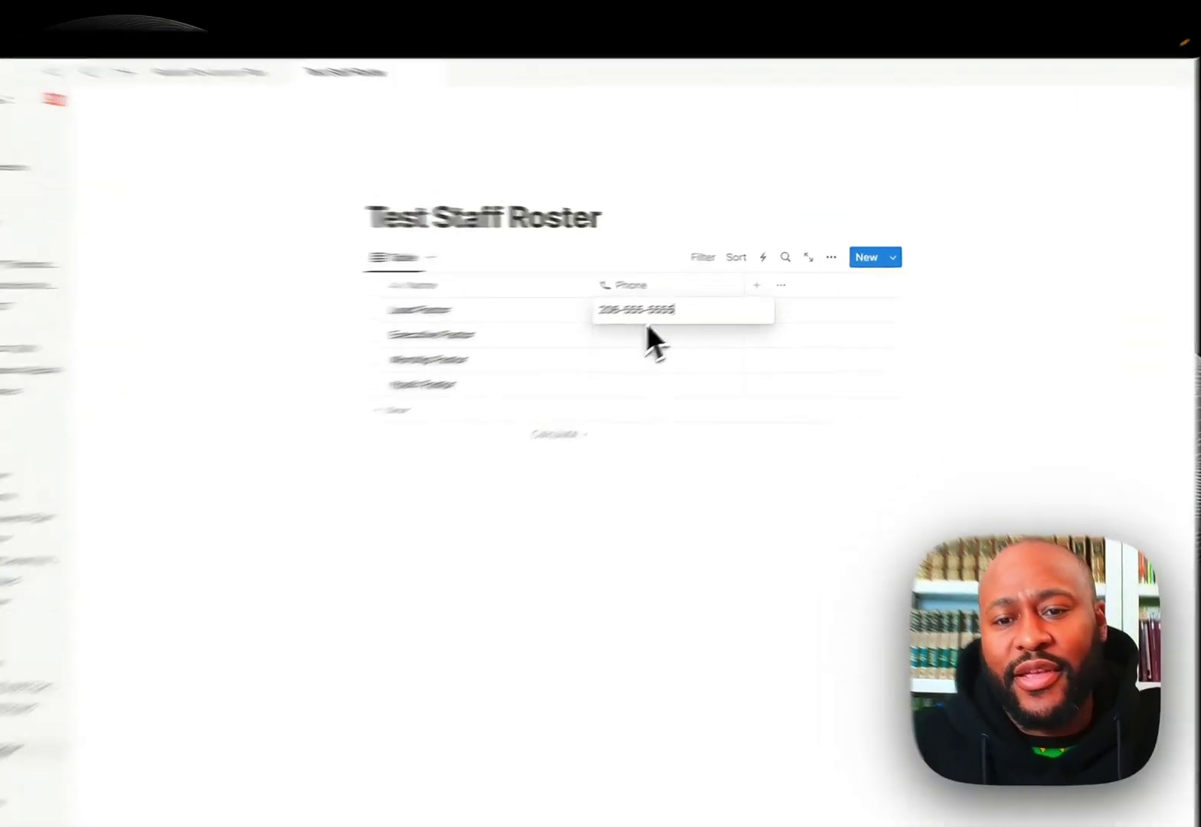
{"action": "key", "text": "Escape"}
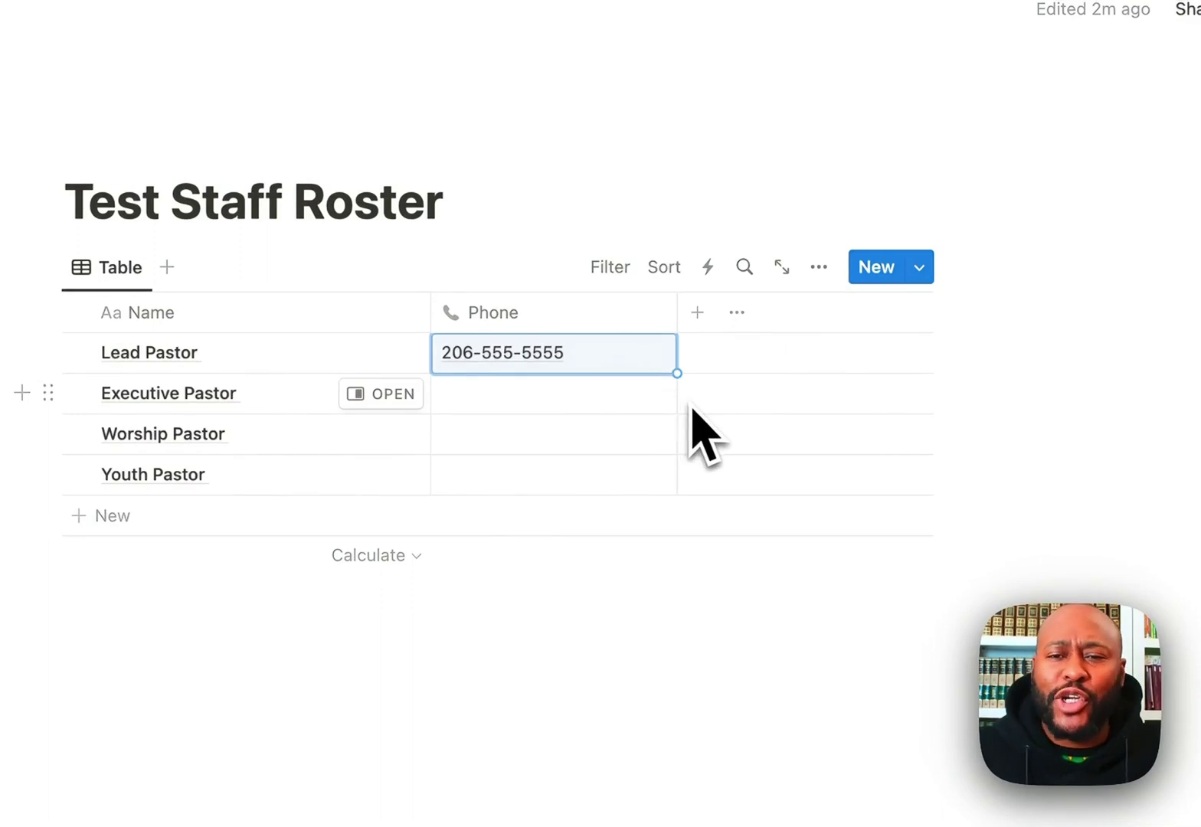
{"action": "left_click_drag", "start_coordinate": [677, 373], "coordinate": [672, 469]}
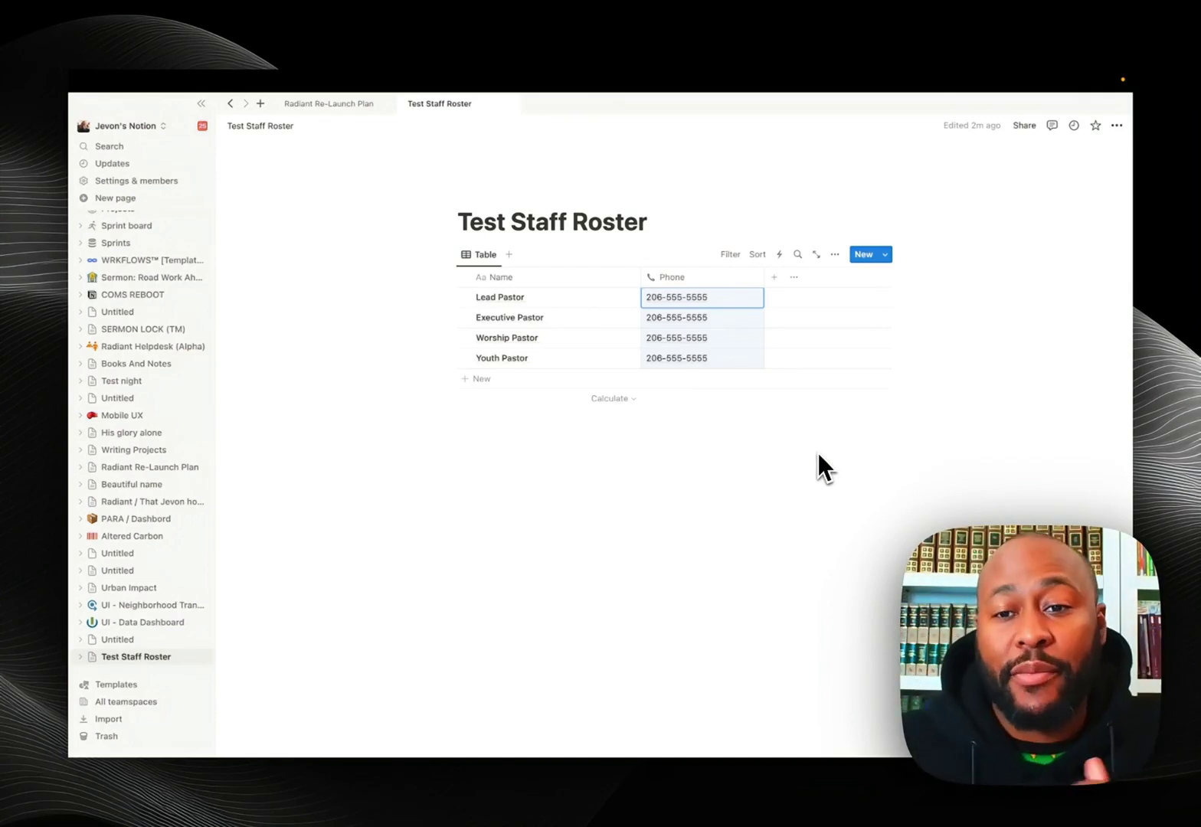
Step: Change the roster view's layout from Table to Gallery
{"action": "left_click", "coordinate": [836, 255]}
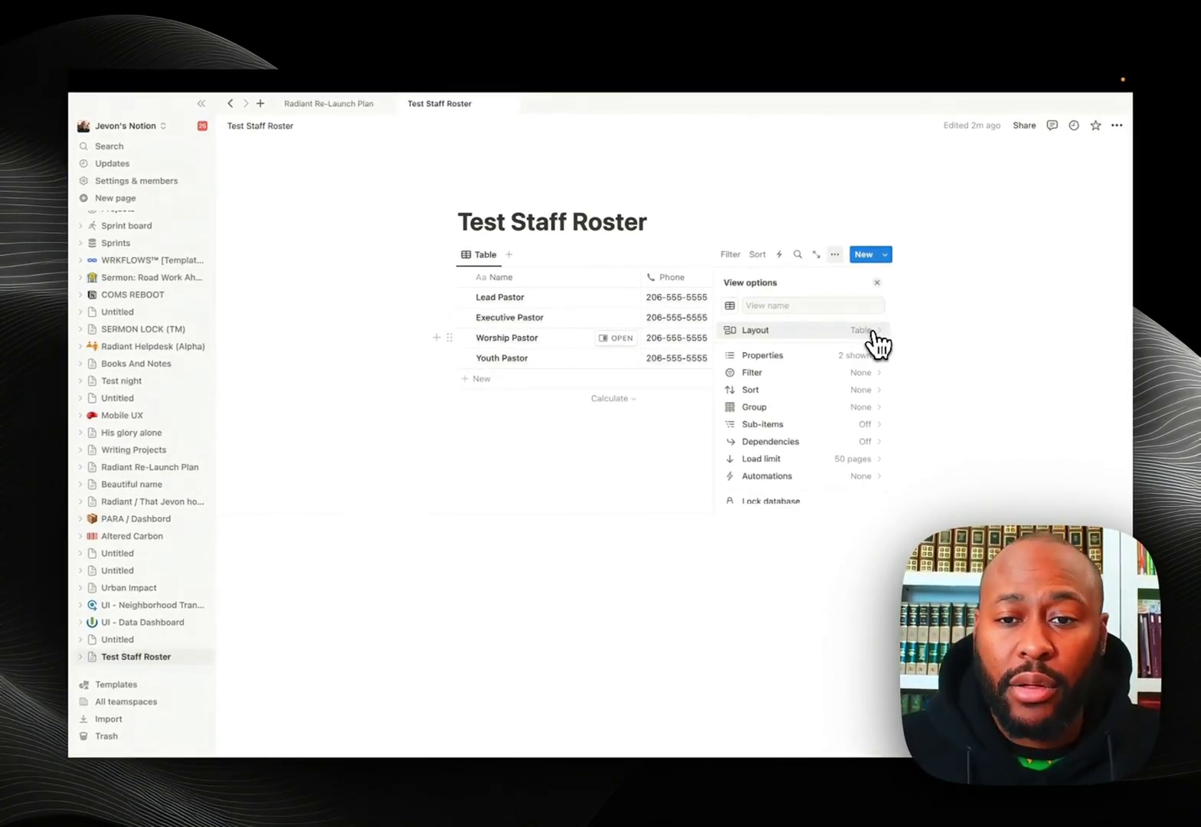
{"action": "left_click", "coordinate": [873, 335]}
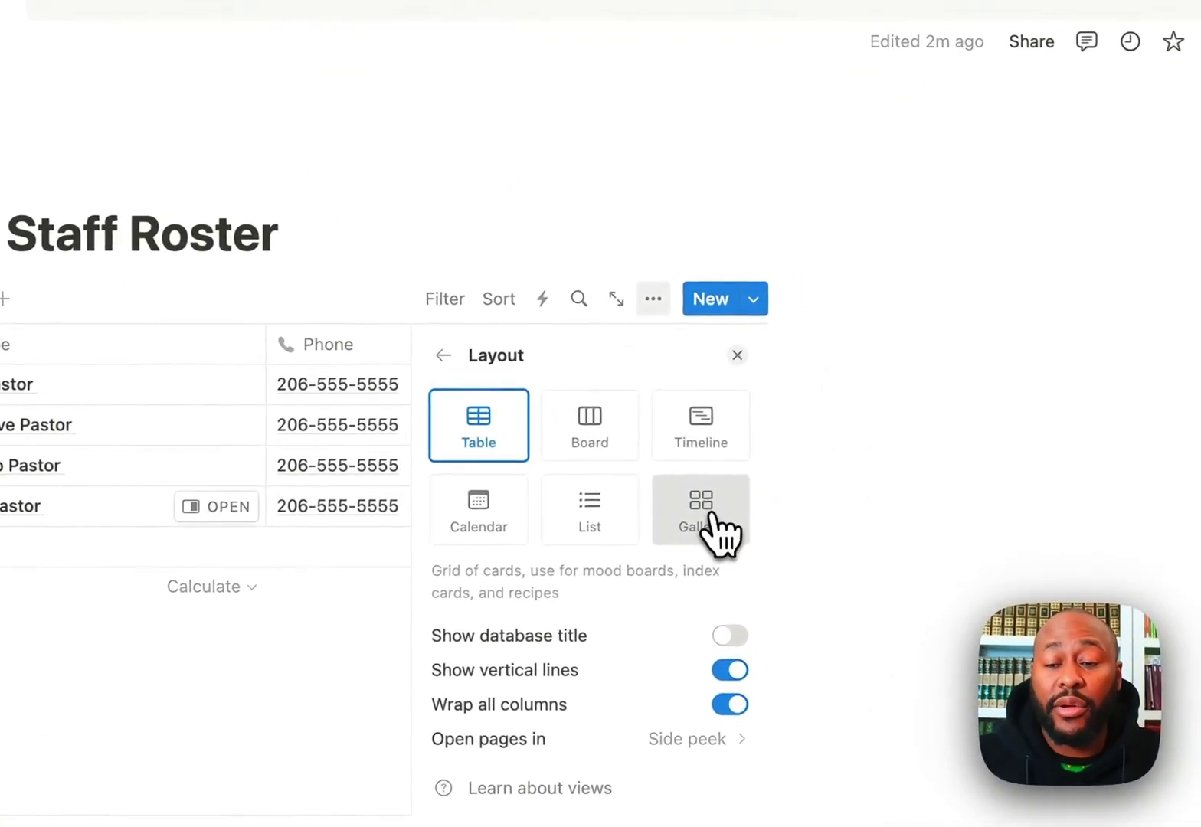
{"action": "left_click", "coordinate": [864, 364]}
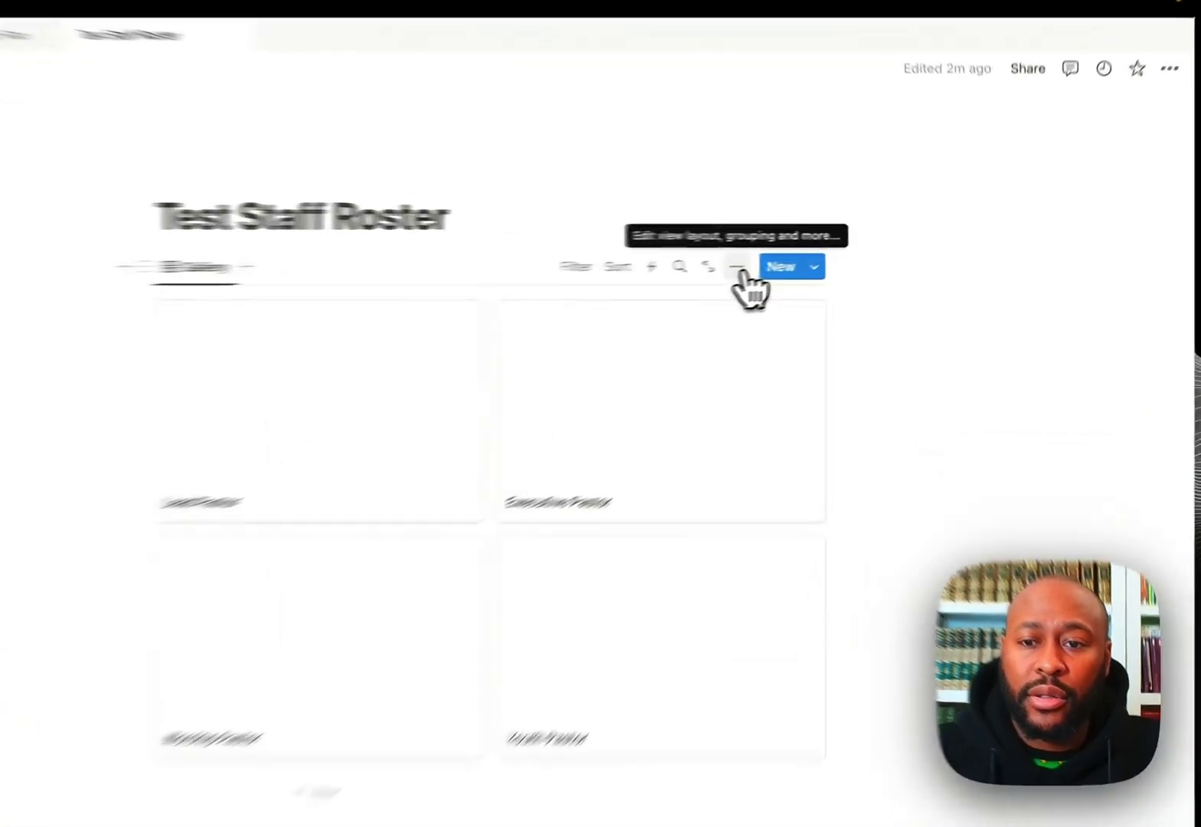
Step: Make the Phone property visible on the gallery cards via the view's Properties settings
{"action": "left_click", "coordinate": [835, 254]}
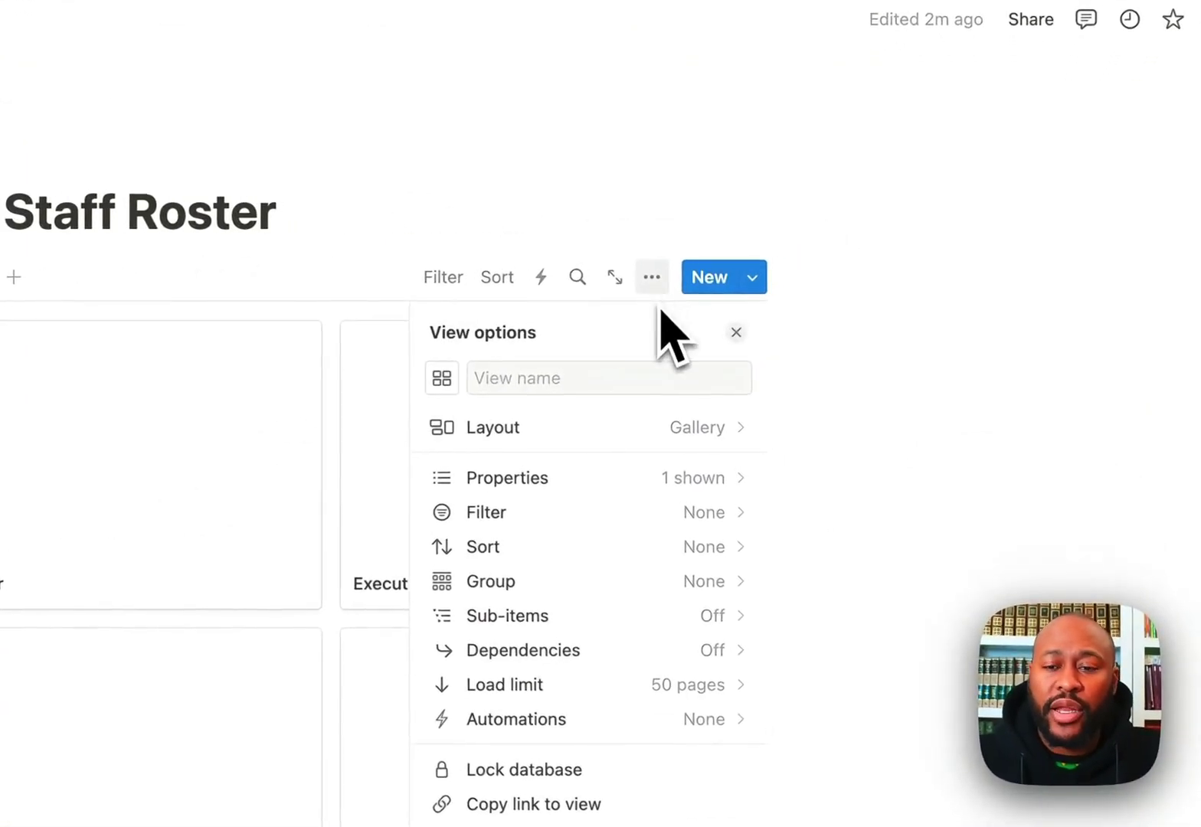
{"action": "left_click", "coordinate": [678, 490]}
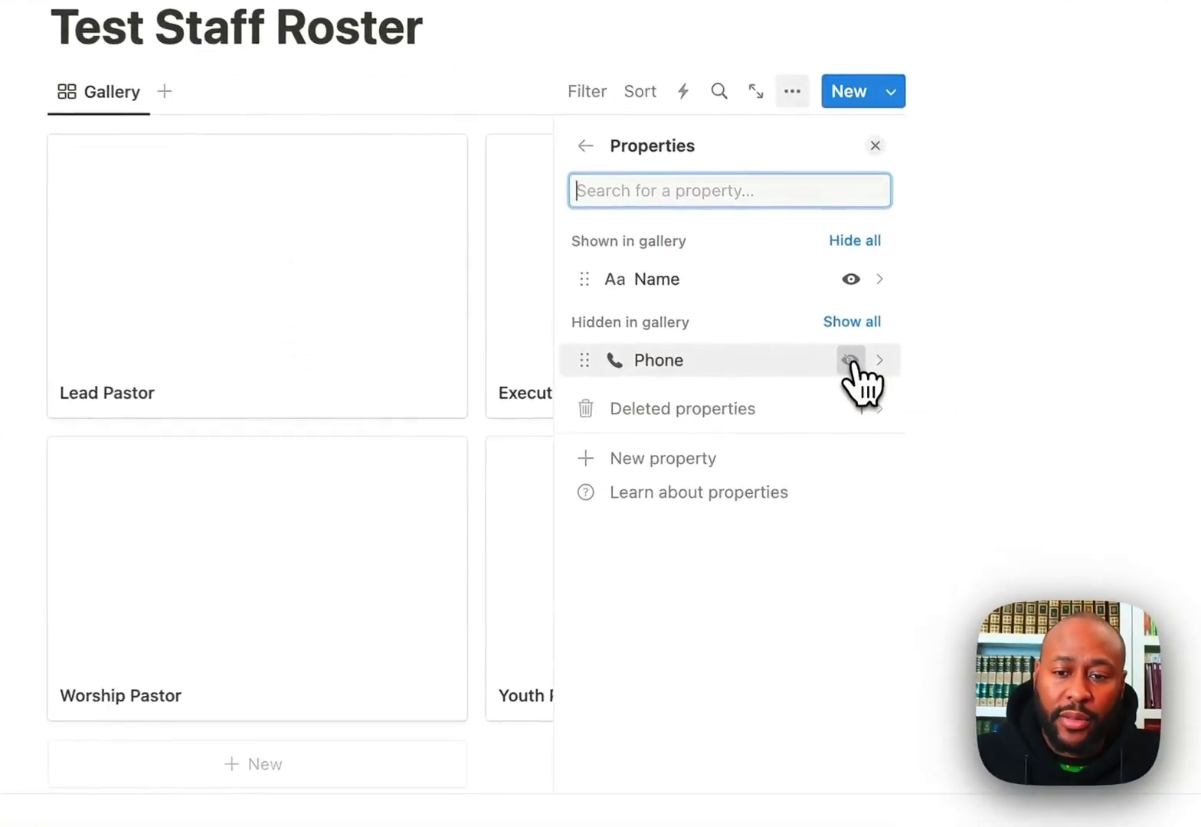
{"action": "left_click", "coordinate": [865, 391]}
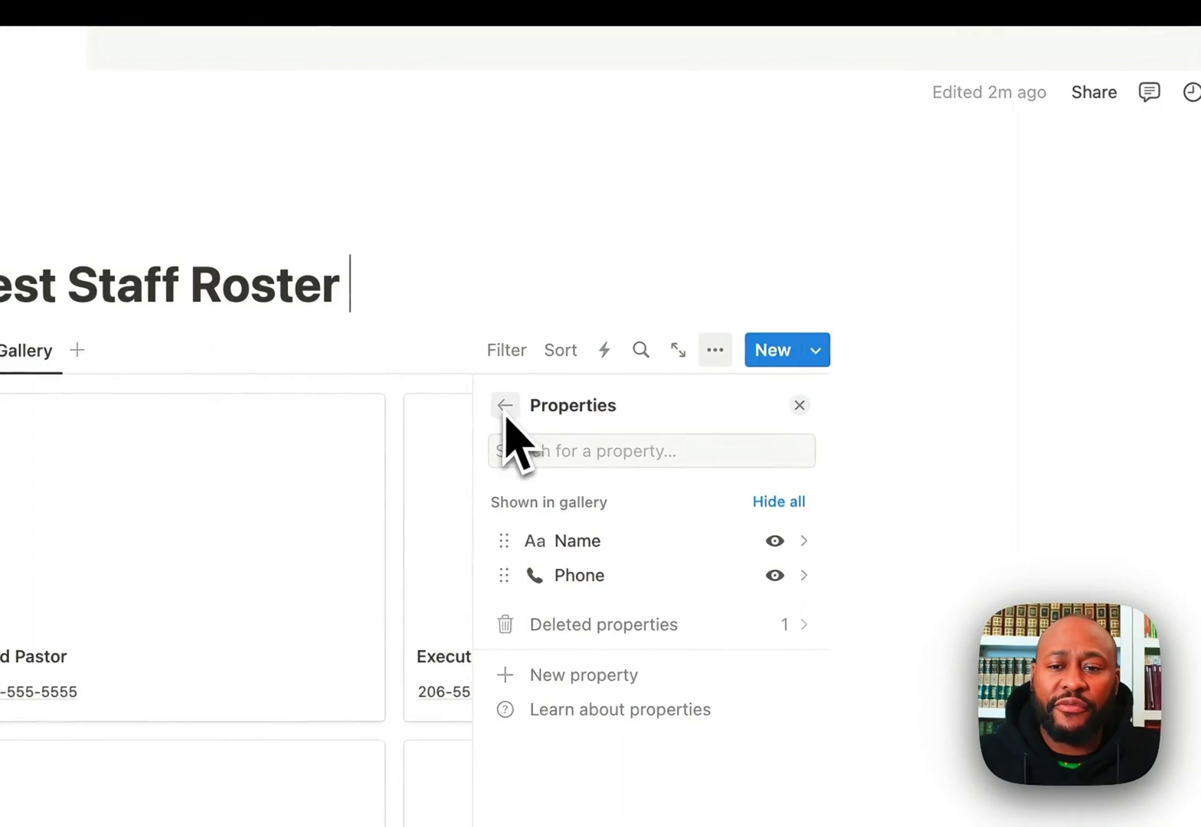
{"action": "left_click", "coordinate": [799, 405]}
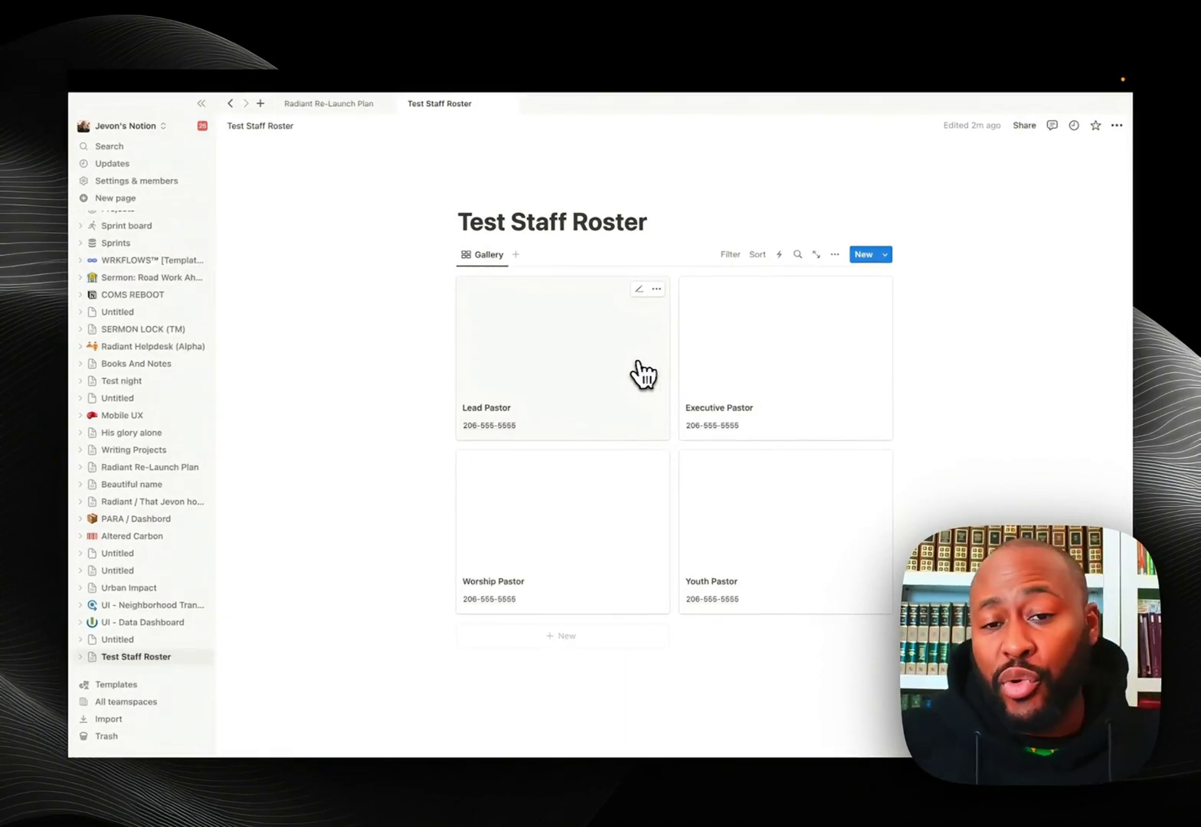
Step: Open the Lead Pastor page and add a default cover to it
{"action": "left_click", "coordinate": [621, 376]}
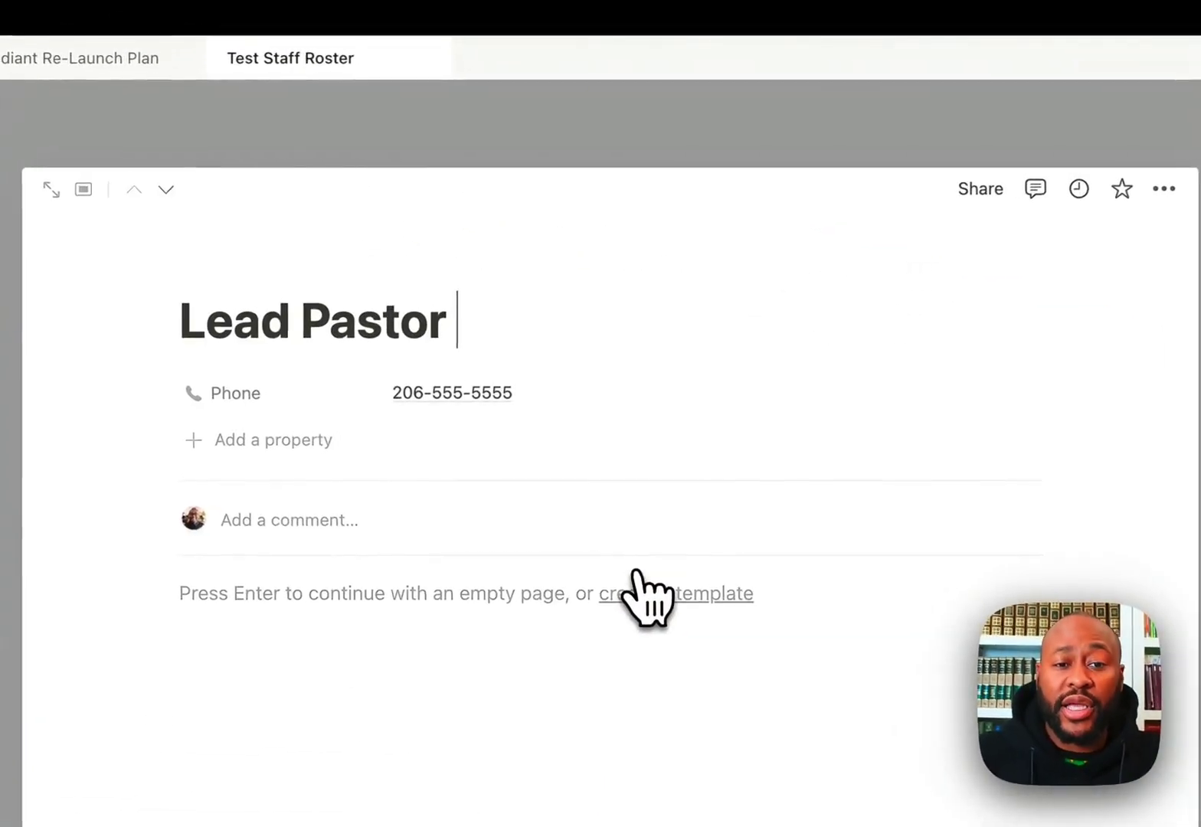
{"action": "mouse_move", "coordinate": [563, 416]}
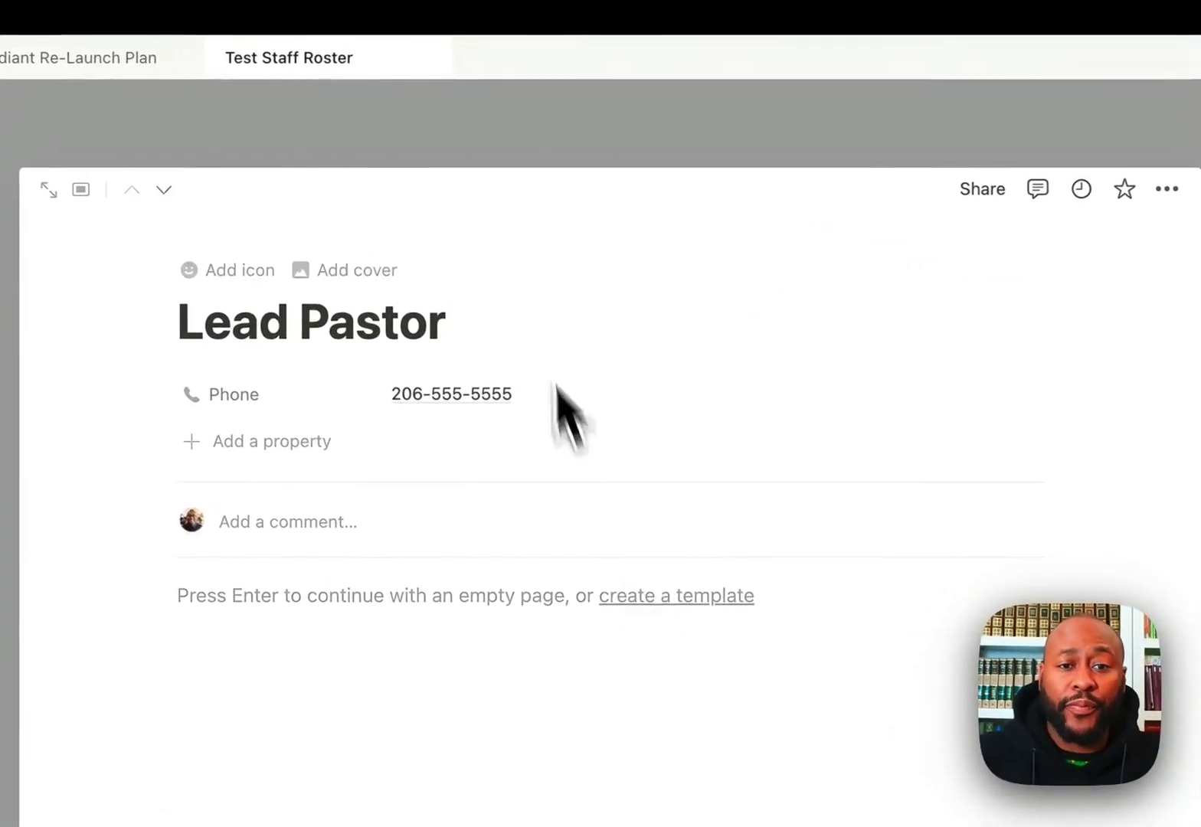
{"action": "left_click", "coordinate": [348, 285]}
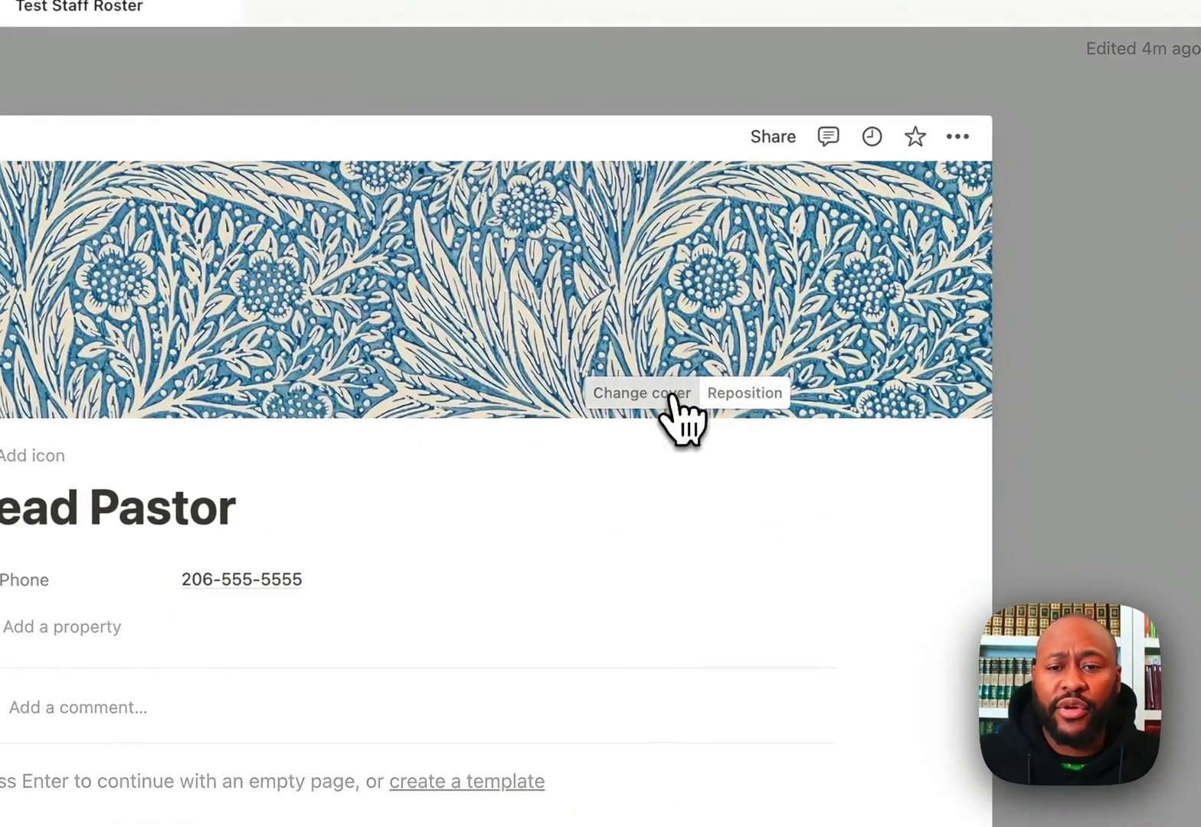
Step: Search Unsplash cover photos for 'football'
{"action": "left_click", "coordinate": [673, 396]}
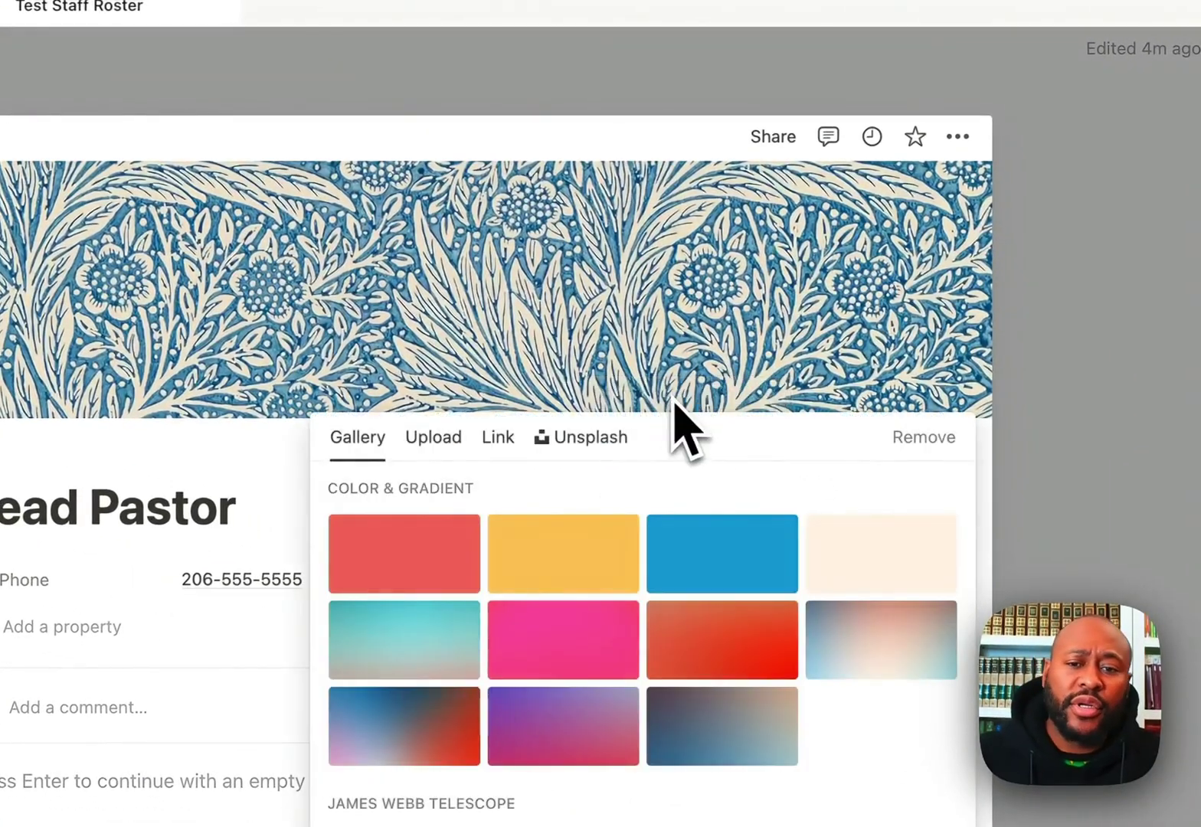
{"action": "left_click", "coordinate": [587, 441]}
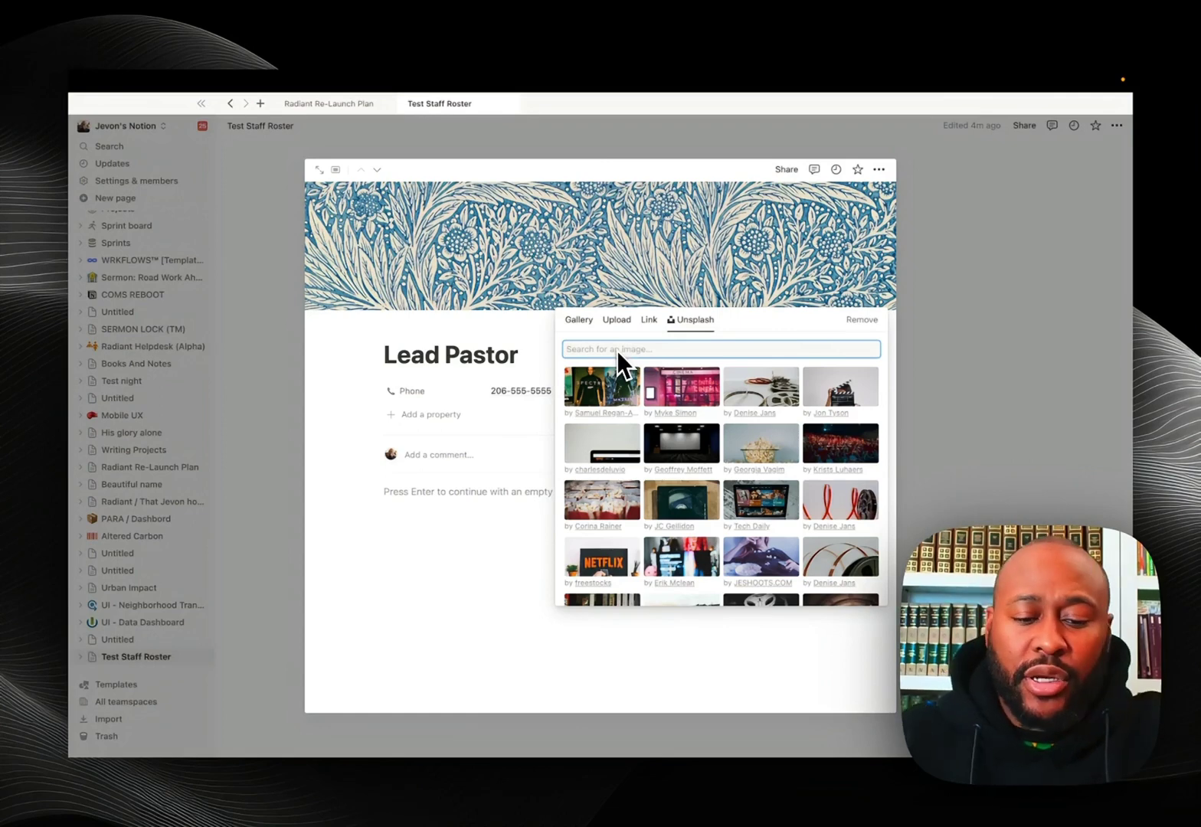
{"action": "type", "text": "foo"}
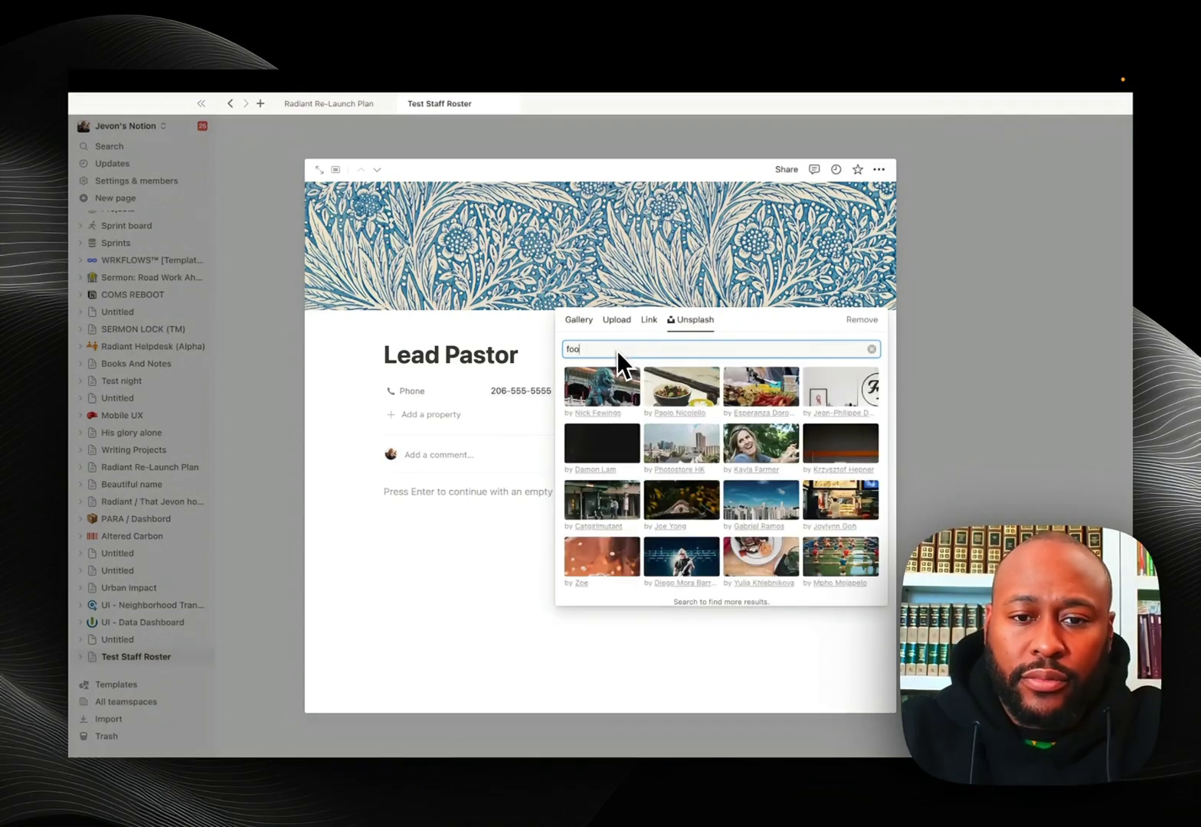
{"action": "type", "text": "t"}
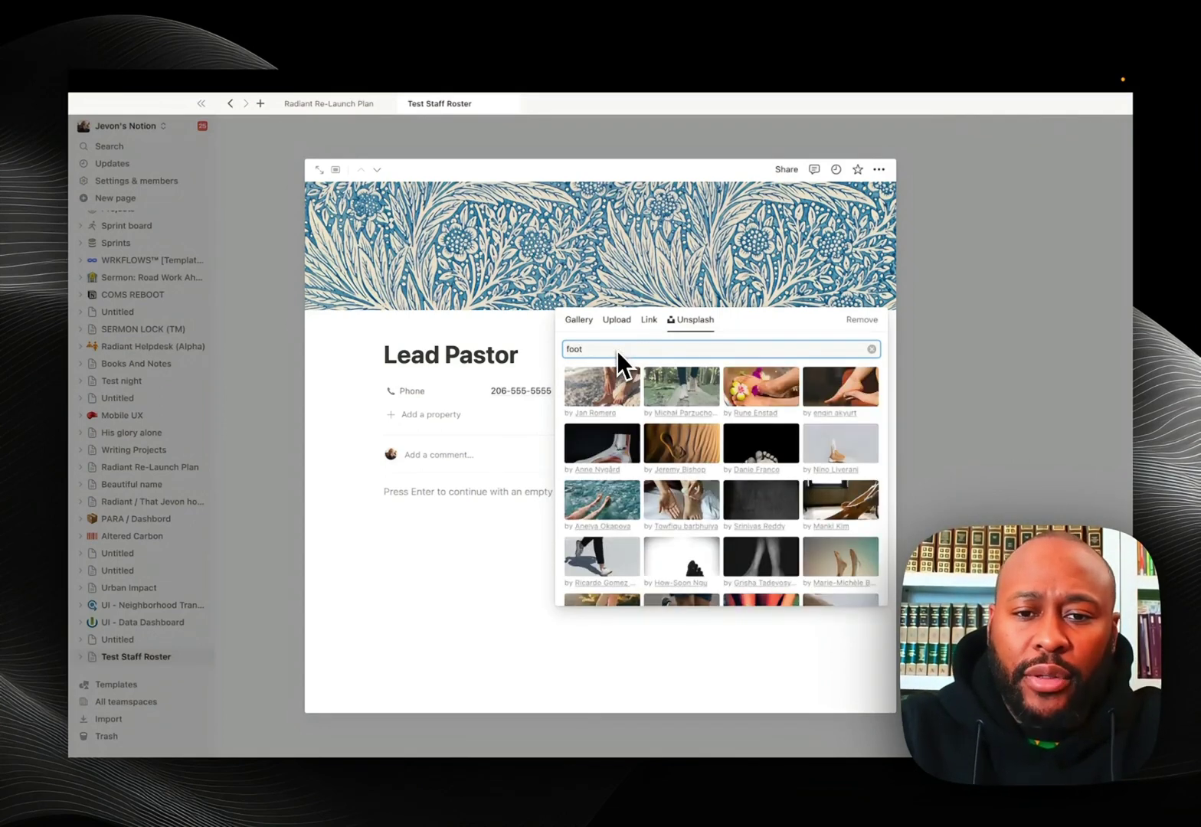
{"action": "type", "text": "bs"}
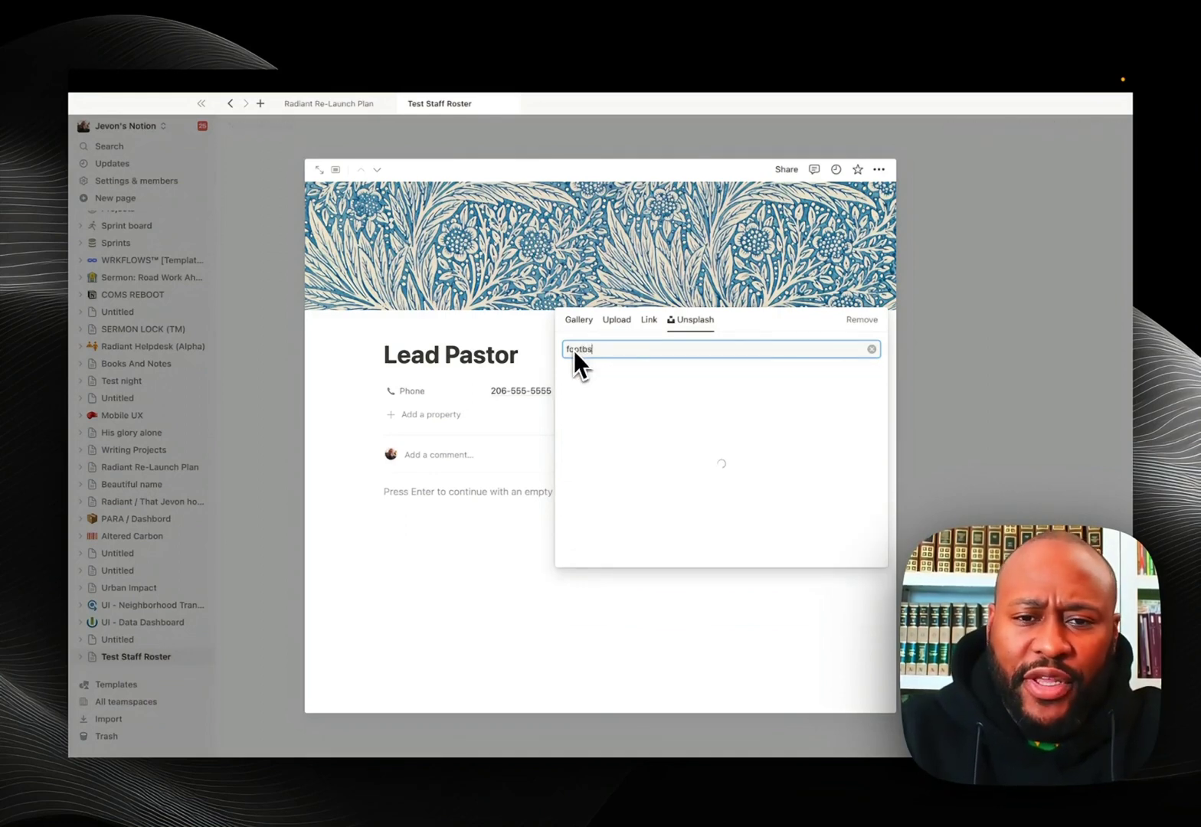
{"action": "key", "text": "BackSpace"}
{"action": "type", "text": "al"}
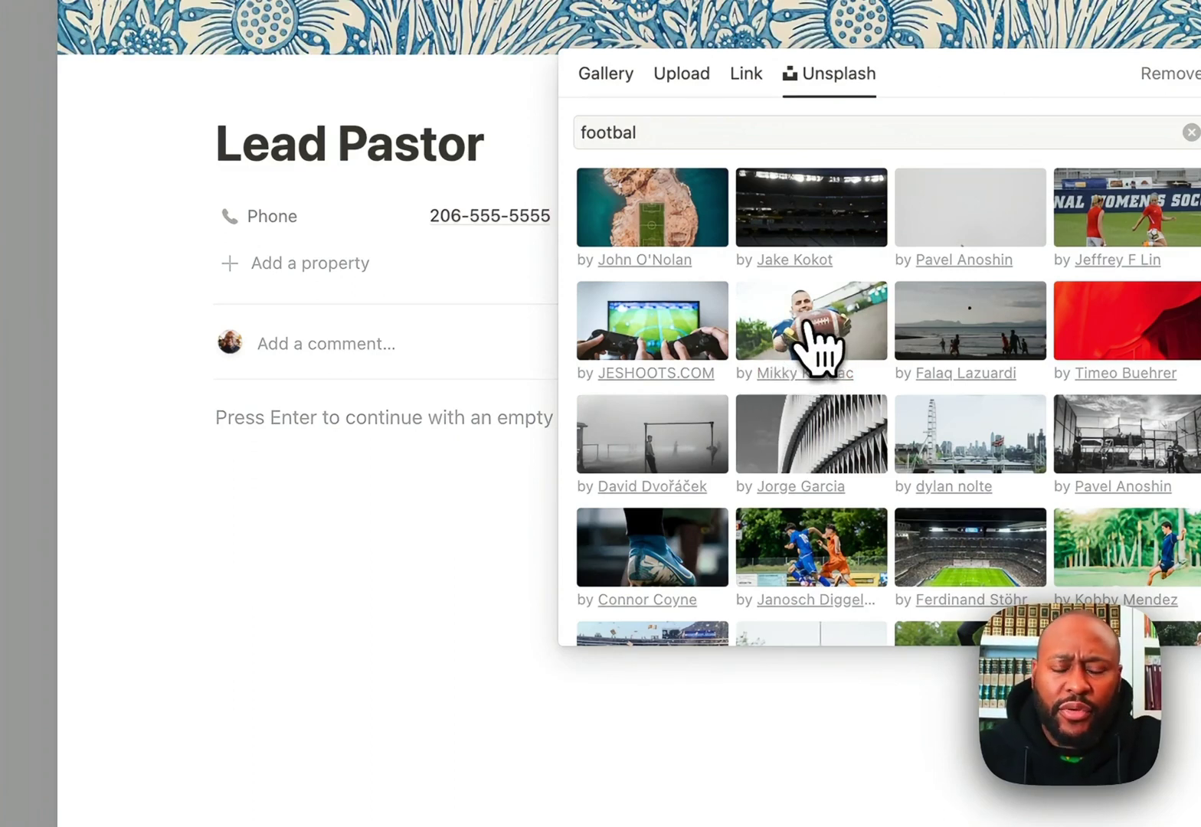
Step: Set the football player photo as Lead Pastor's cover, repositioned to show the player's face
{"action": "left_click", "coordinate": [811, 344]}
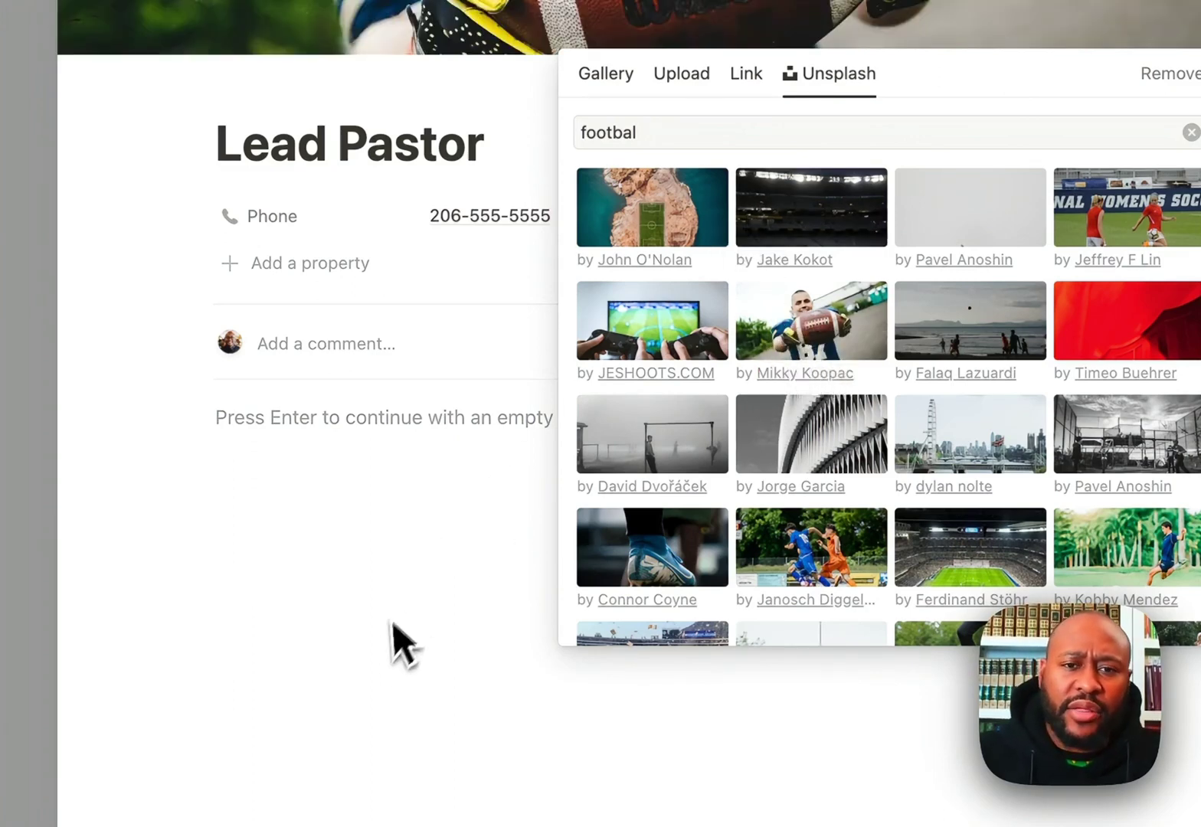
{"action": "left_click", "coordinate": [397, 643]}
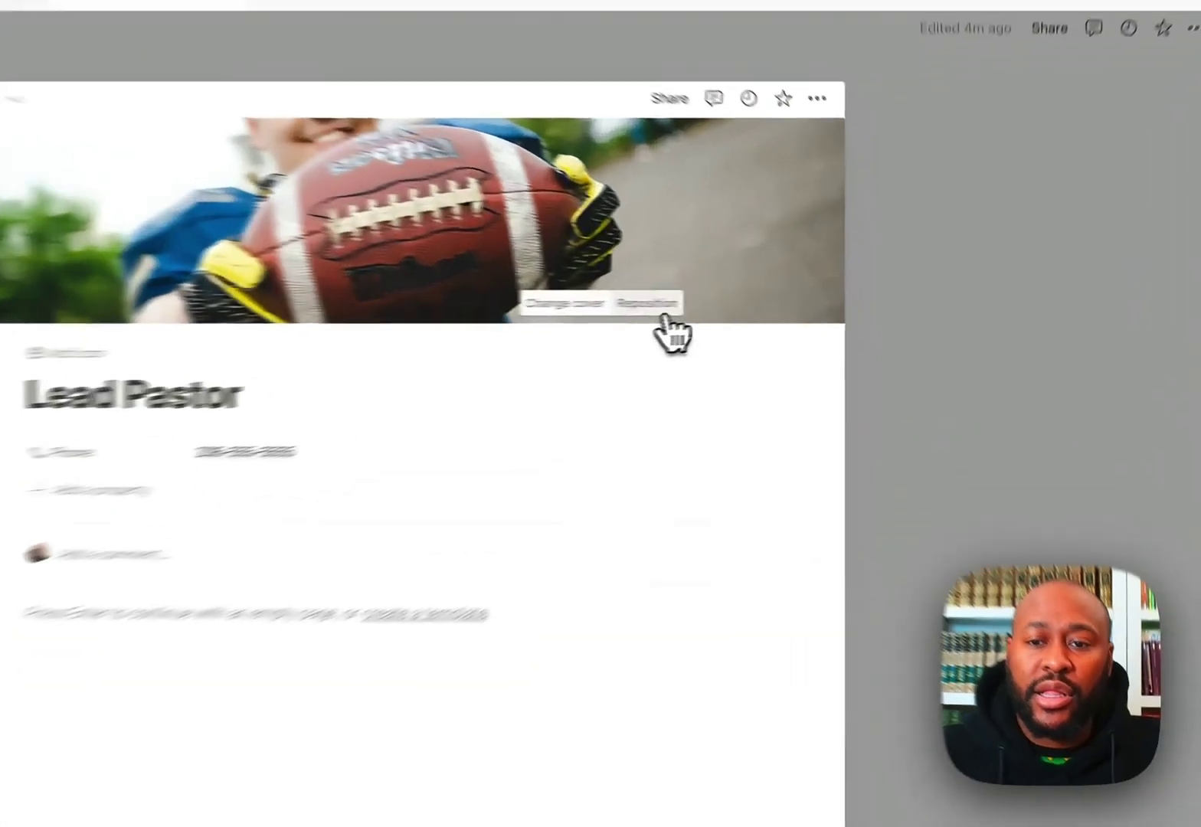
{"action": "left_click", "coordinate": [772, 298]}
{"action": "left_click_drag", "start_coordinate": [371, 216], "coordinate": [349, 389]}
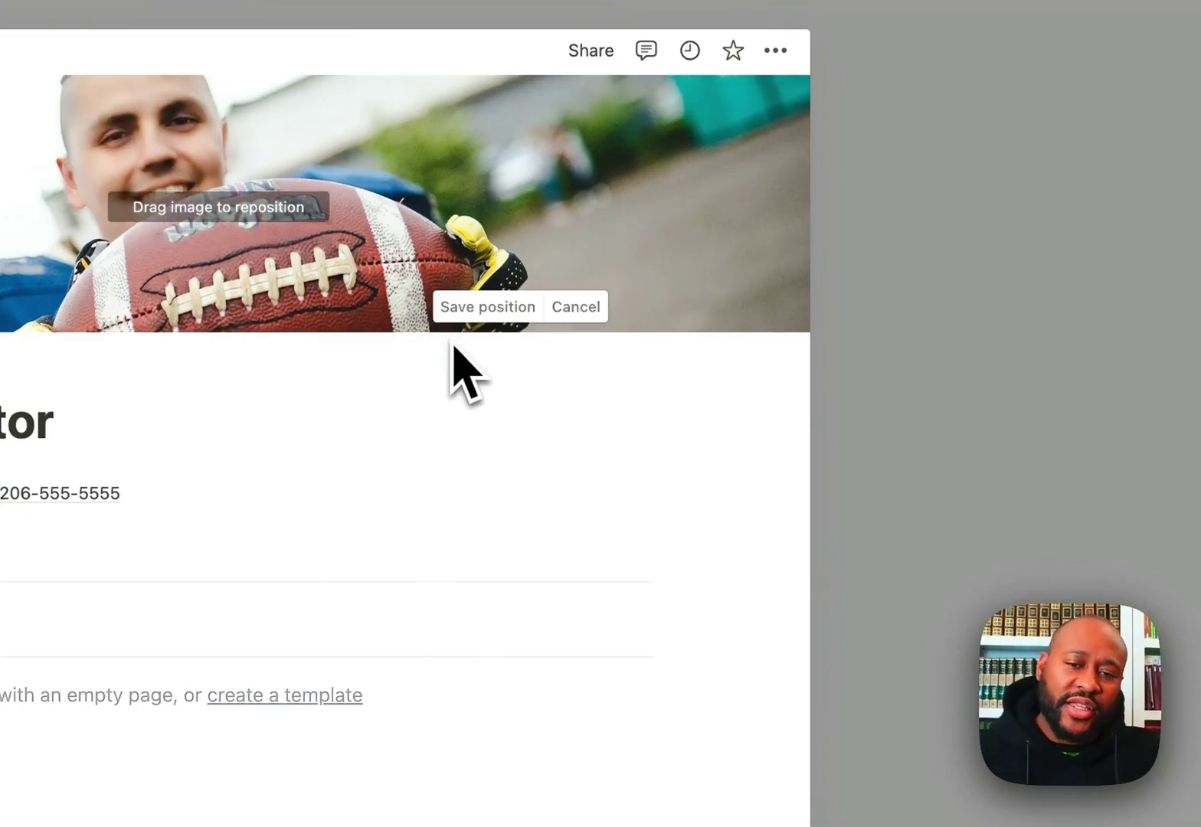
{"action": "left_click", "coordinate": [482, 312]}
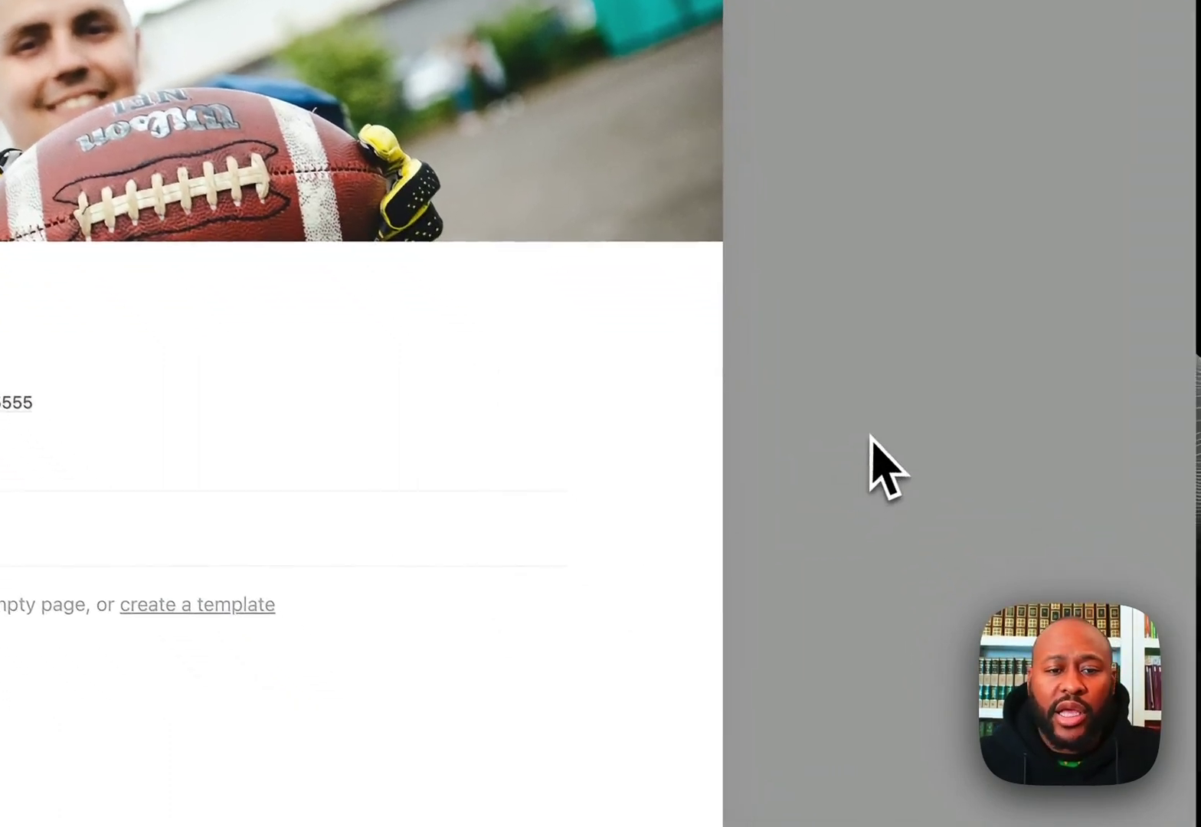
Step: Return to the gallery, open Executive Pastor and add a cover
{"action": "left_click", "coordinate": [996, 590]}
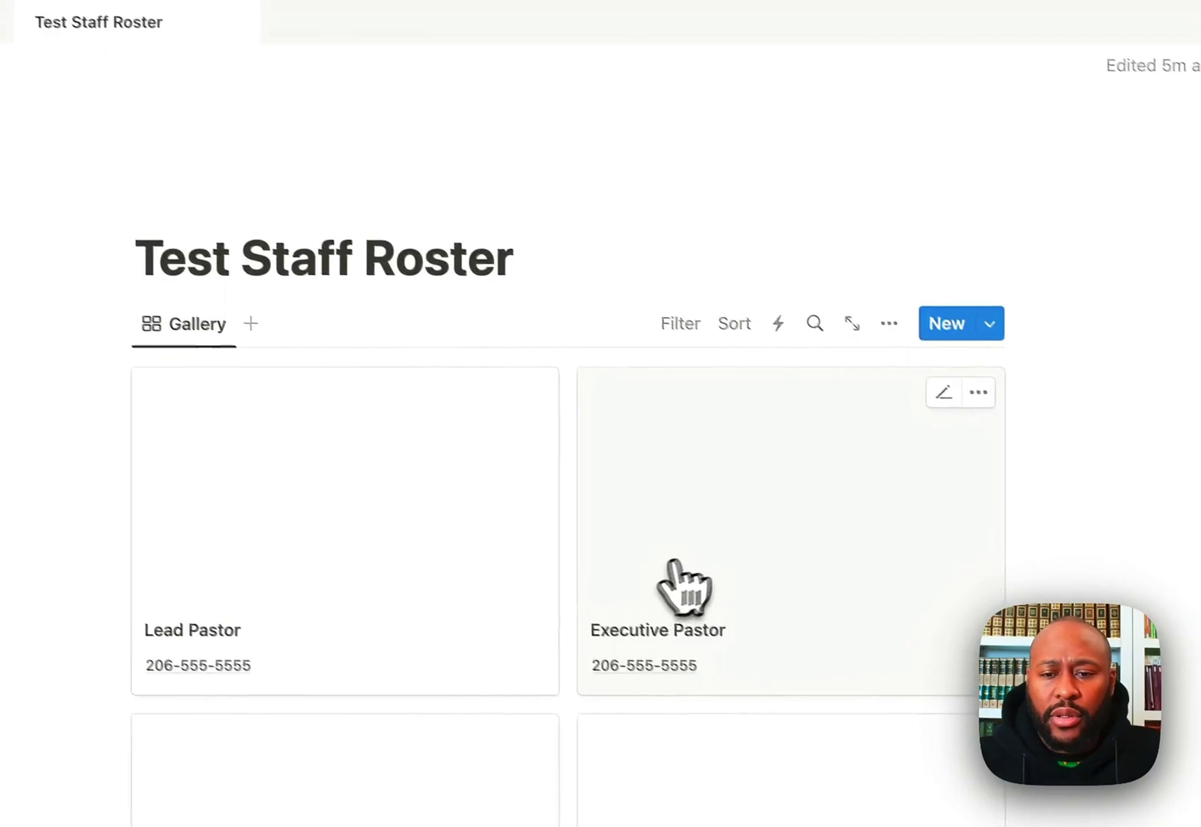
{"action": "left_click", "coordinate": [389, 391]}
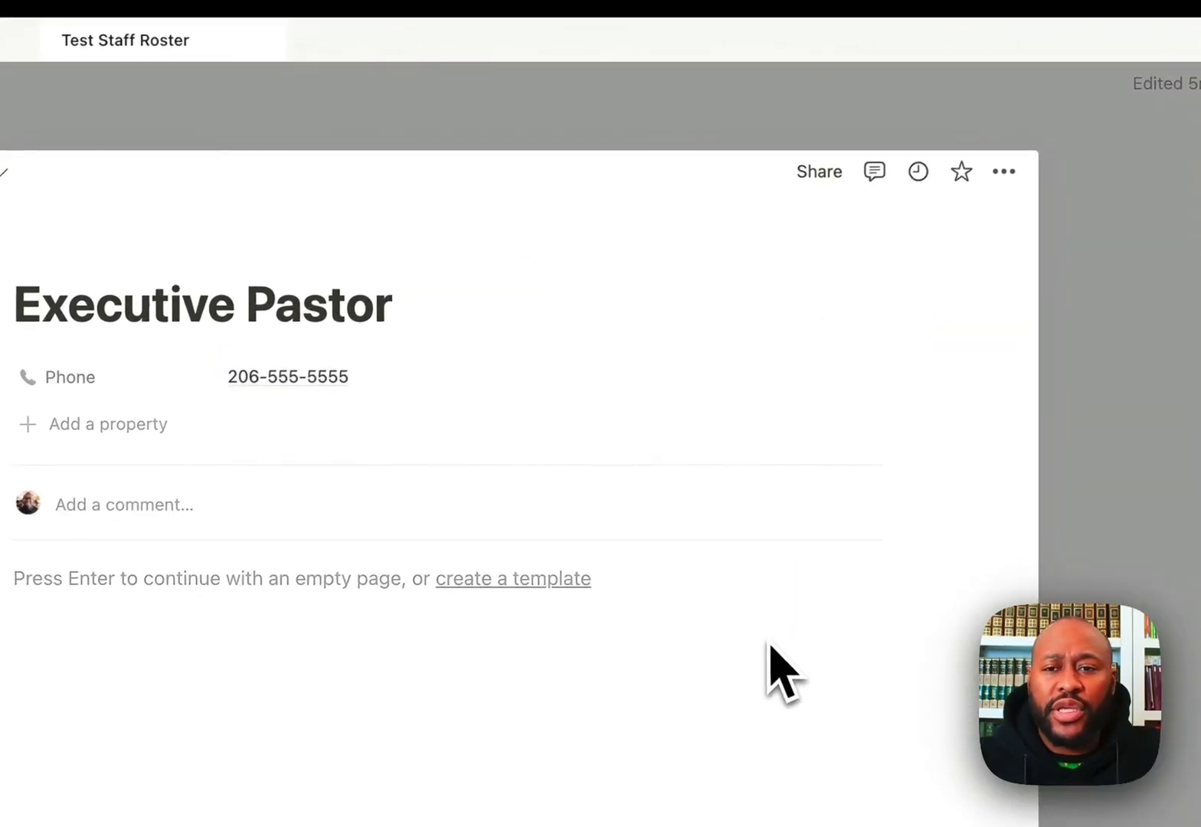
{"action": "left_click", "coordinate": [335, 337]}
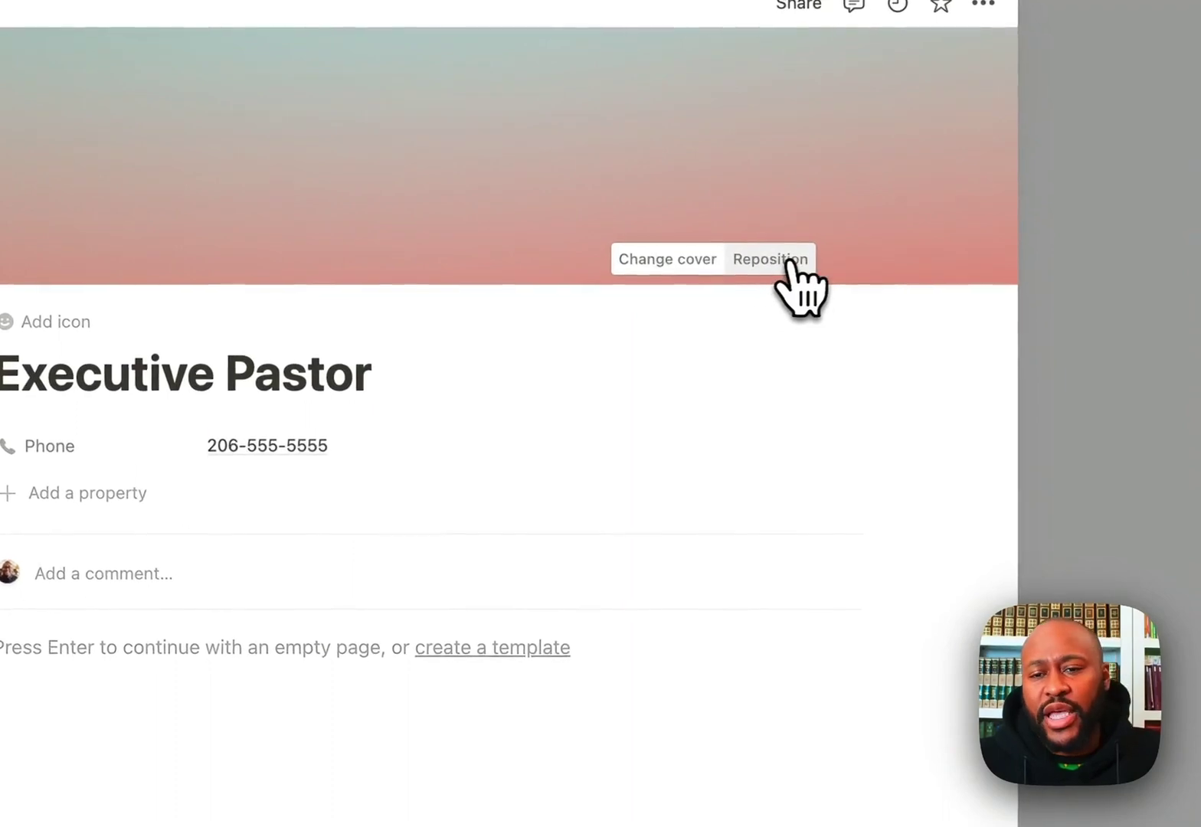
Step: Replace Executive Pastor's cover with the Unsplash 'excel' laptop analytics photo
{"action": "left_click", "coordinate": [674, 260]}
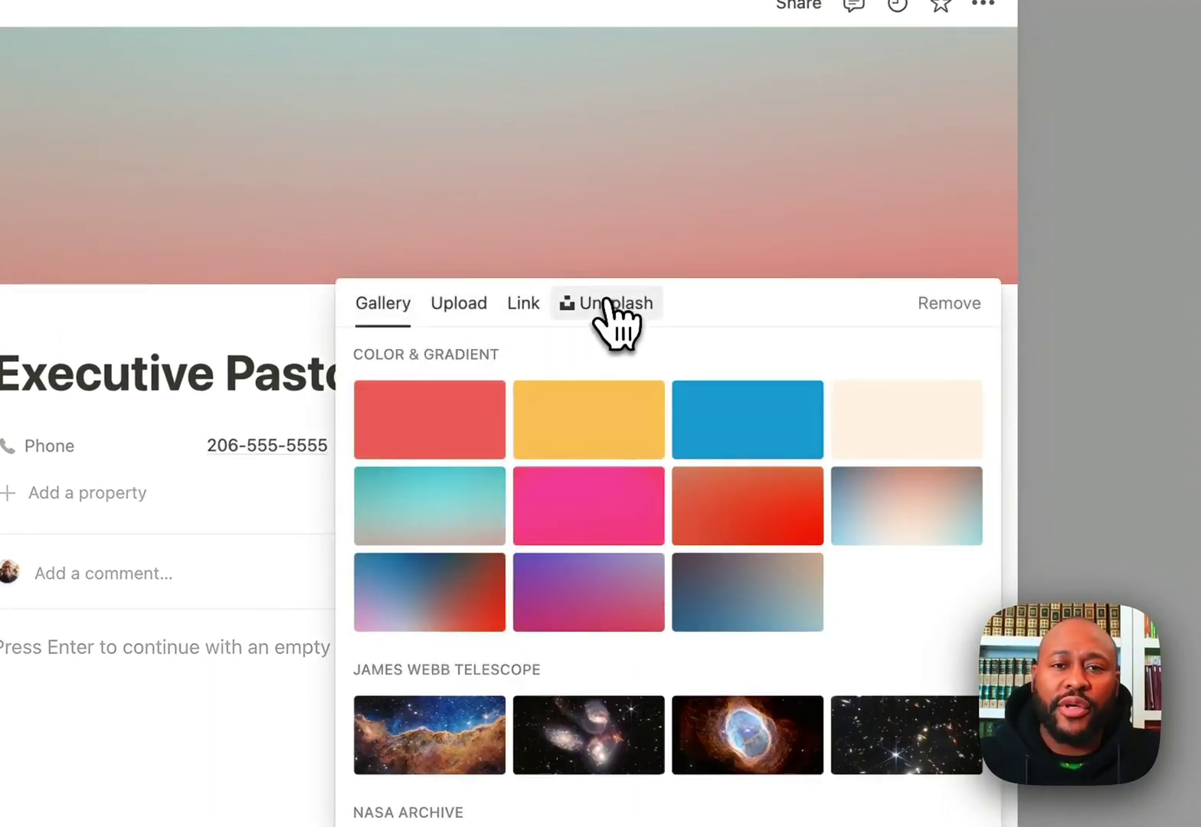
{"action": "left_click", "coordinate": [615, 307]}
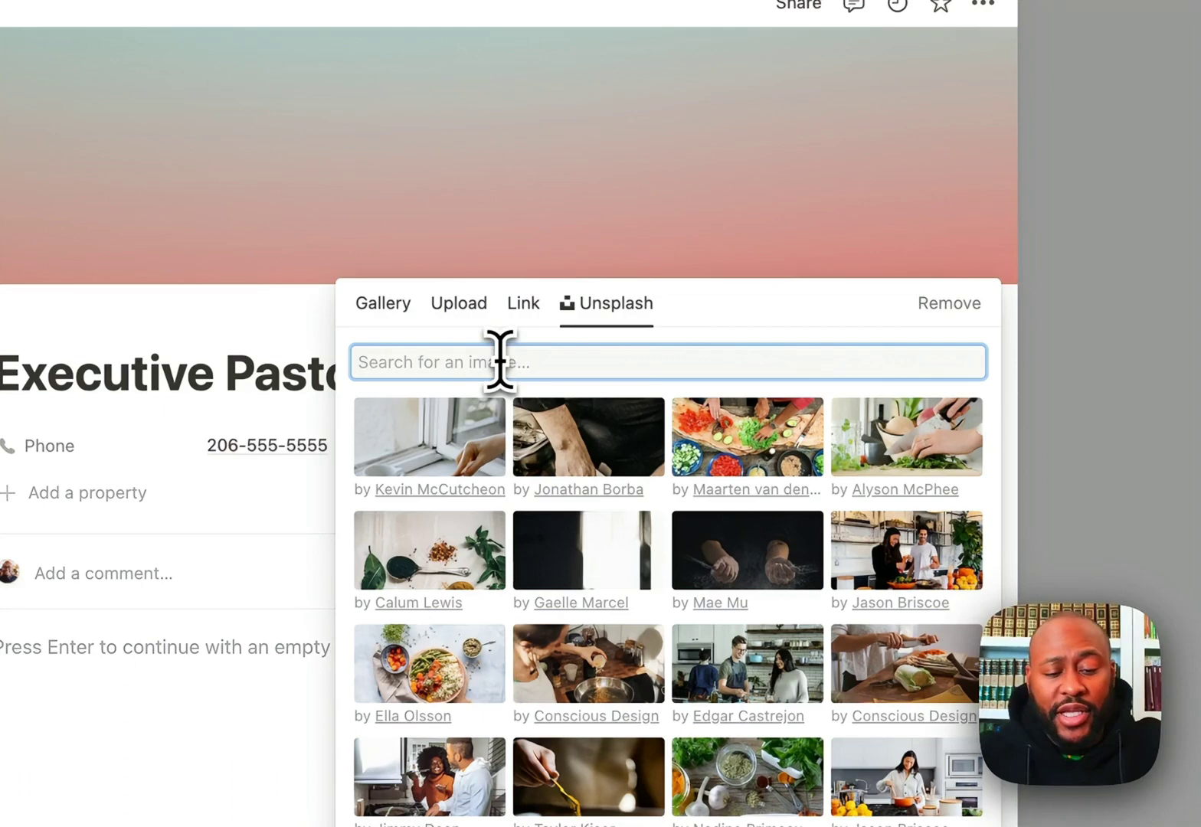
{"action": "type", "text": "excel"}
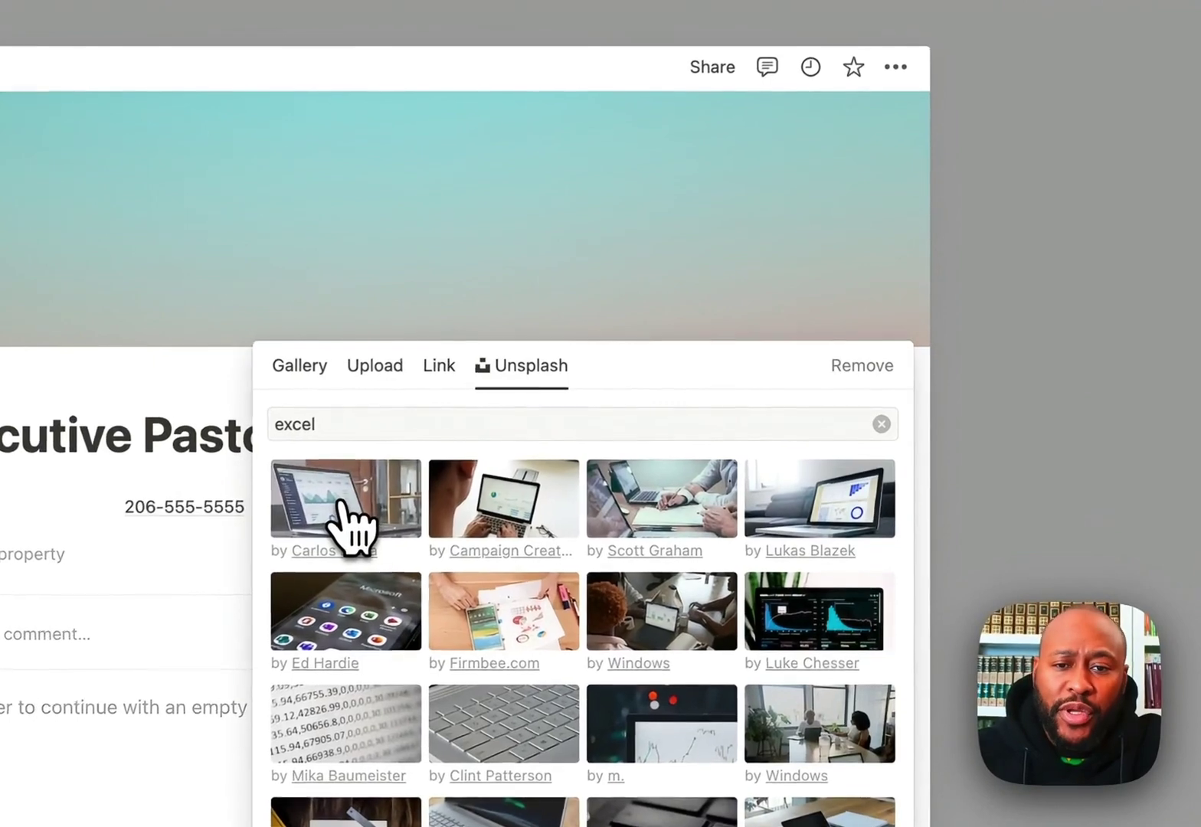
{"action": "left_click", "coordinate": [373, 490]}
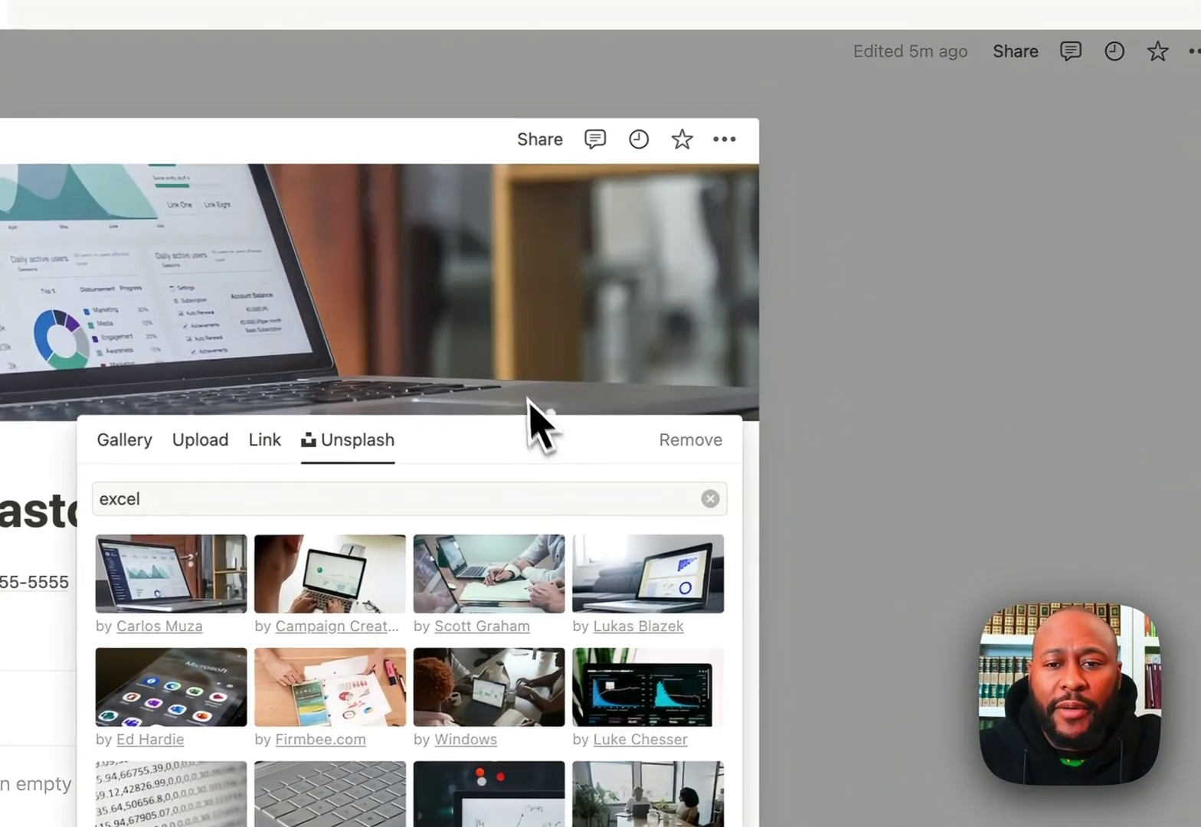
{"action": "left_click", "coordinate": [572, 376]}
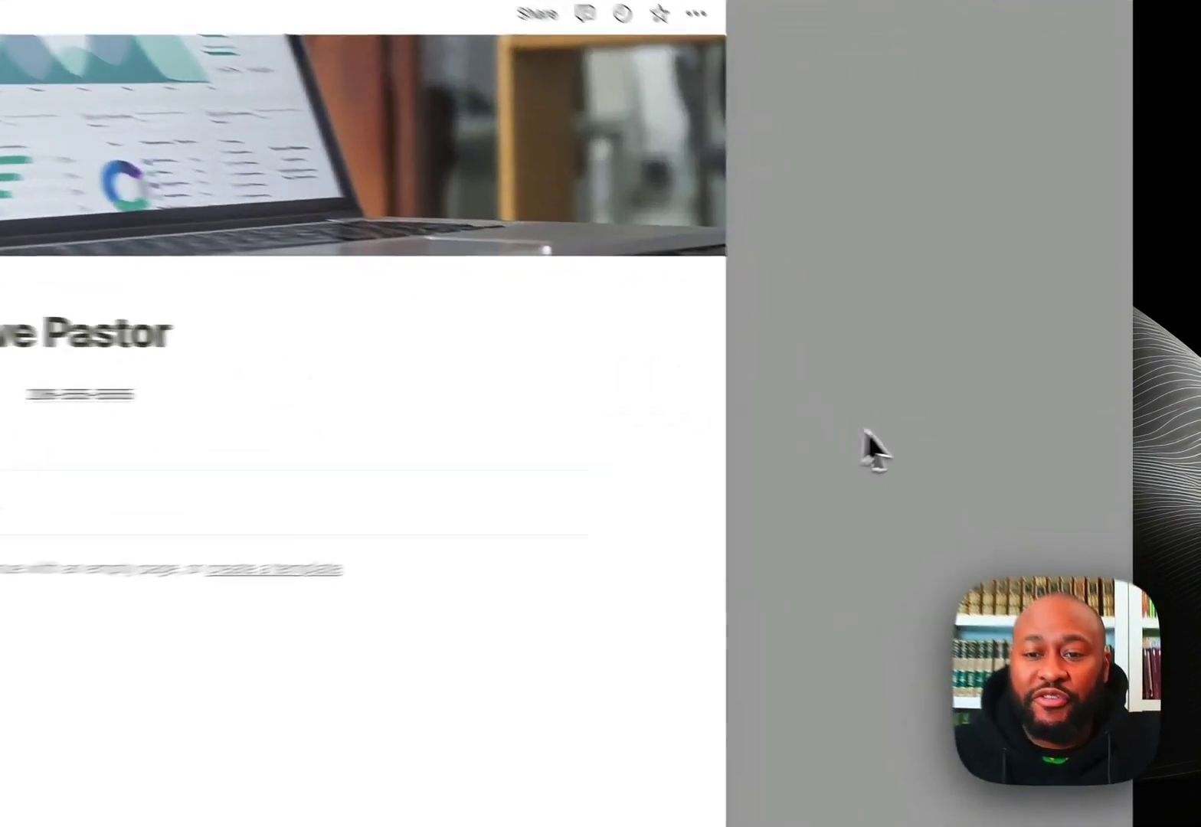
Step: Return to the gallery, open Worship Pastor and add a cover
{"action": "left_click", "coordinate": [978, 418]}
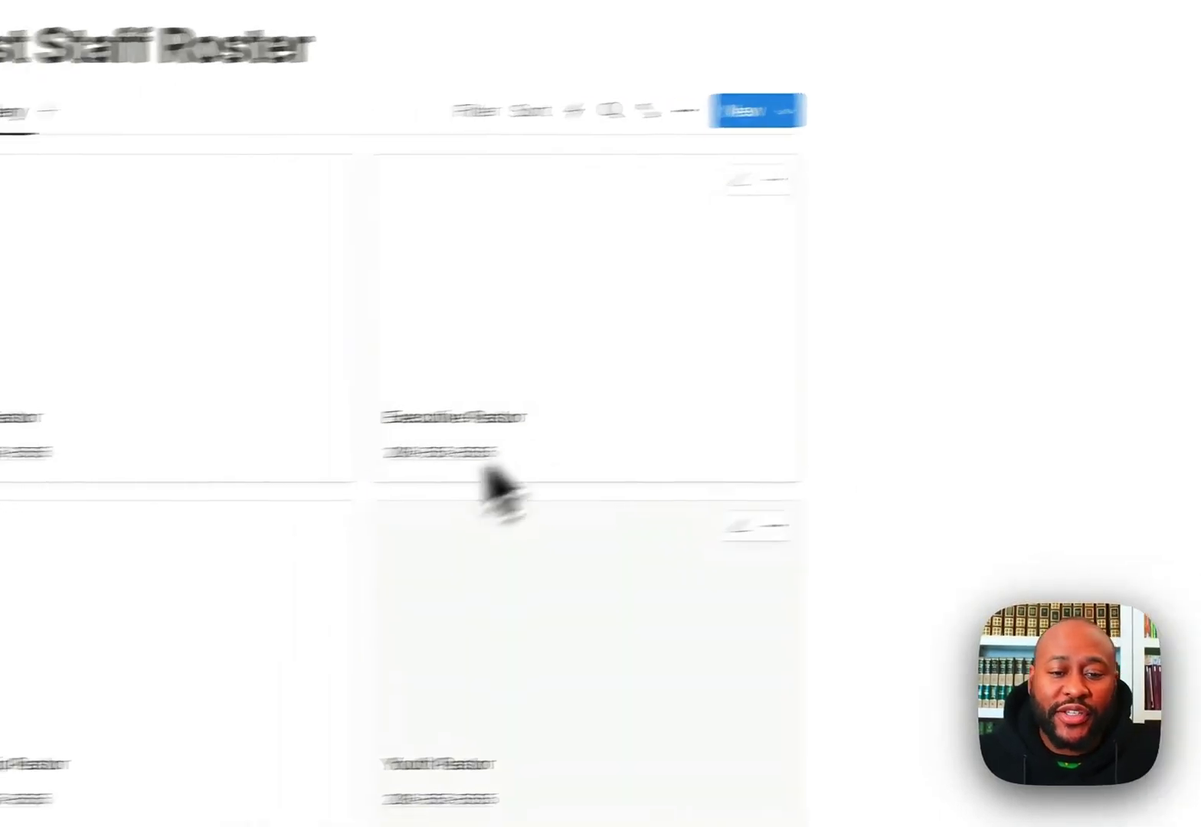
{"action": "left_click", "coordinate": [198, 701]}
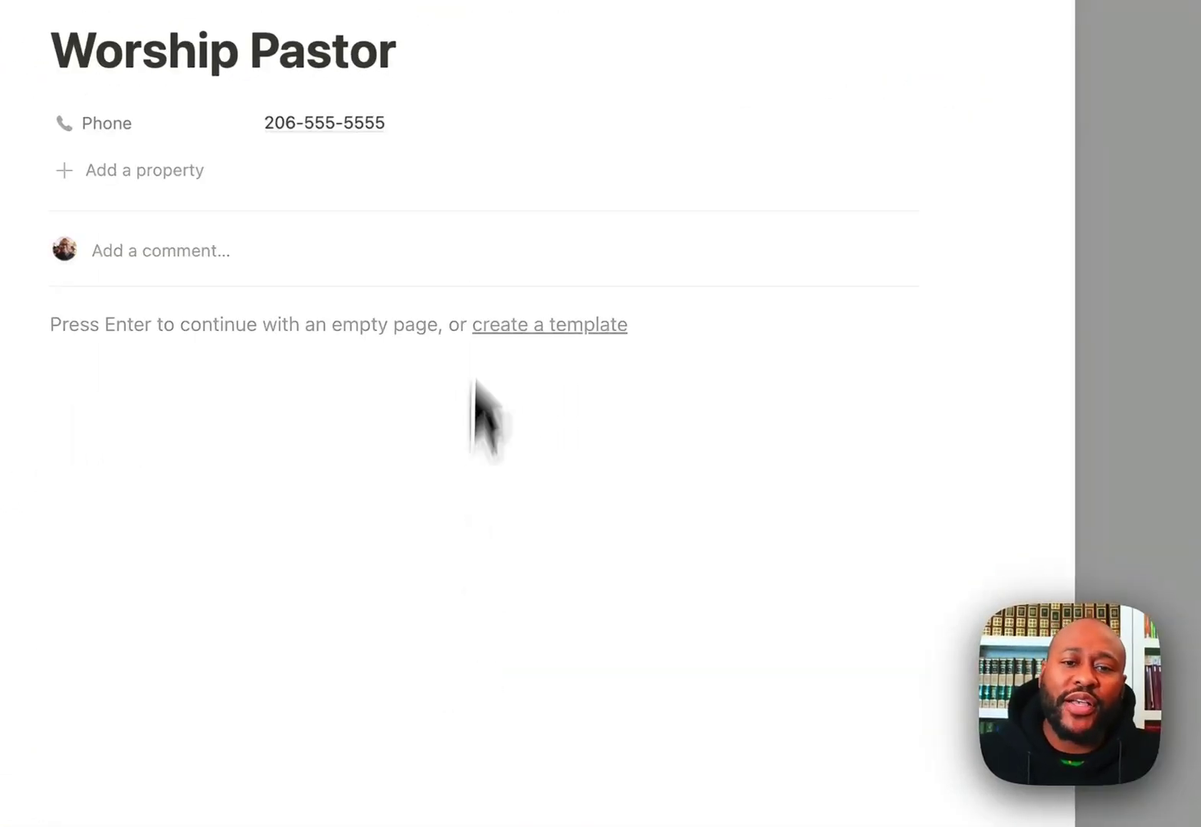
{"action": "left_click", "coordinate": [405, 325]}
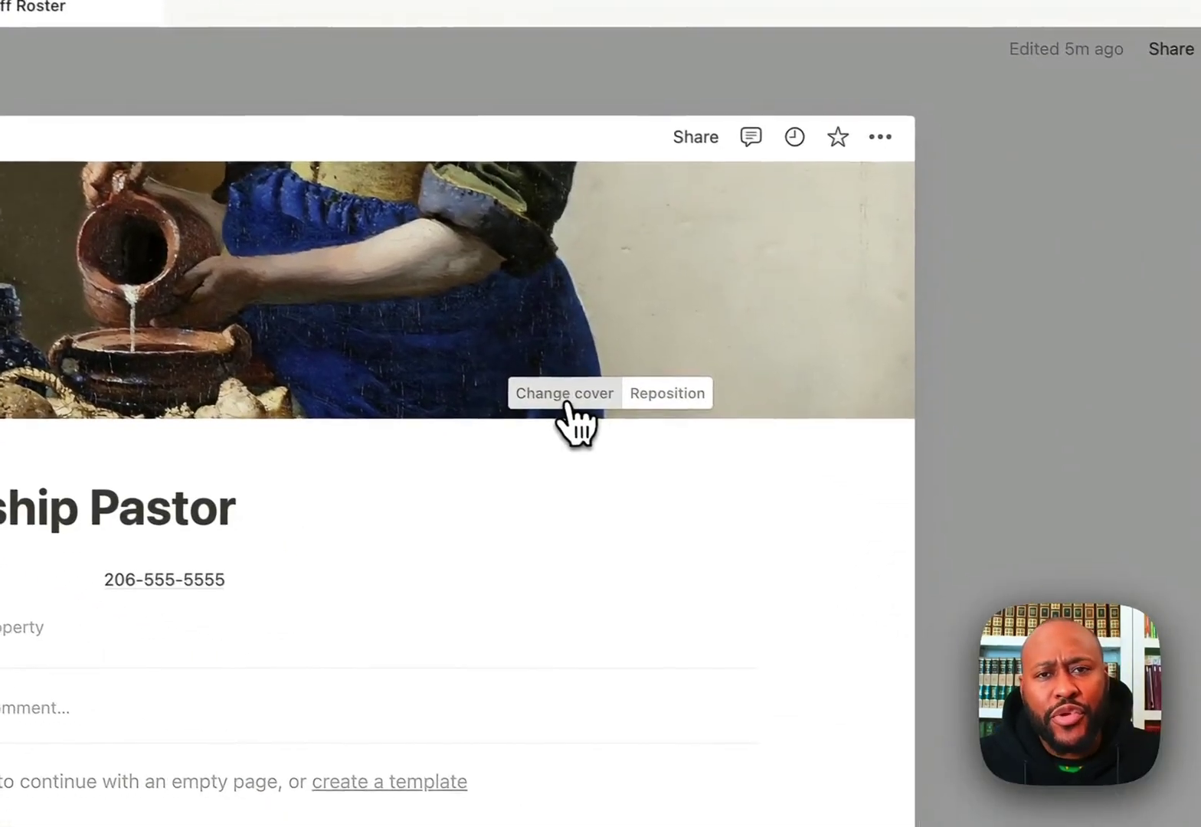
Step: Set an Unsplash guitar photo as Worship Pastor's cover, then open Youth Pastor
{"action": "left_click", "coordinate": [823, 512]}
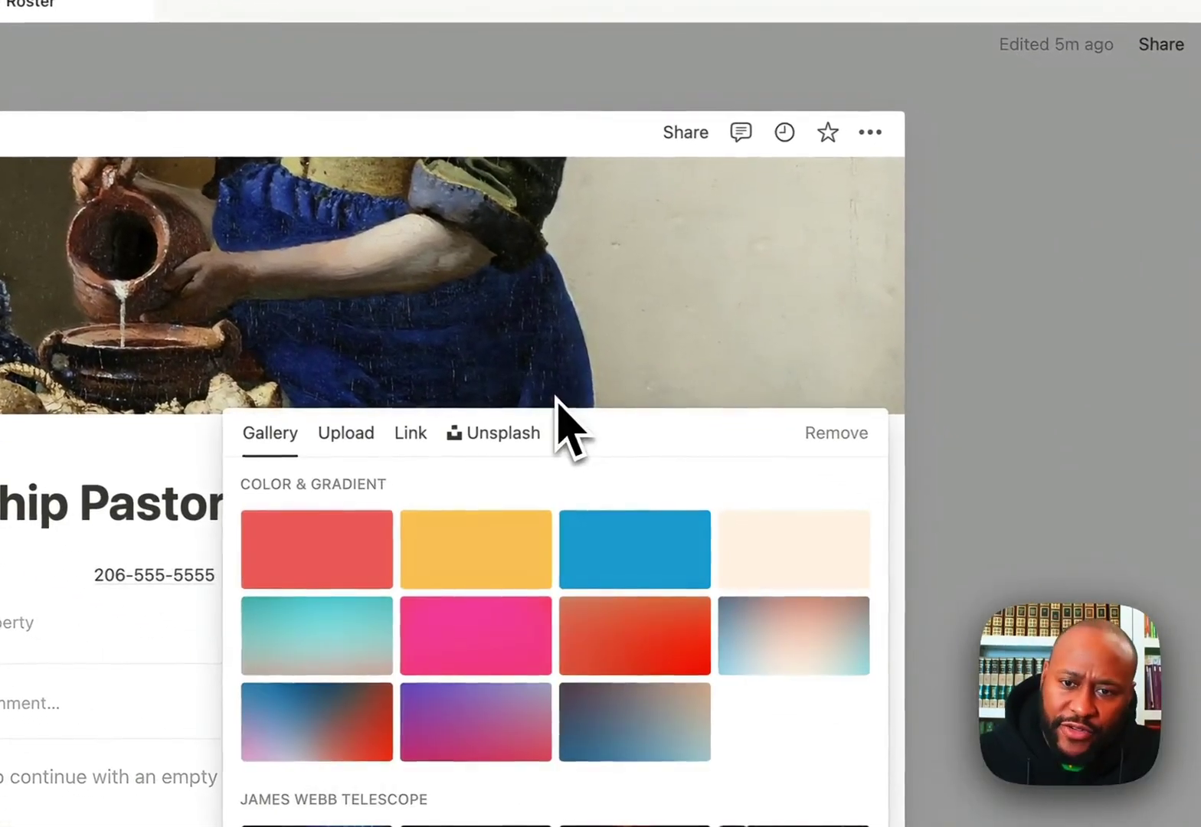
{"action": "left_click", "coordinate": [479, 438]}
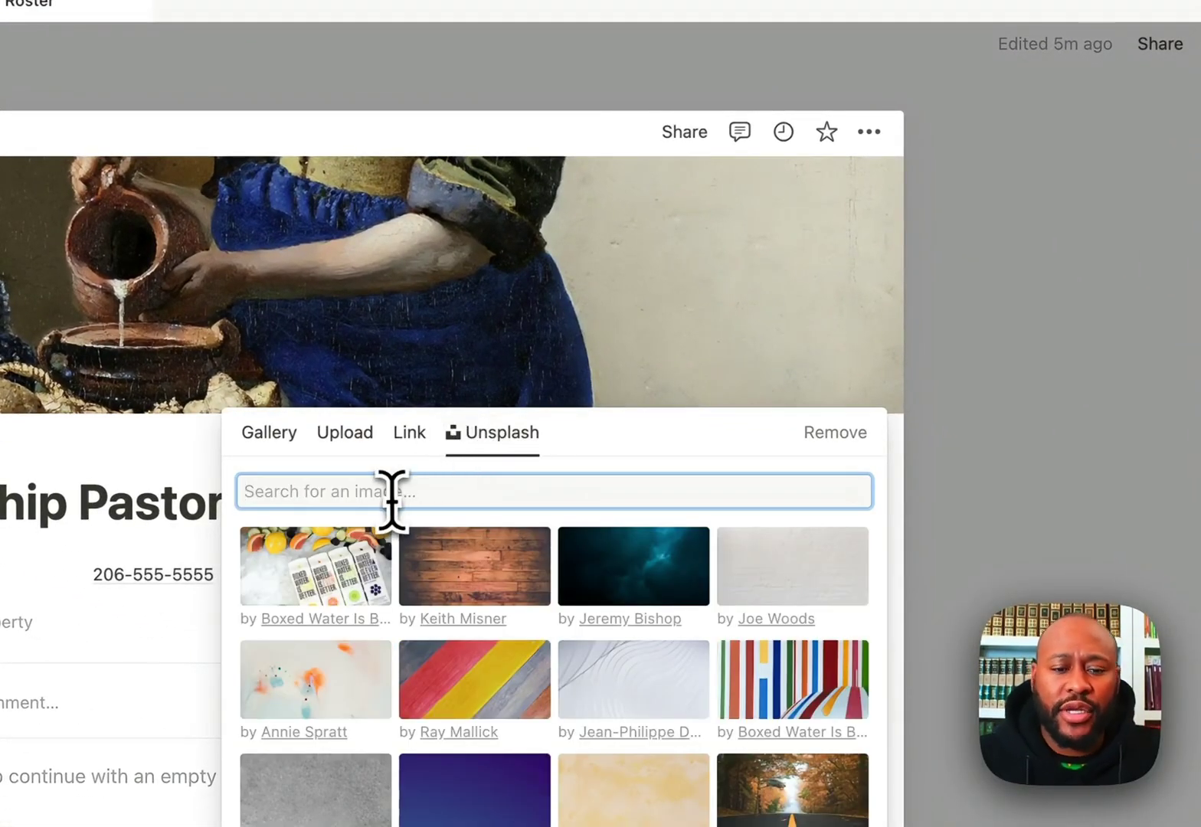
{"action": "type", "text": "guita"}
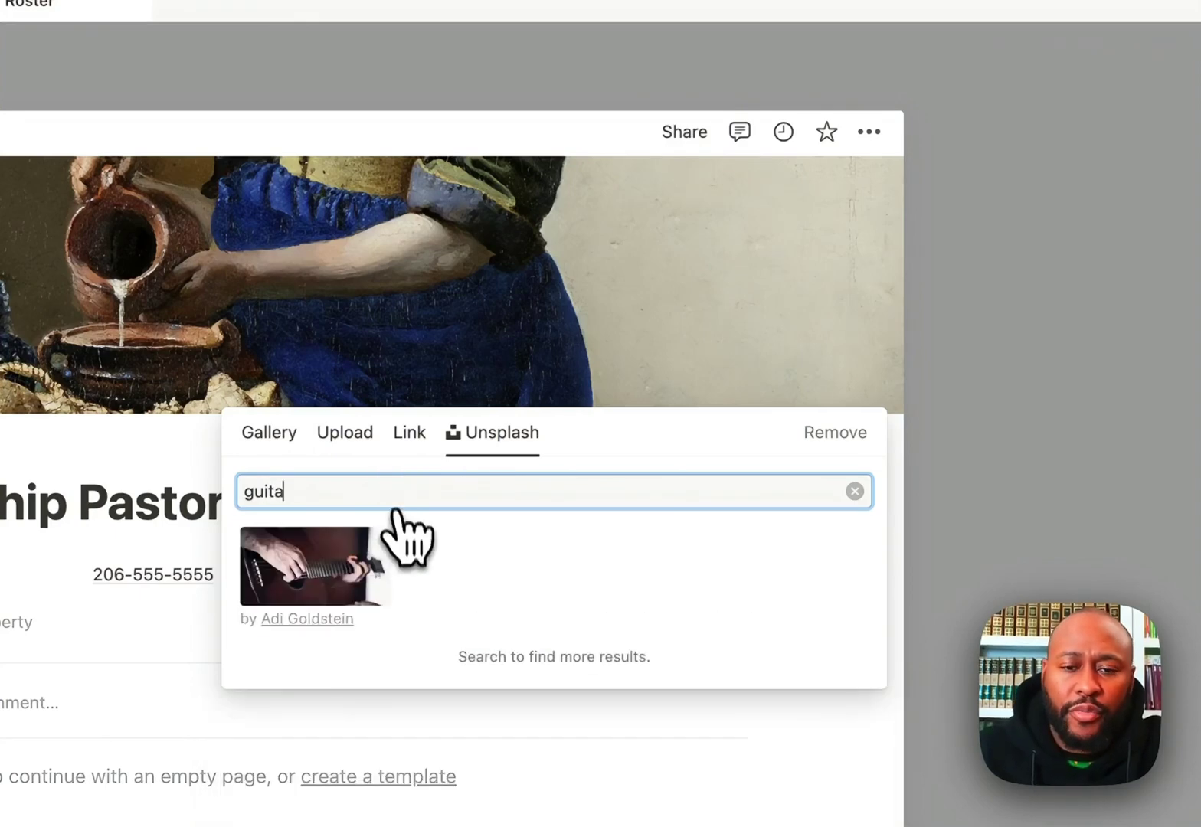
{"action": "left_click", "coordinate": [349, 571]}
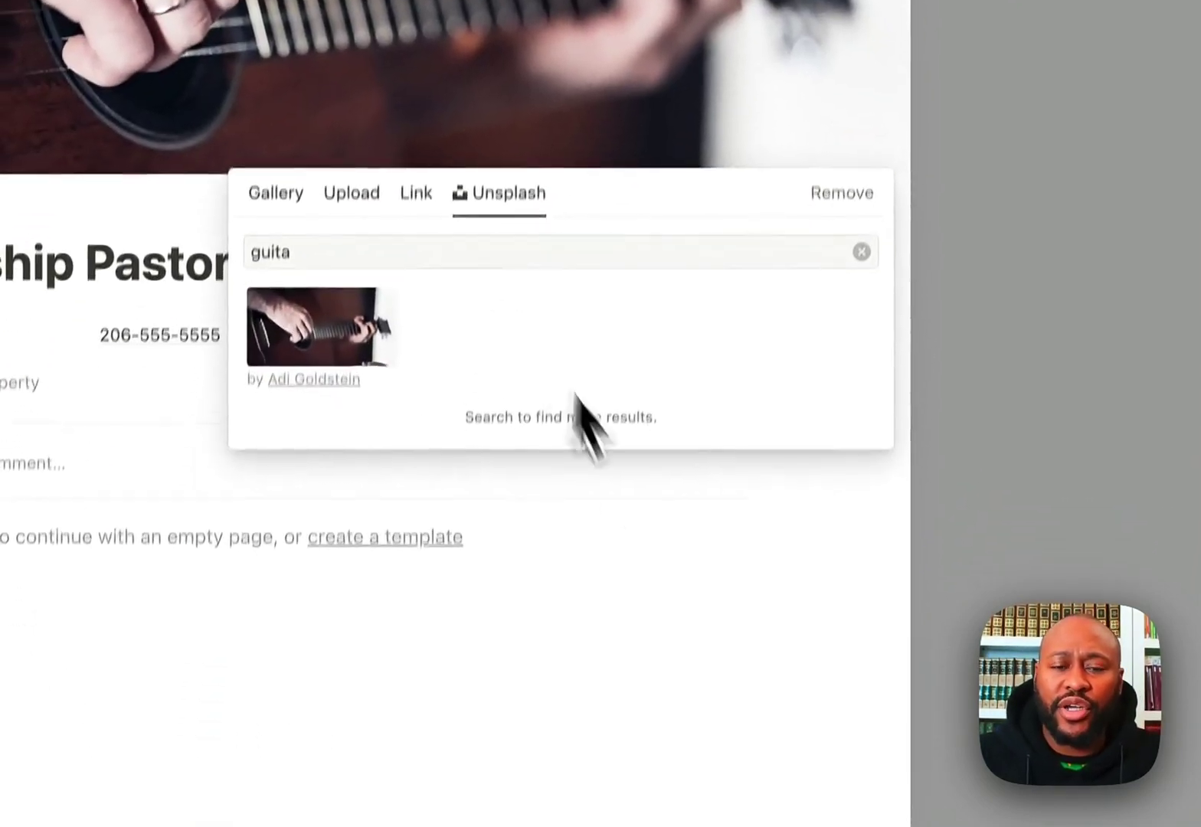
{"action": "left_click", "coordinate": [711, 638]}
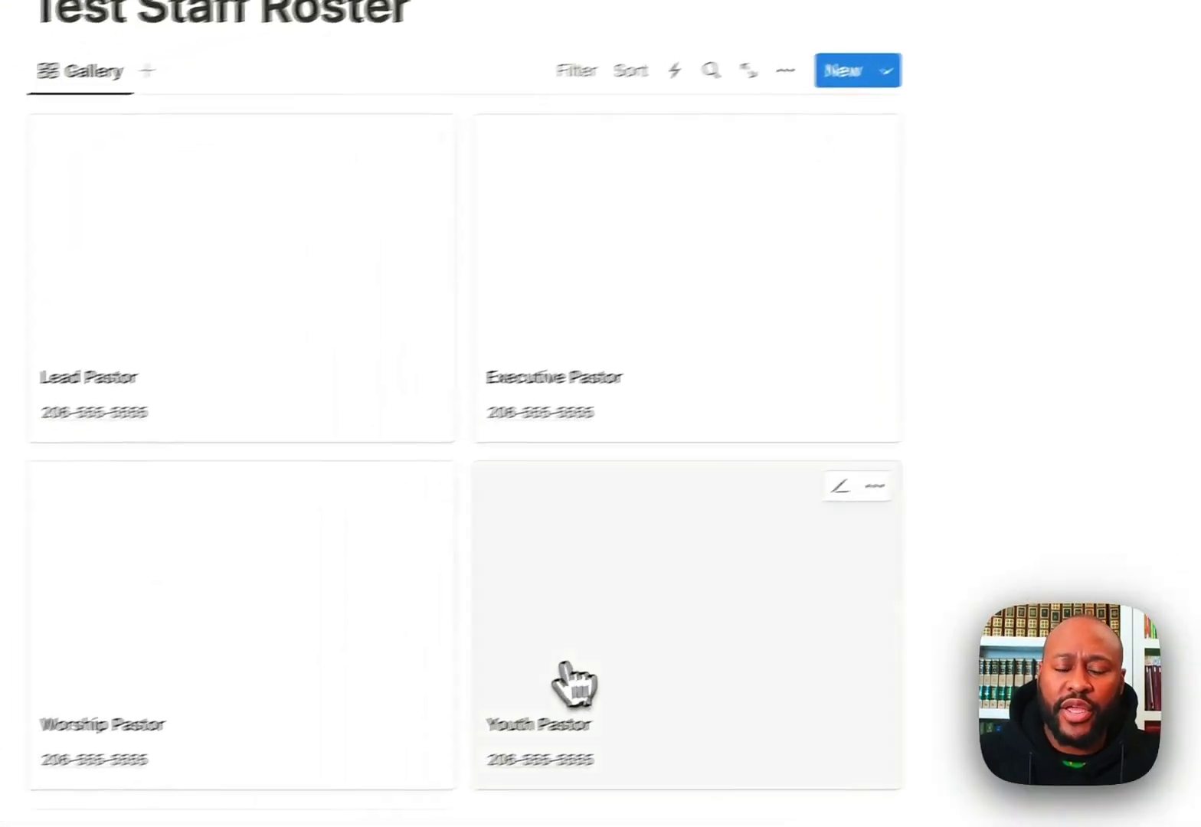
{"action": "left_click", "coordinate": [571, 684]}
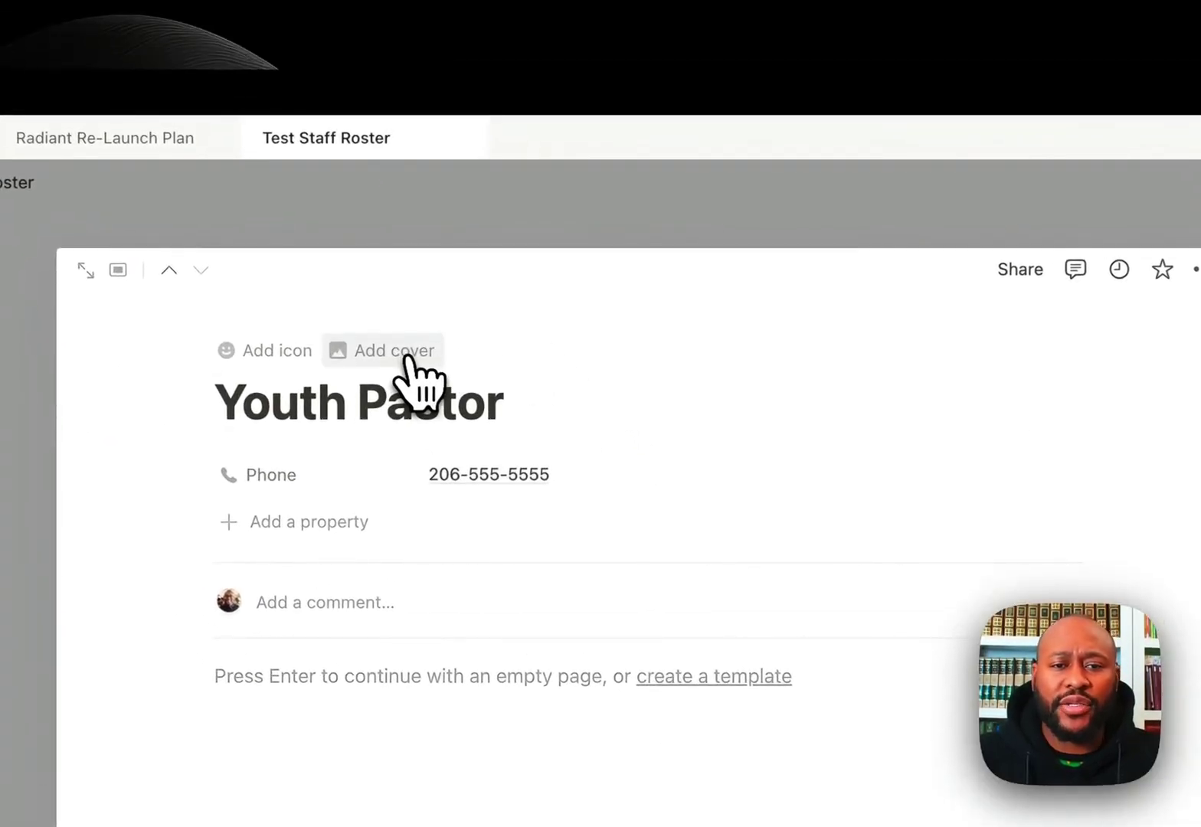
Step: Give Youth Pastor an Unsplash 'party' concert-crowd cover, then close the page
{"action": "left_click", "coordinate": [420, 359]}
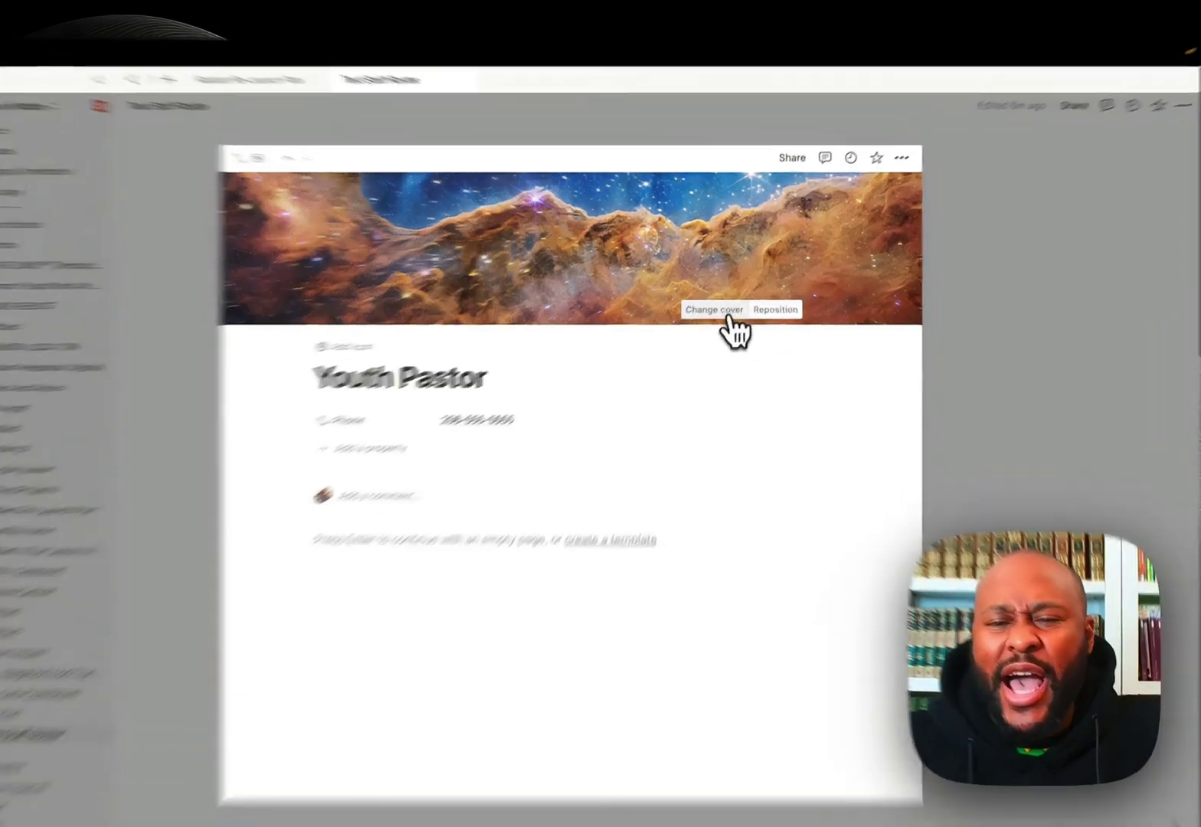
{"action": "left_click", "coordinate": [724, 299]}
{"action": "left_click", "coordinate": [617, 408]}
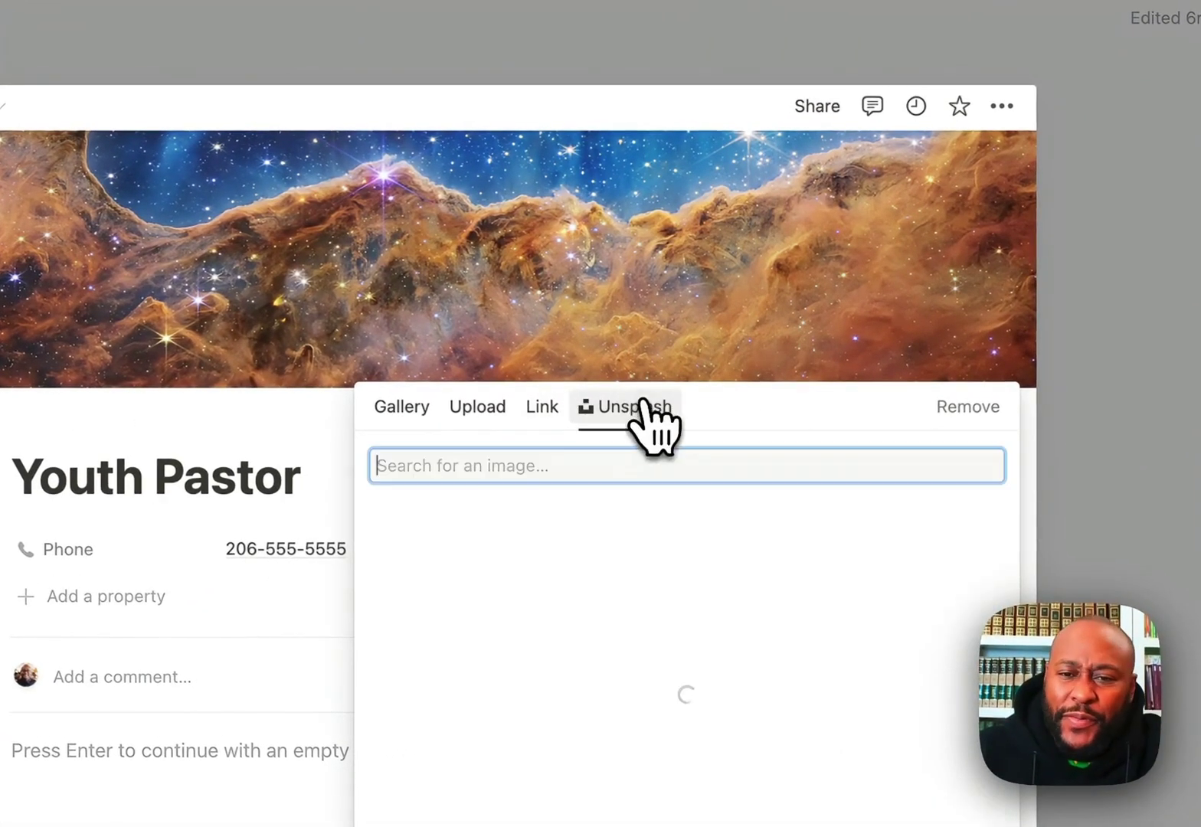
{"action": "type", "text": "party"}
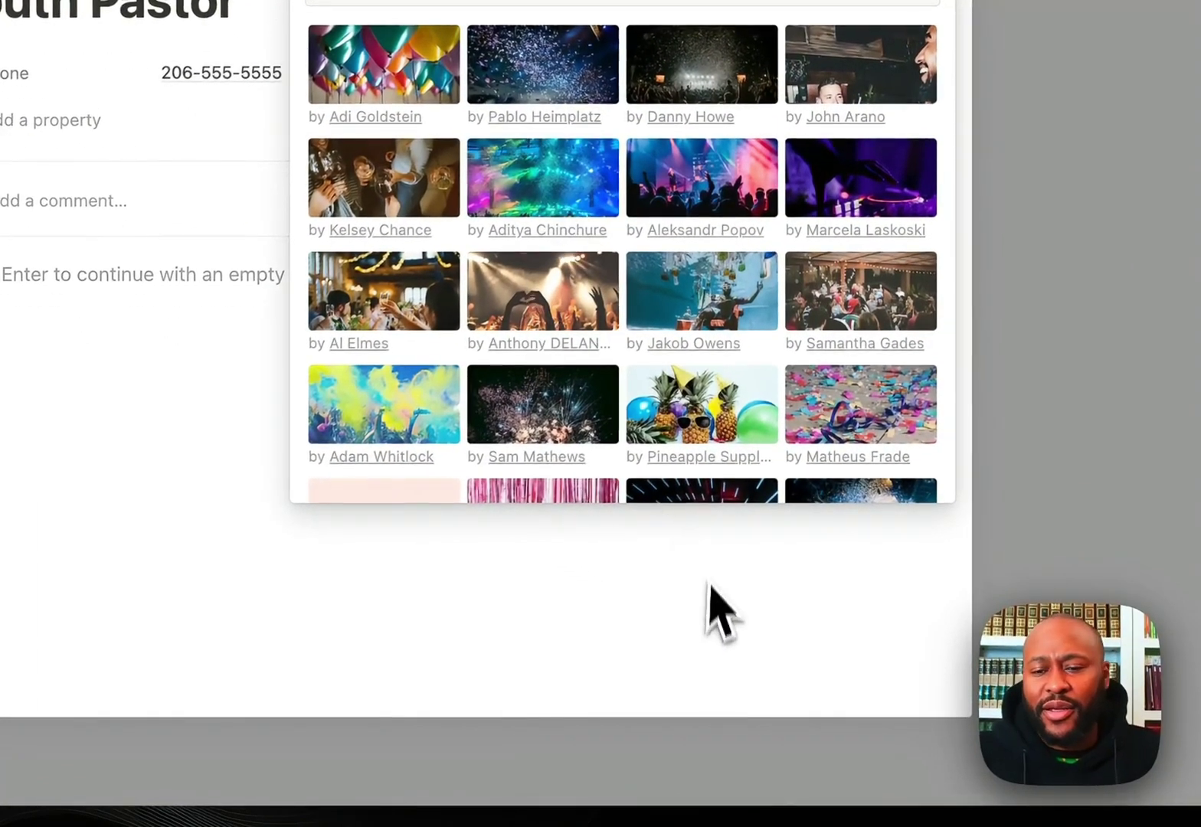
{"action": "left_click", "coordinate": [705, 632]}
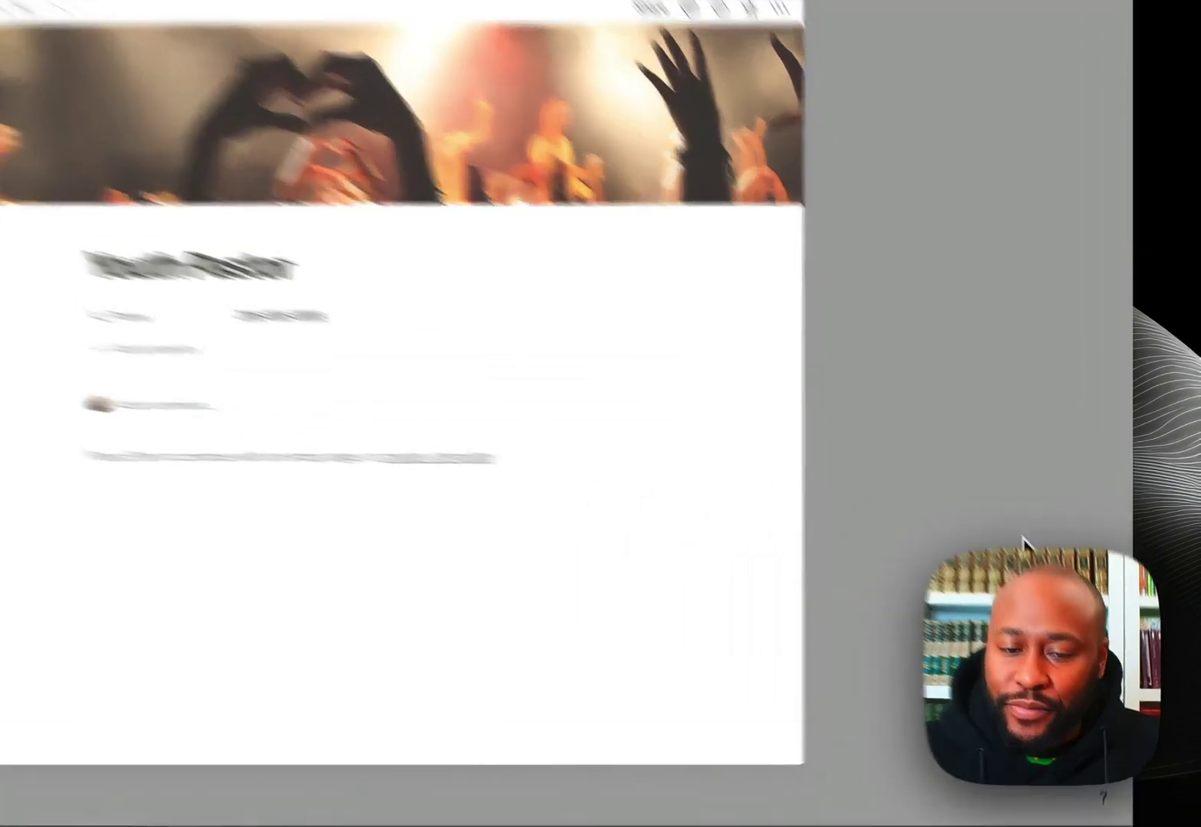
{"action": "key", "text": "Escape"}
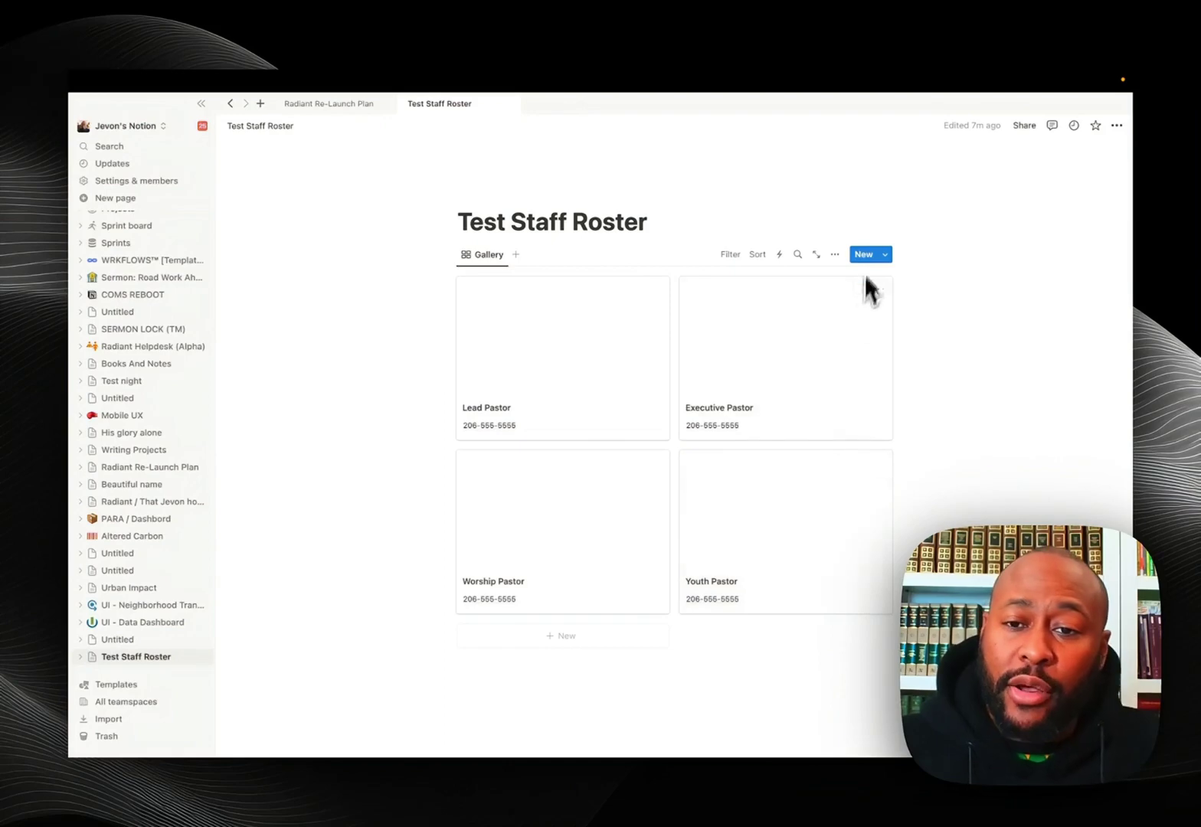
Step: Check the gallery's Card preview choices without changing them, then reopen Lead Pastor
{"action": "left_click", "coordinate": [835, 254]}
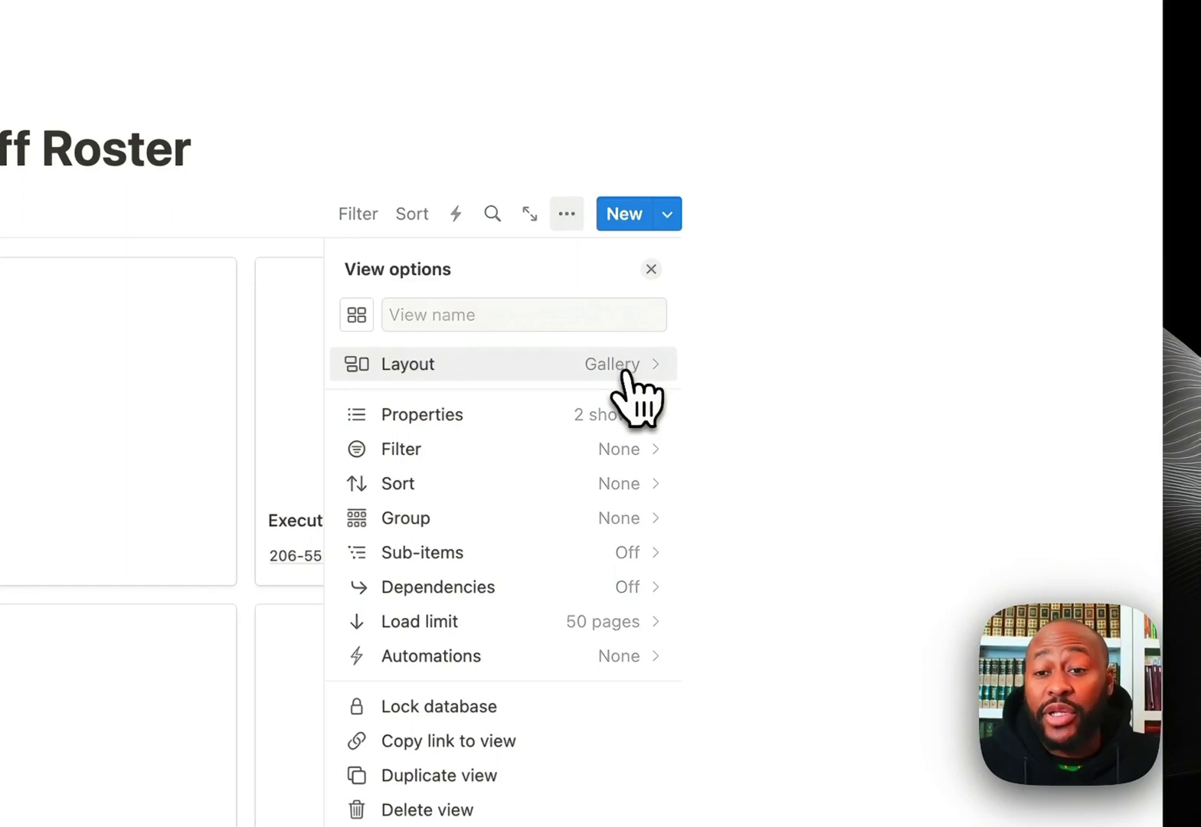
{"action": "left_click", "coordinate": [636, 366]}
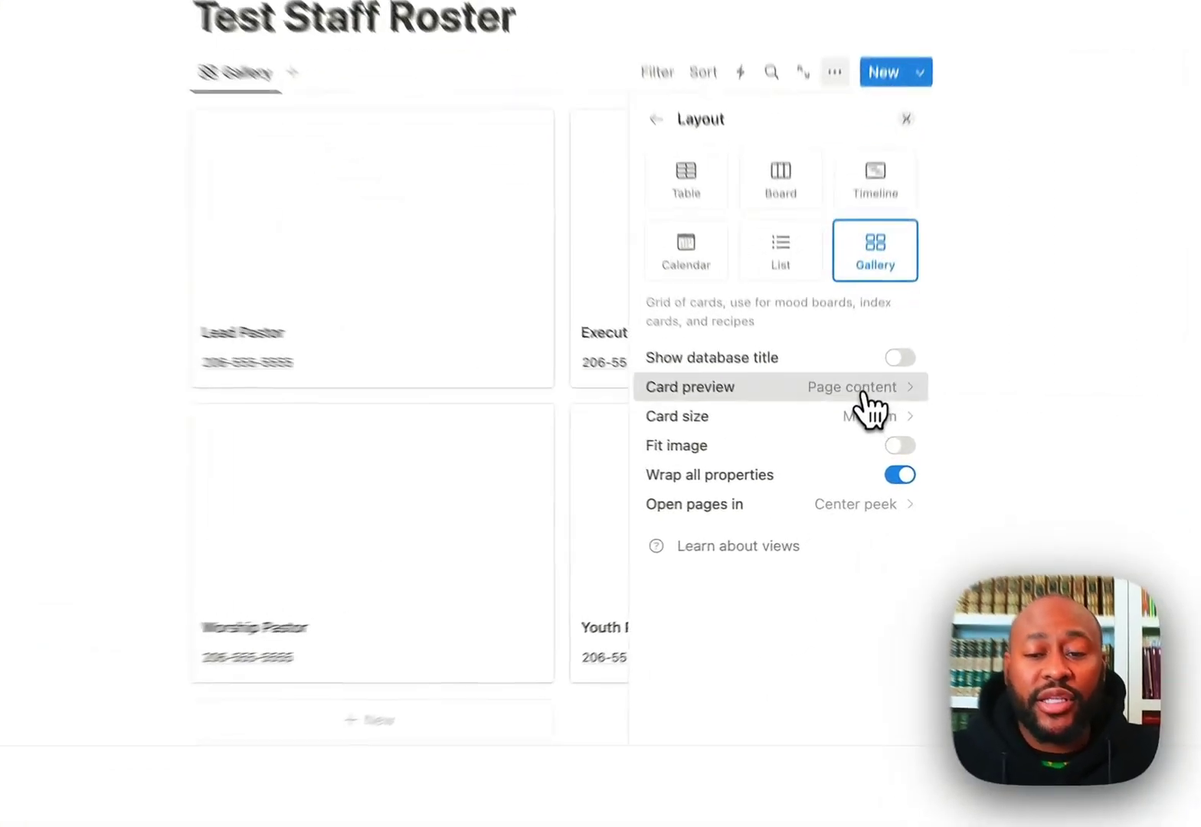
{"action": "left_click", "coordinate": [854, 442]}
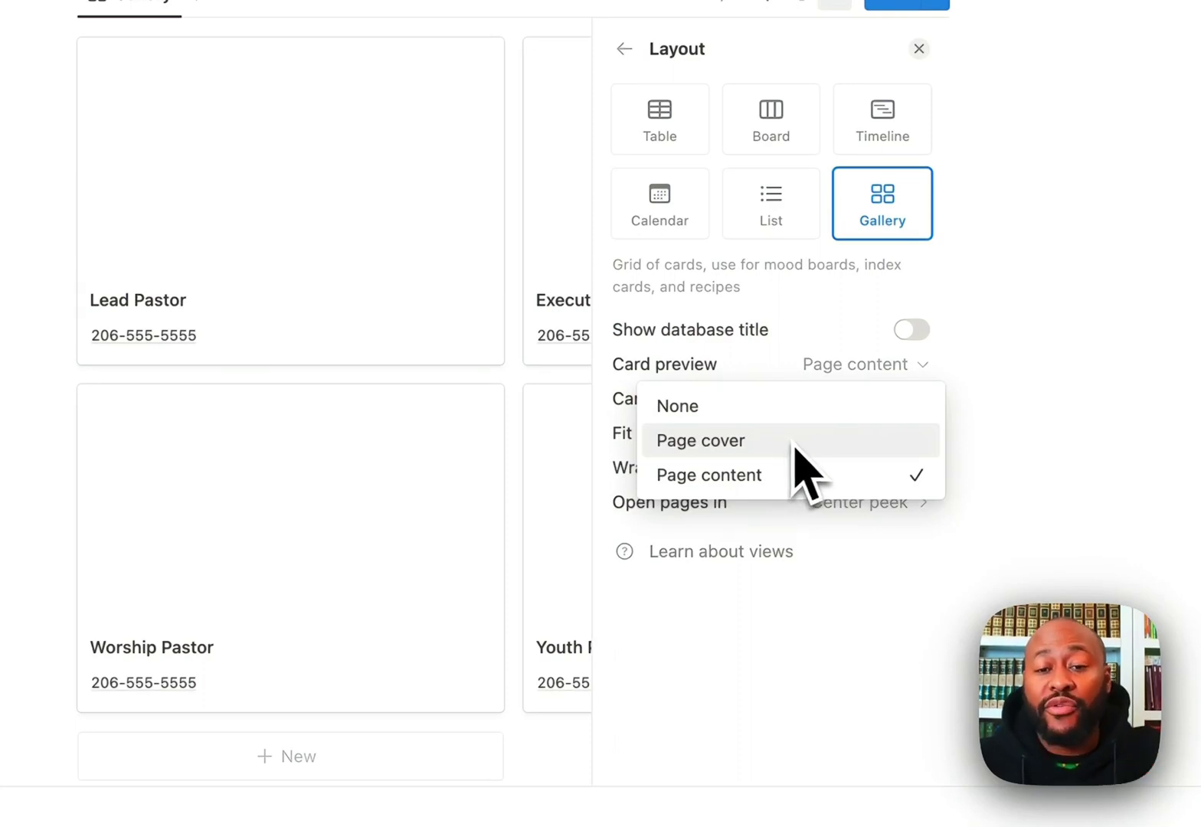
{"action": "left_click", "coordinate": [341, 303]}
{"action": "left_click", "coordinate": [373, 289]}
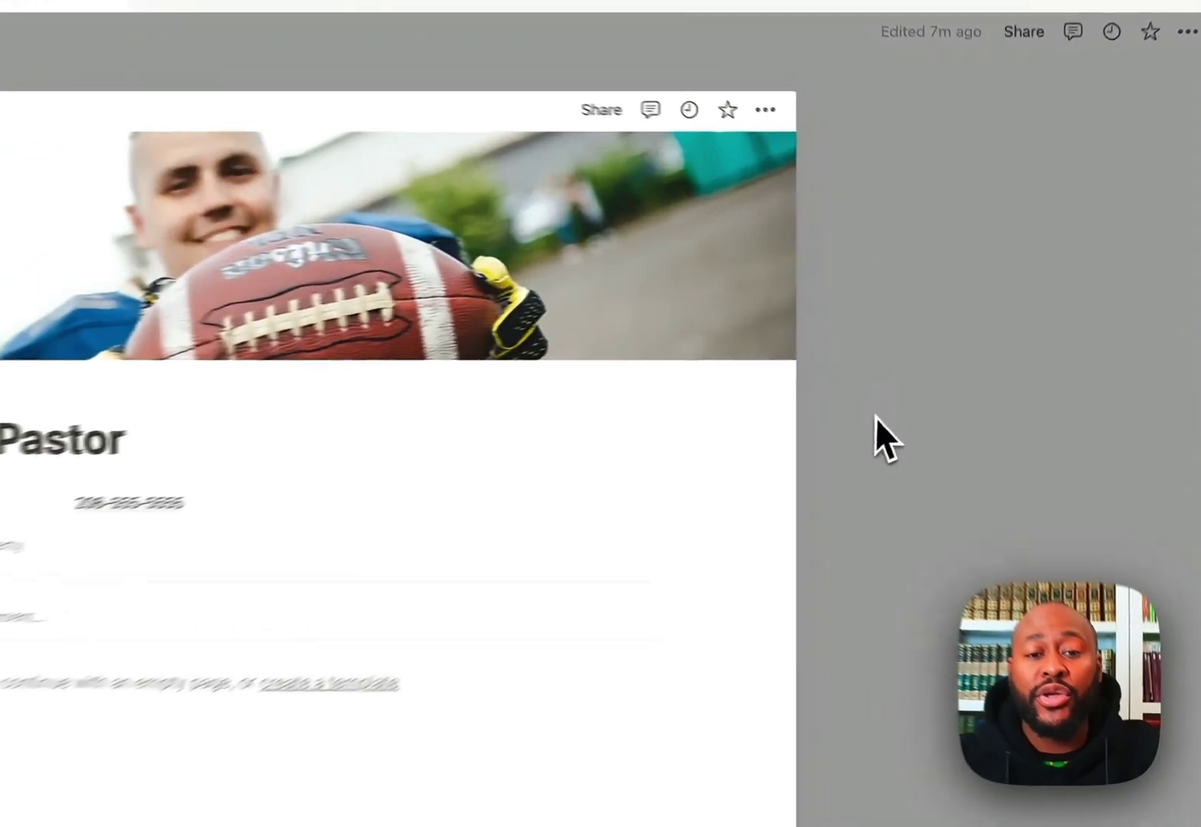
Step: Close Lead Pastor and set the gallery's Card preview to Page cover
{"action": "left_click", "coordinate": [944, 353]}
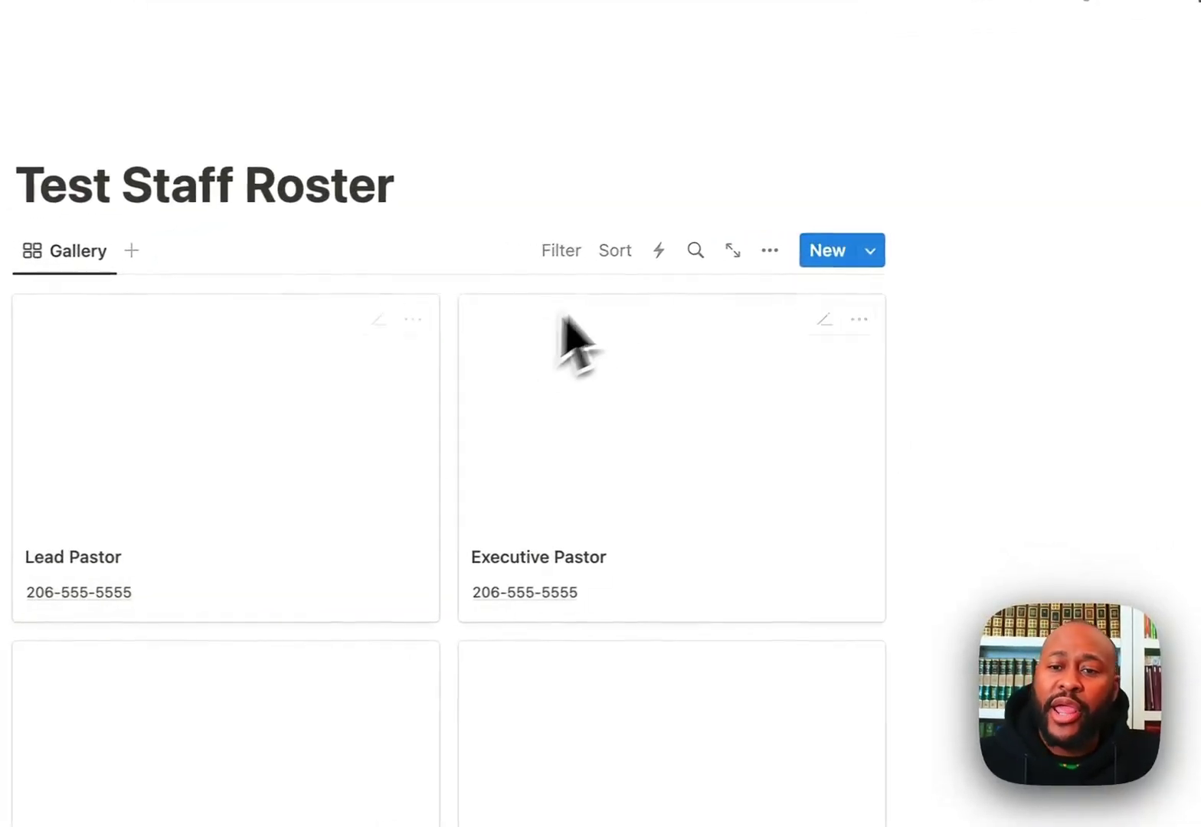
{"action": "left_click", "coordinate": [770, 251]}
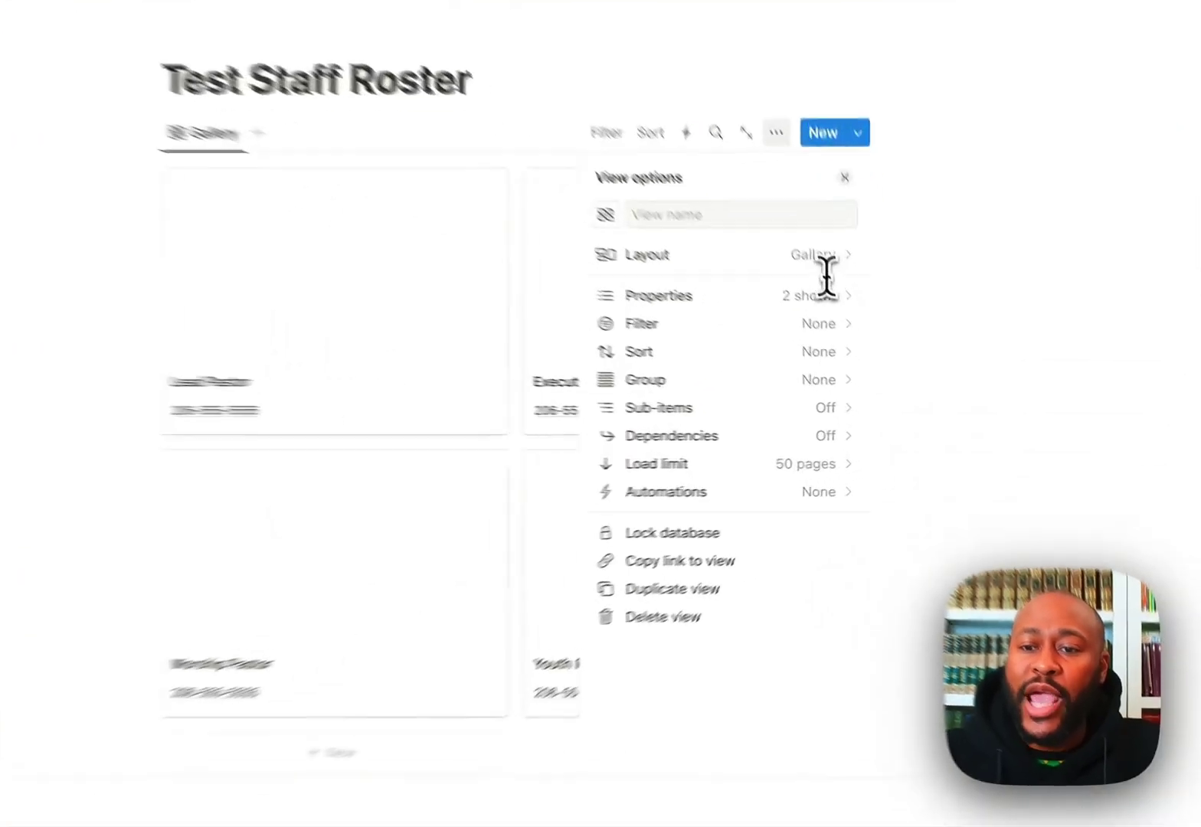
{"action": "left_click", "coordinate": [825, 264]}
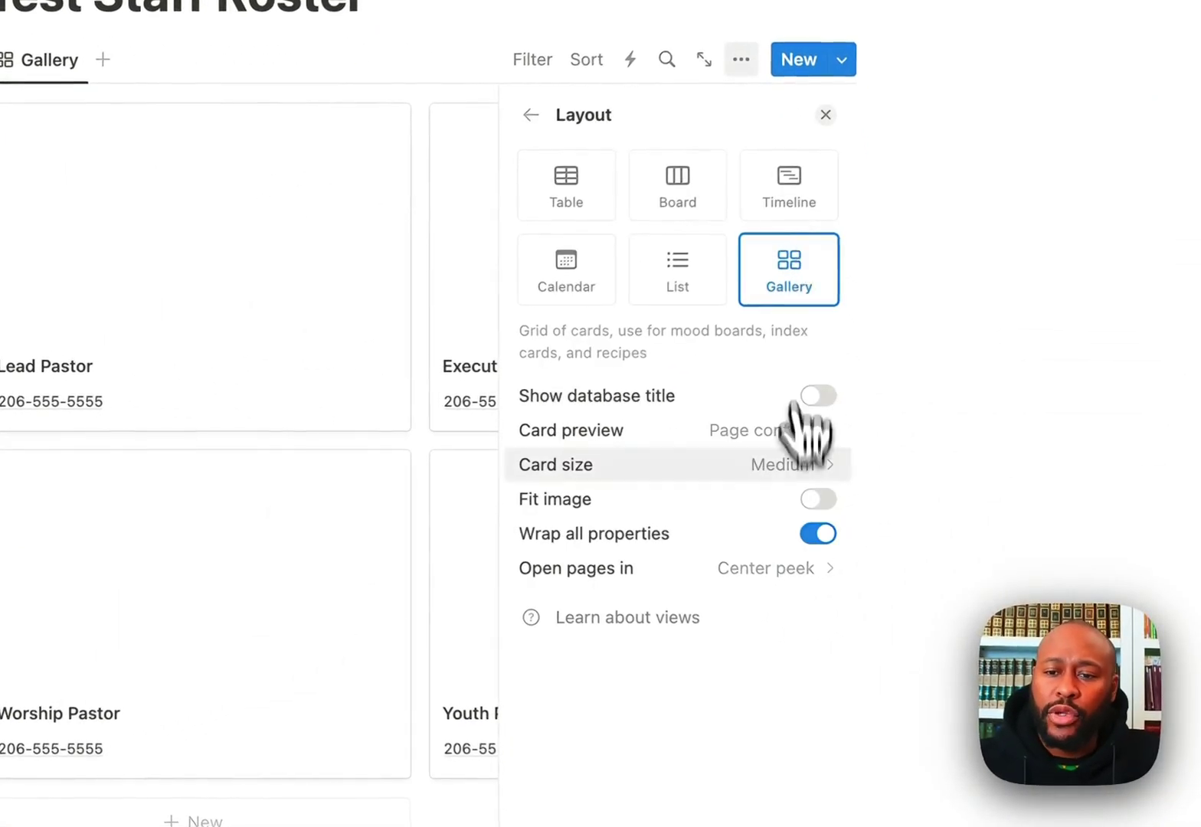
{"action": "left_click", "coordinate": [794, 438]}
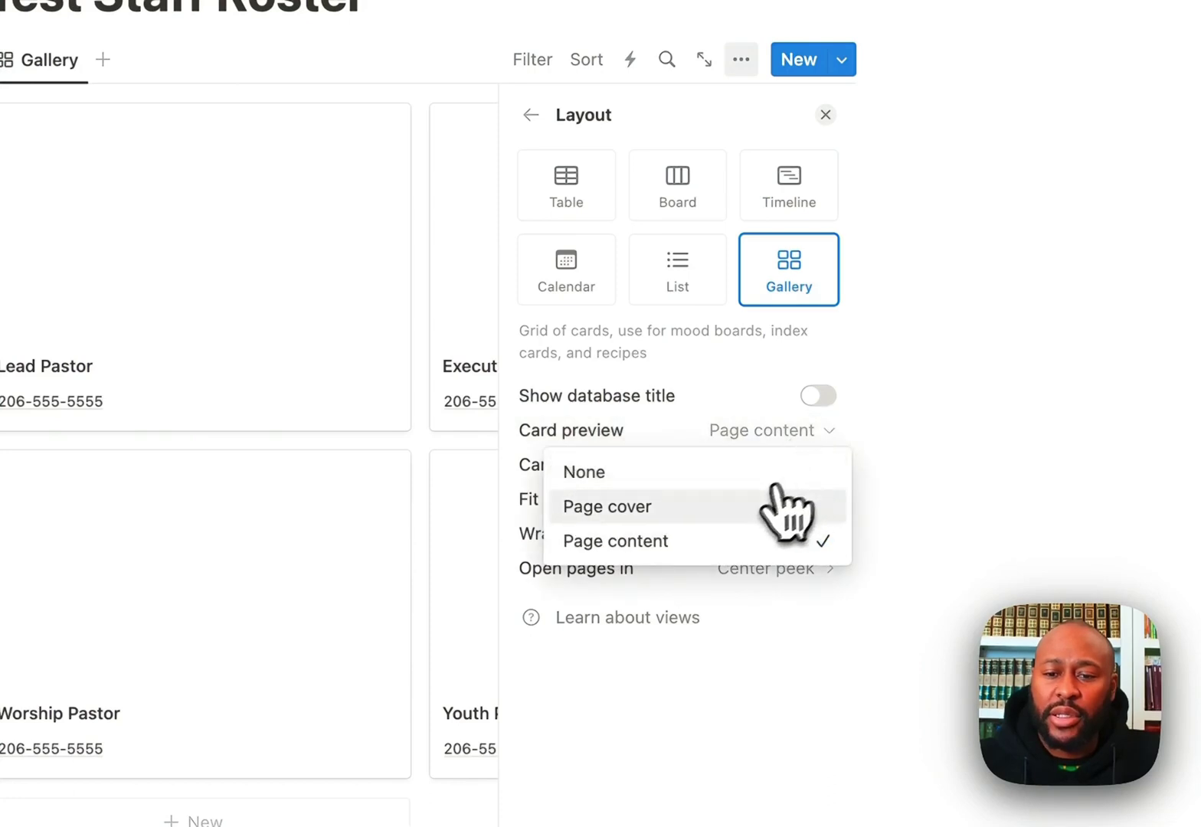
{"action": "left_click", "coordinate": [730, 507]}
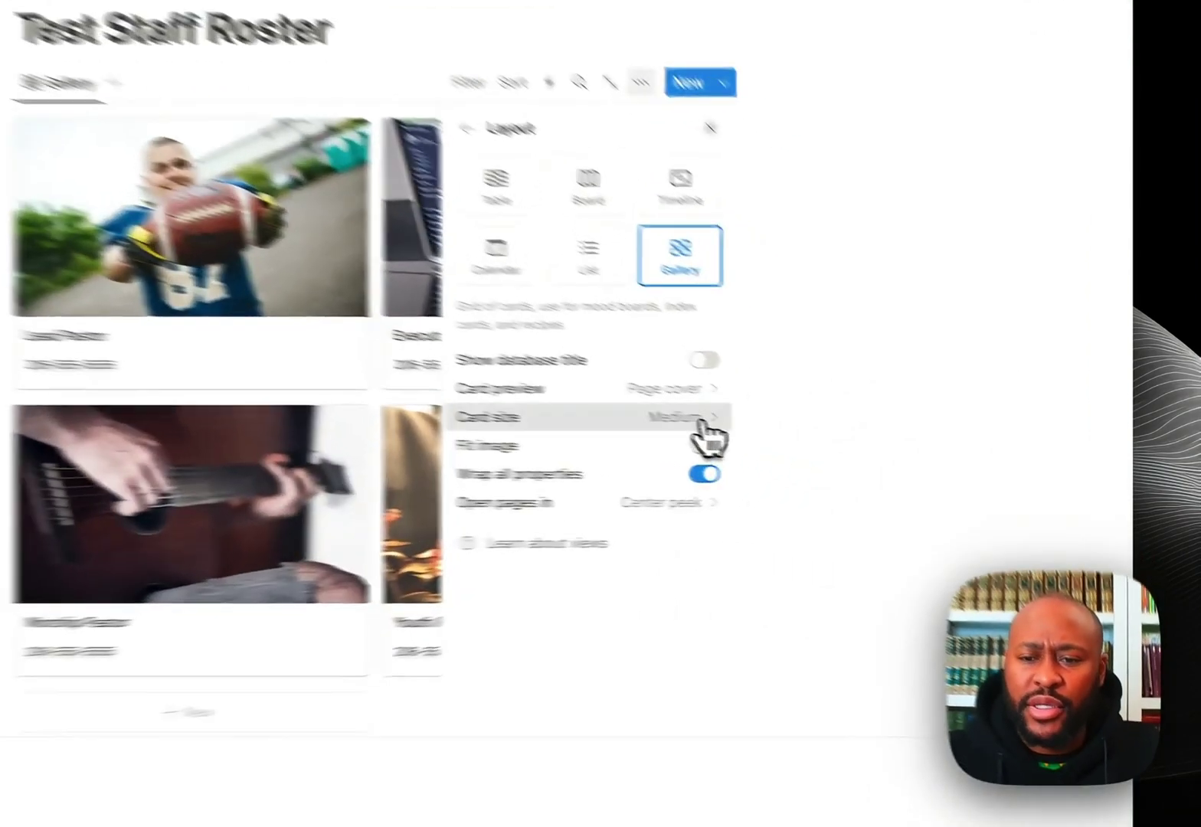
Step: Set gallery Card size to Large and turn on Full width for the page
{"action": "left_click", "coordinate": [874, 460]}
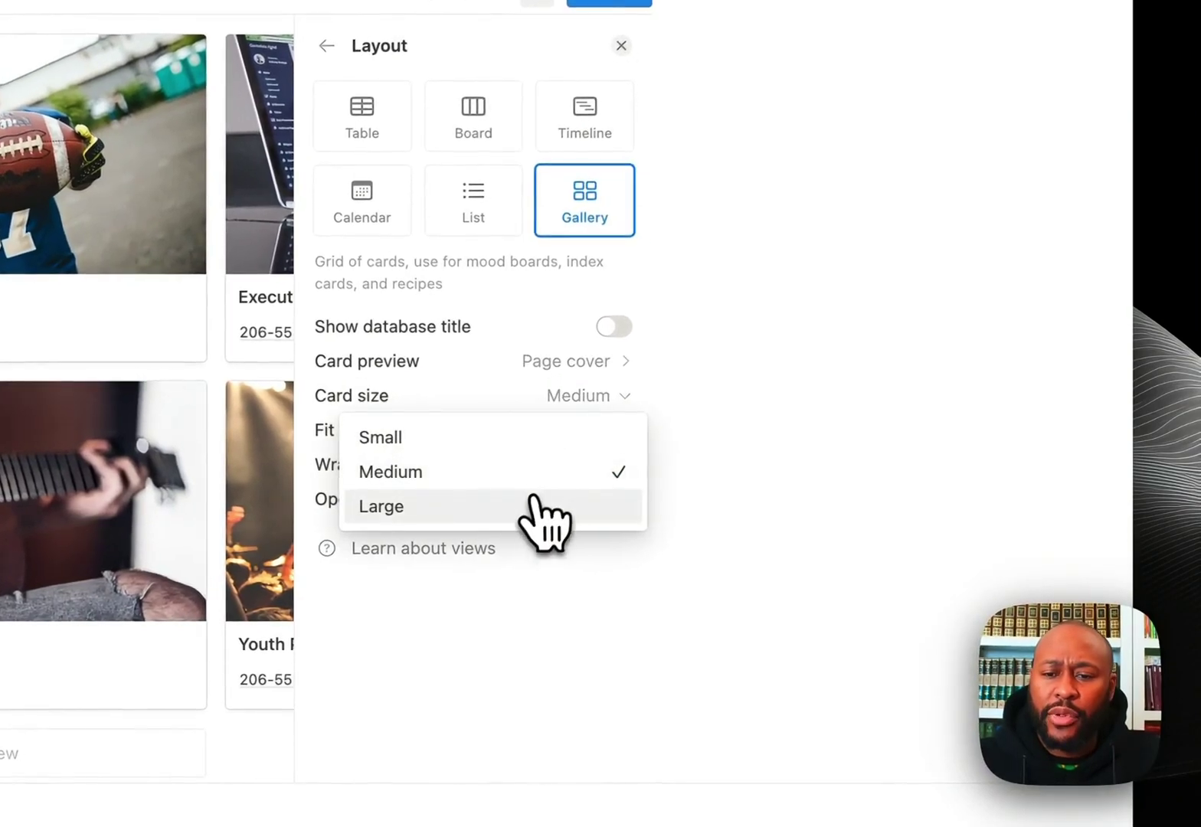
{"action": "left_click", "coordinate": [531, 507]}
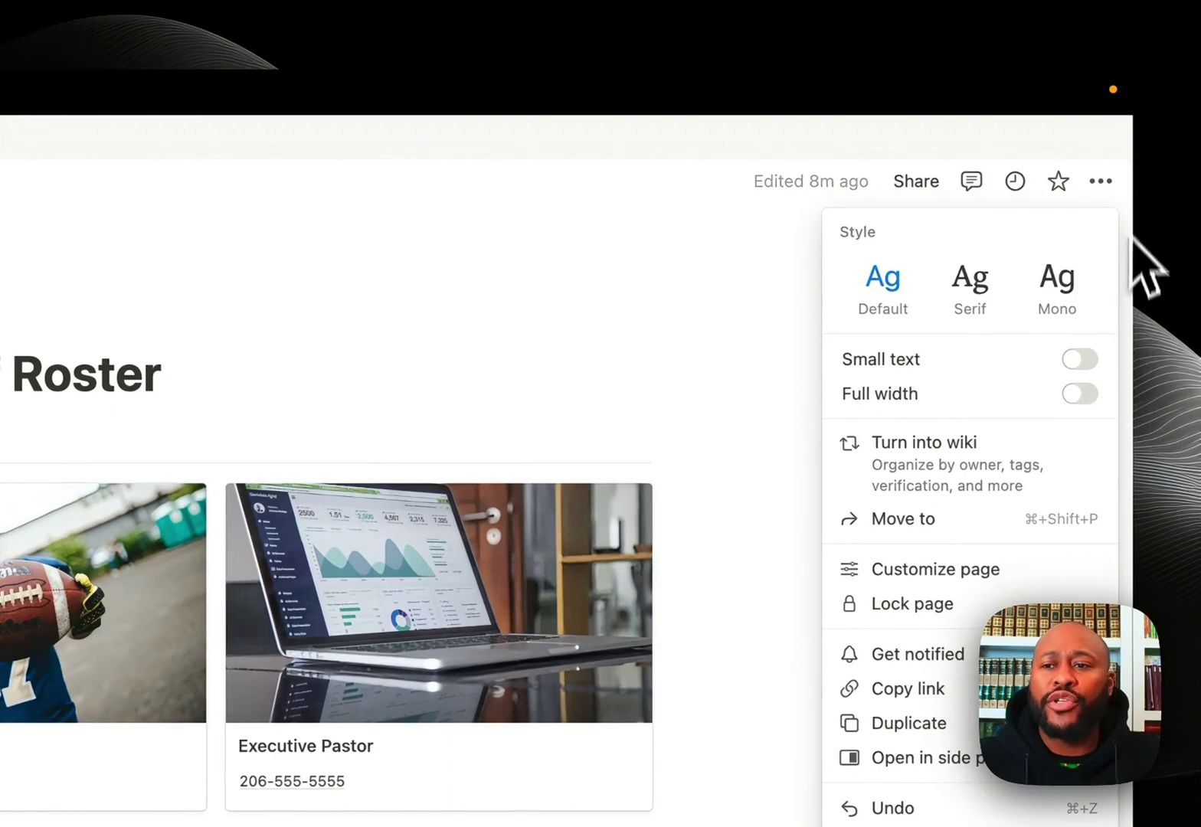
{"action": "left_click", "coordinate": [1078, 395]}
{"action": "left_click", "coordinate": [606, 412]}
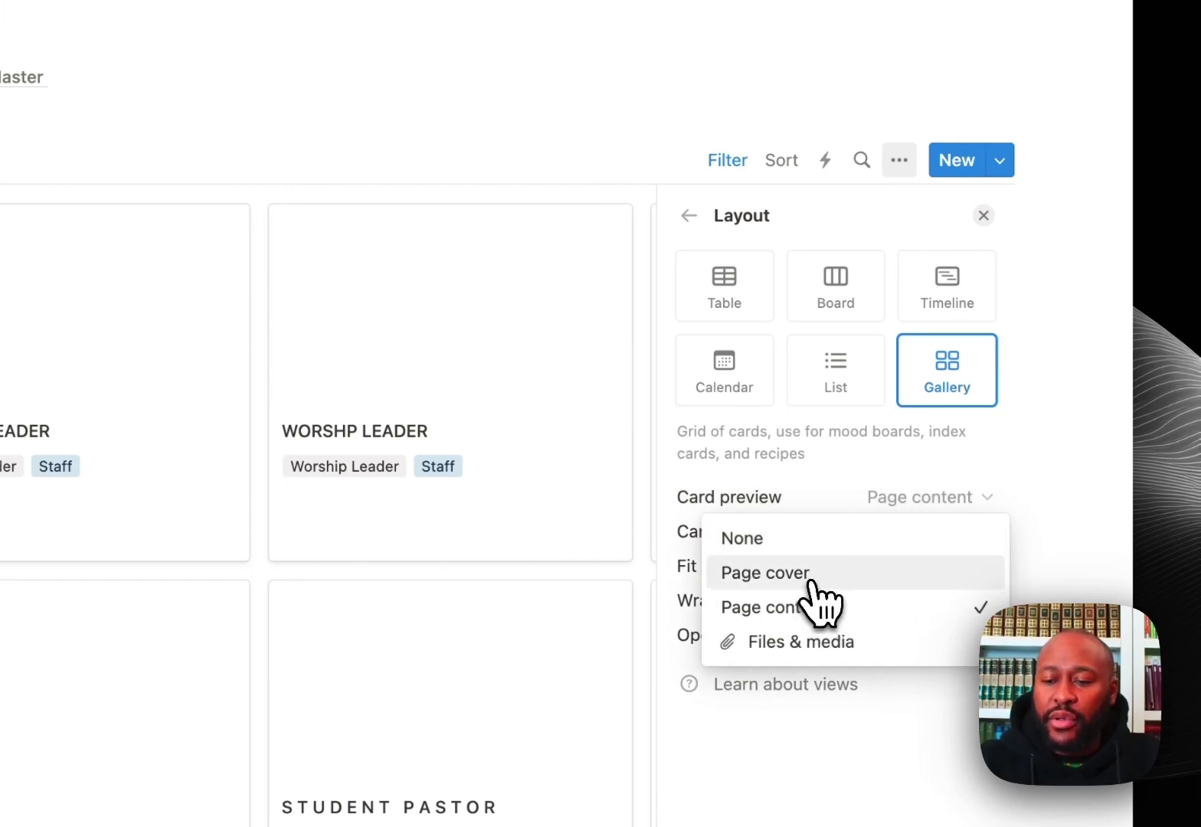
Step: After trying Page cover and Page content, set STAFF Card preview to Files & media
{"action": "left_click", "coordinate": [813, 581]}
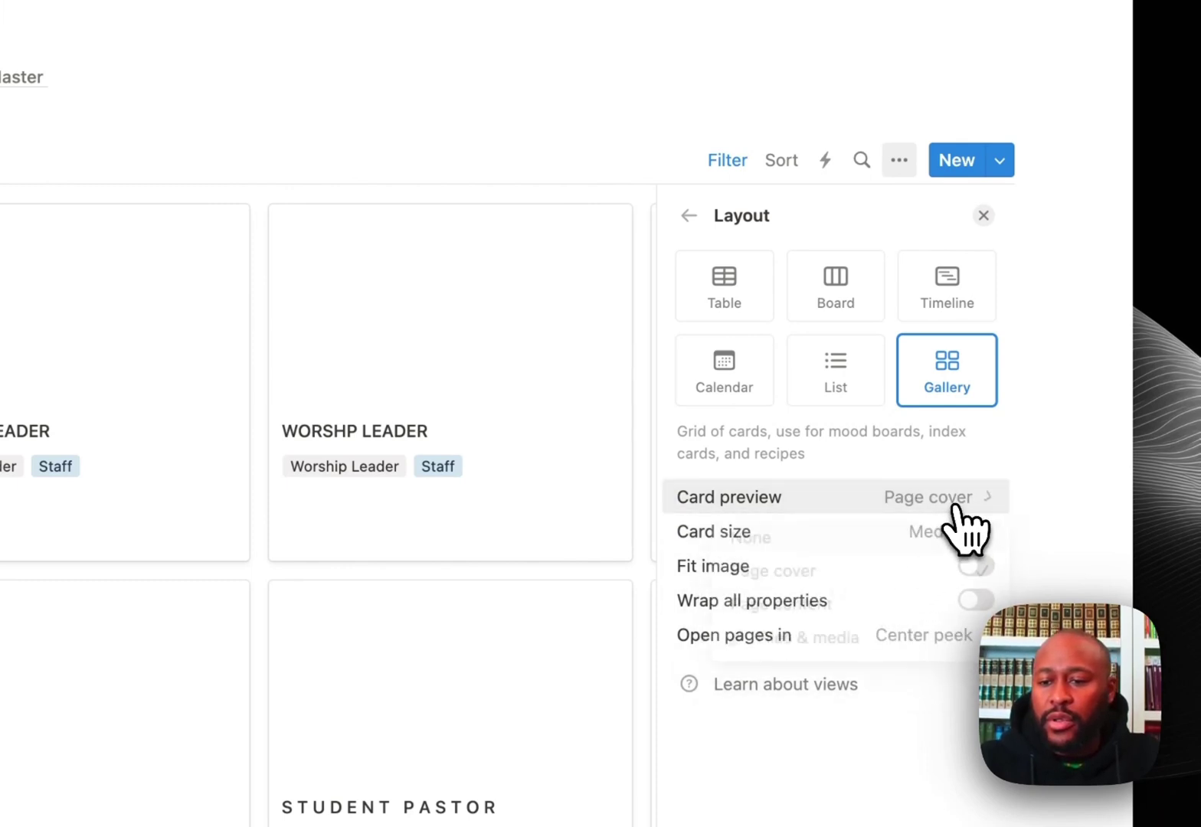
{"action": "left_click", "coordinate": [953, 501]}
{"action": "left_click", "coordinate": [828, 613]}
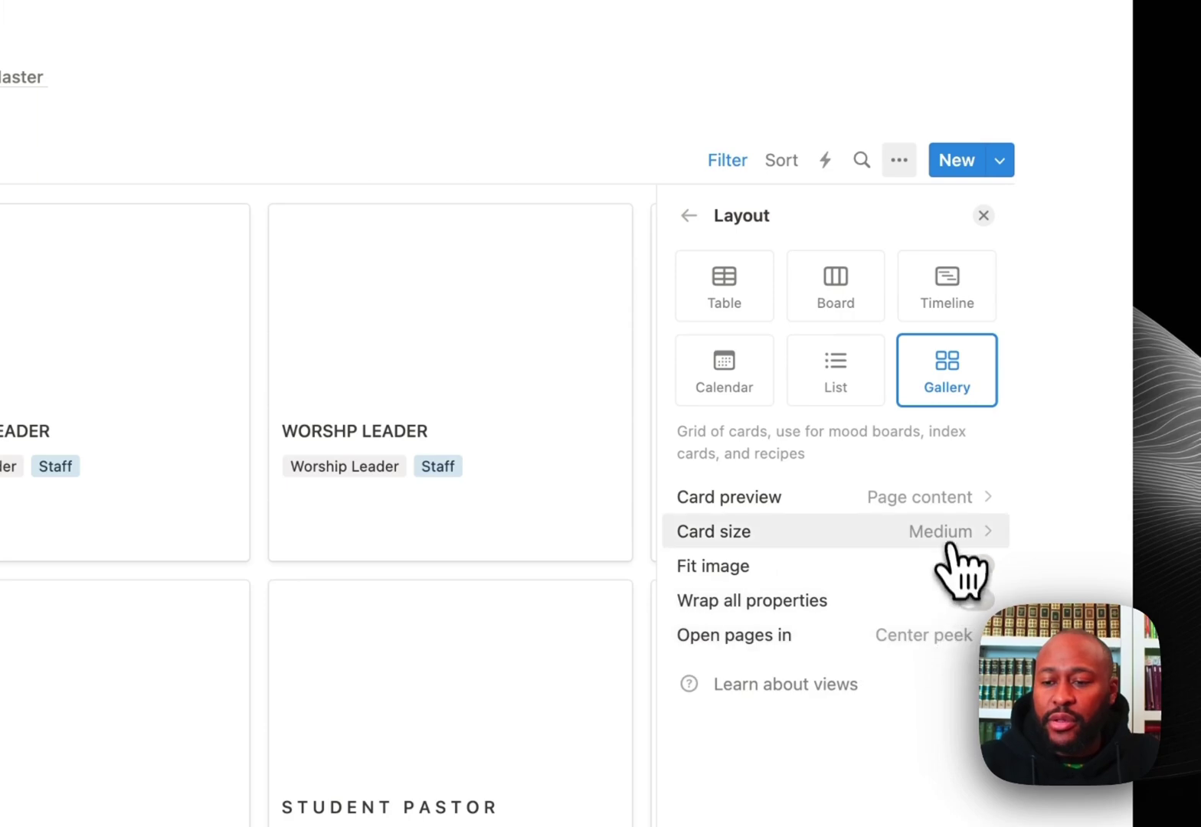
{"action": "left_click", "coordinate": [938, 505]}
{"action": "left_click", "coordinate": [881, 646]}
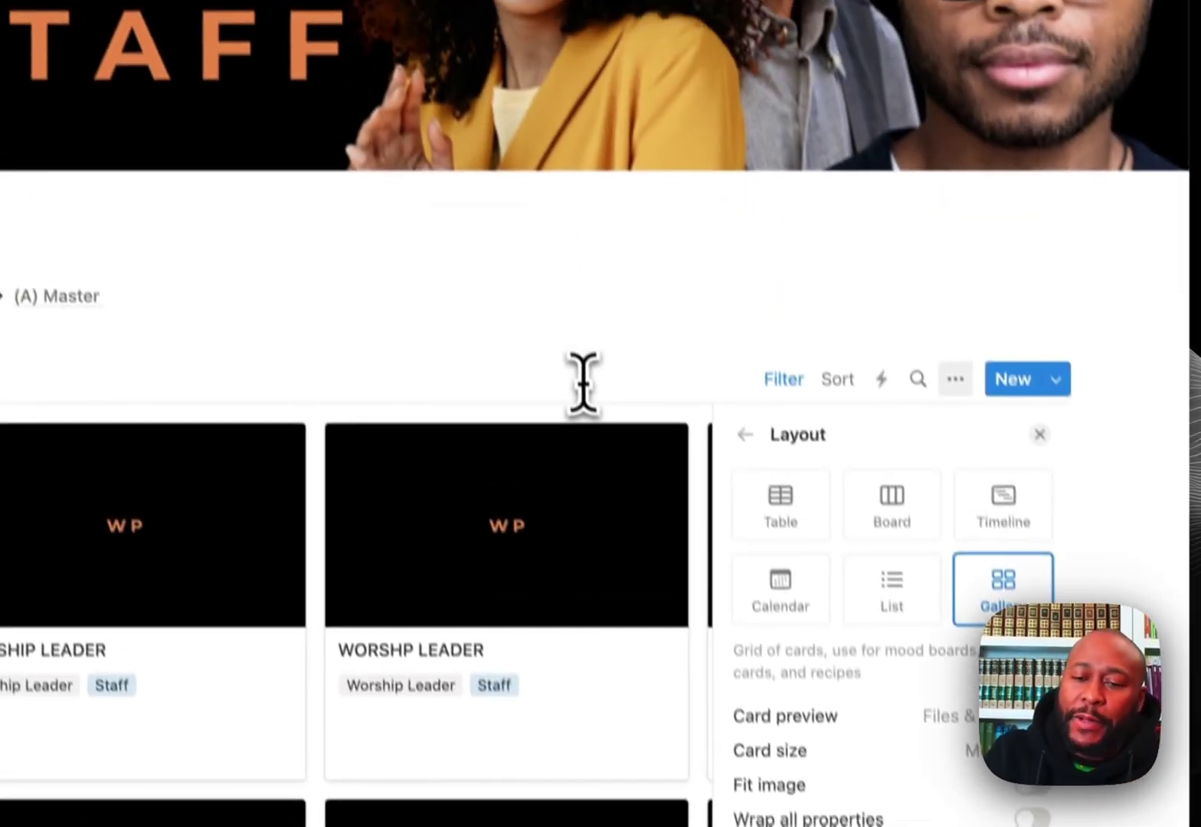
{"action": "left_click", "coordinate": [527, 159]}
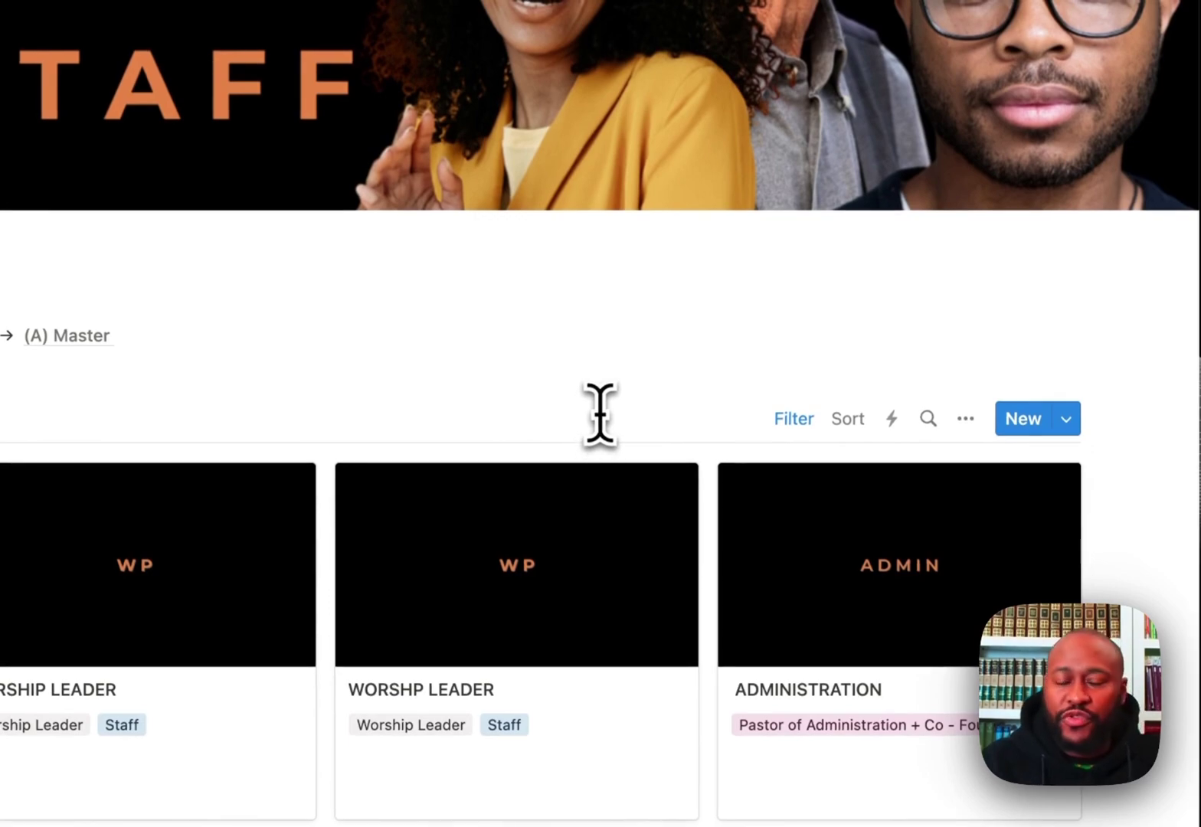